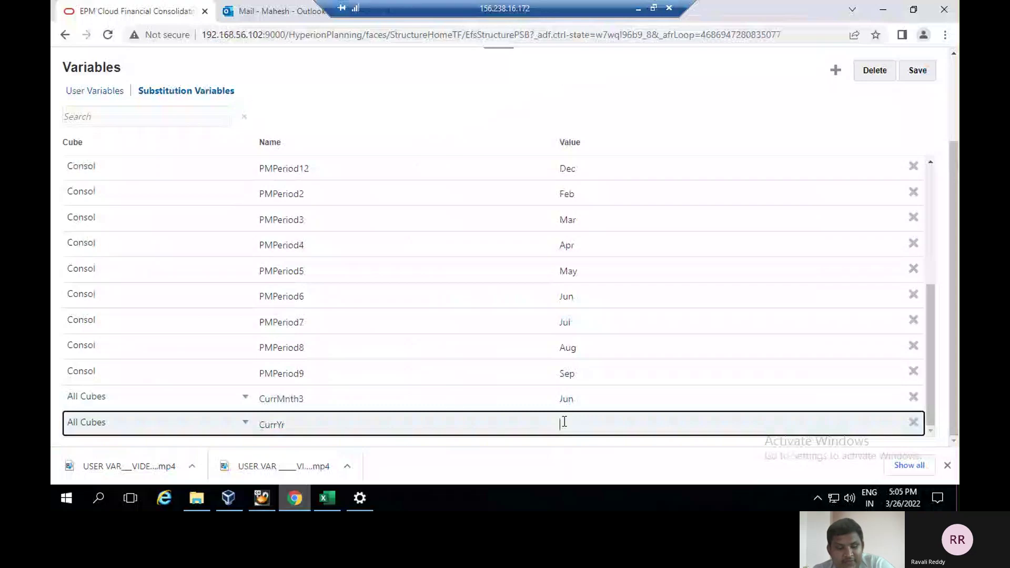
Set the value of the new CurrYr substitution variable to FY21 and try to save the variables
text(FY2)
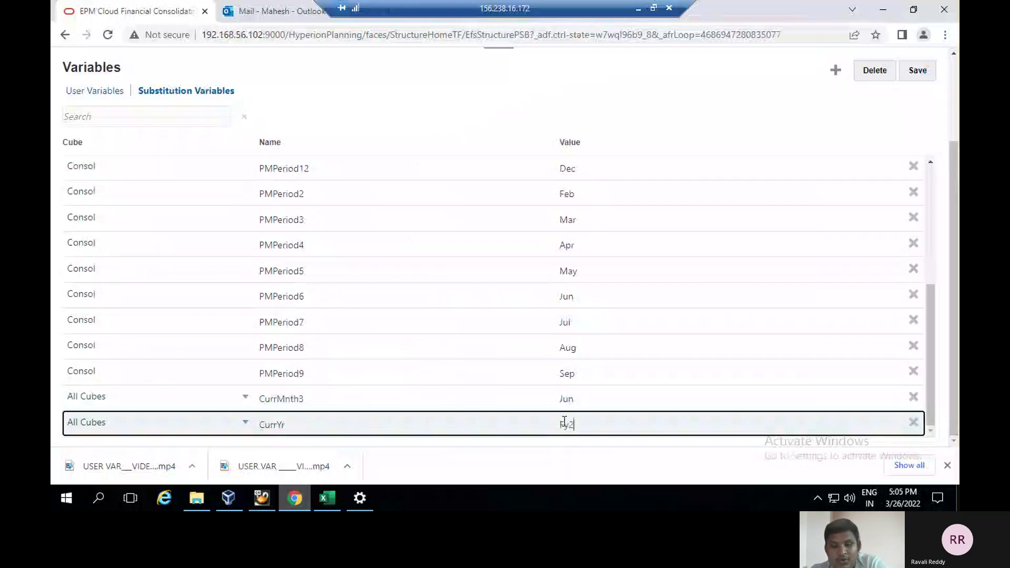
key(BackSpace)
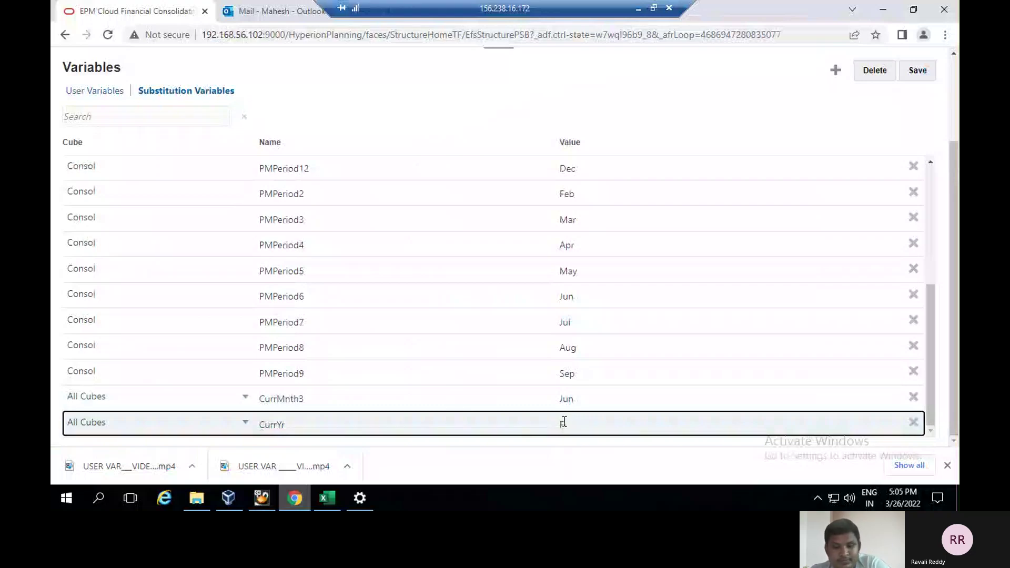
text(21)
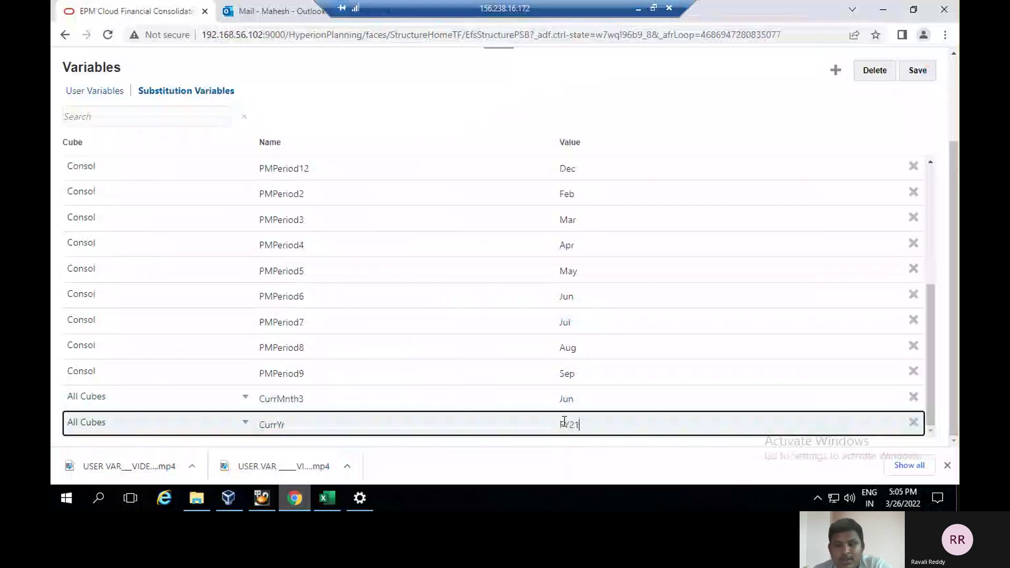
click(920, 72)
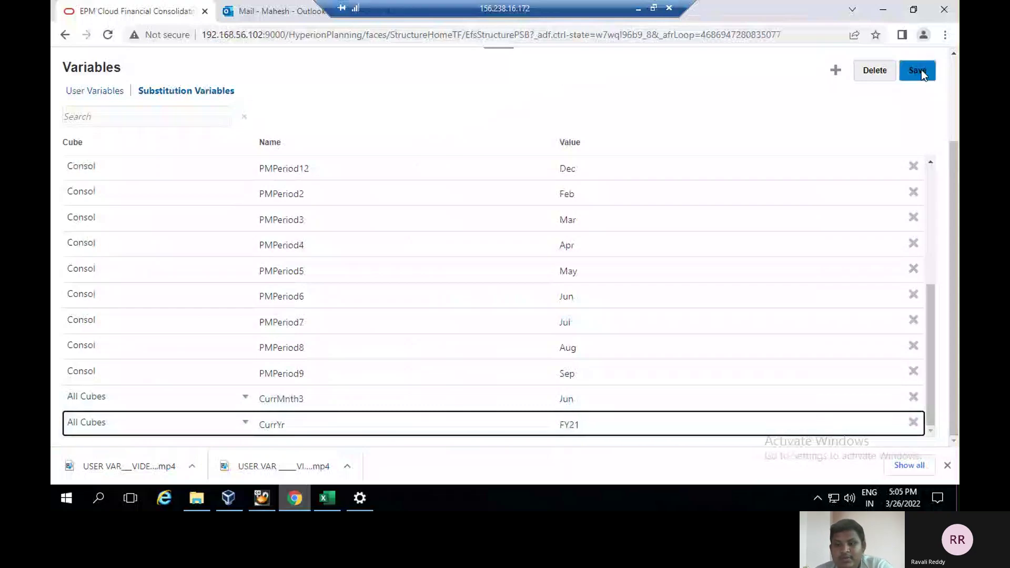
click(603, 282)
Rename the new year variable with value FY21 to CurrYr3 and save the substitution variables
click(299, 428)
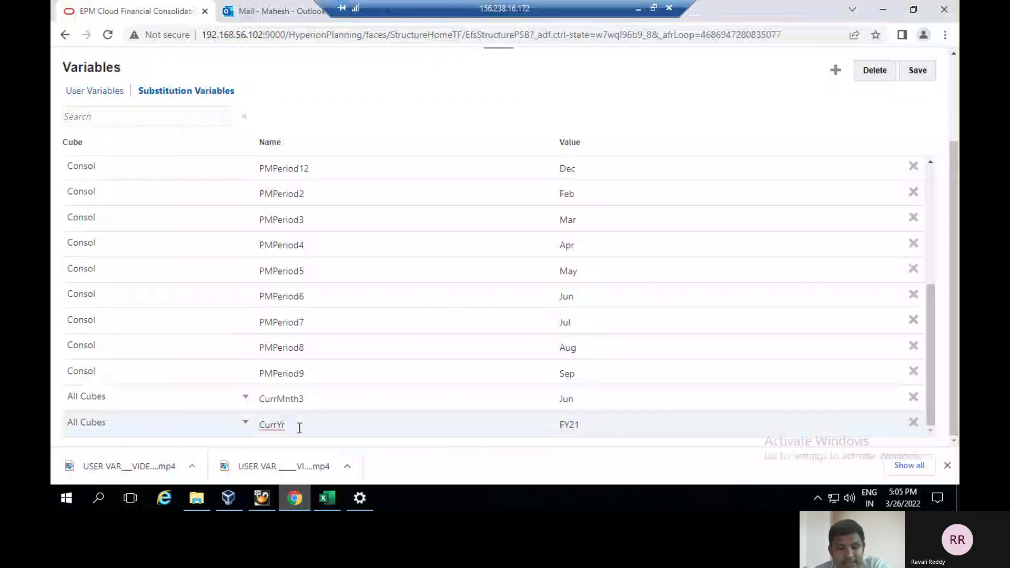
click(918, 71)
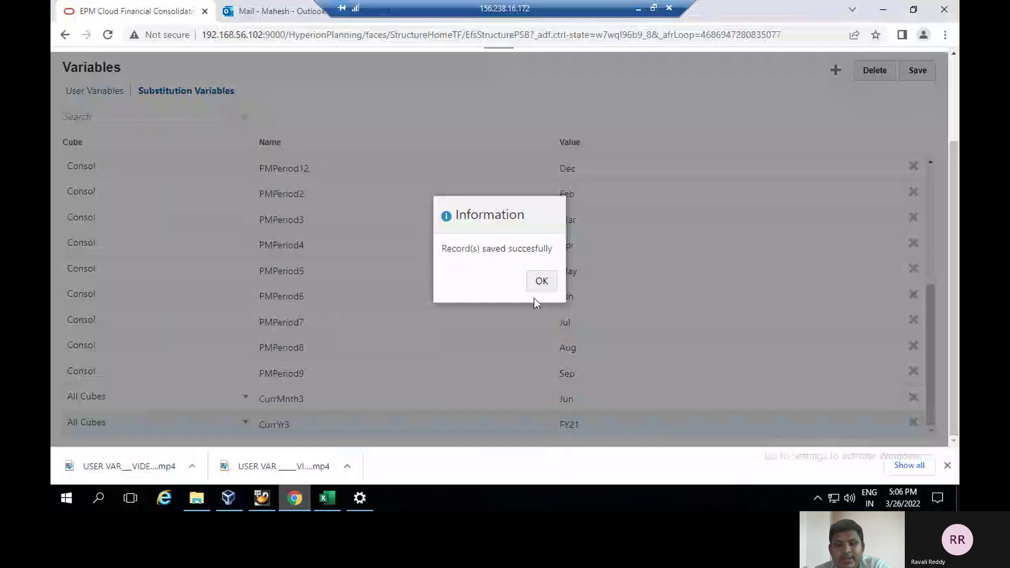
click(536, 284)
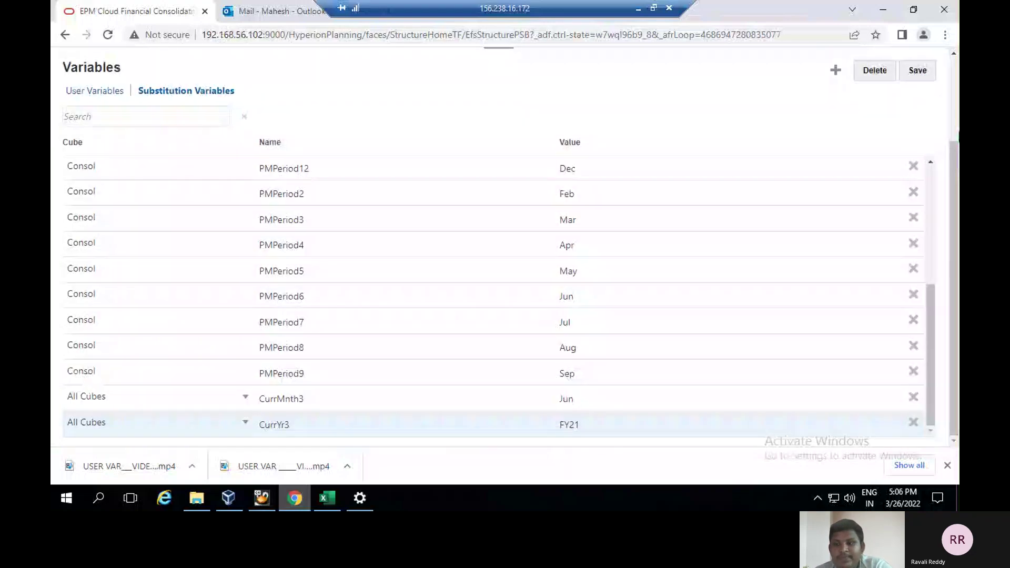
Switch to the PowerPoint presentation and read slide 4 on using substitution variables in data forms
scroll(387, 120, up, 2)
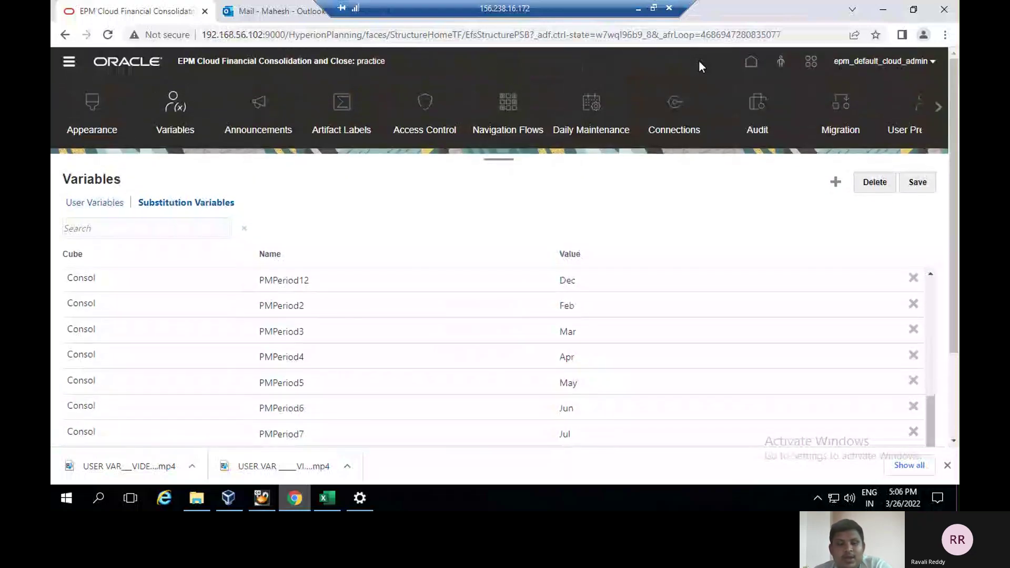
click(639, 8)
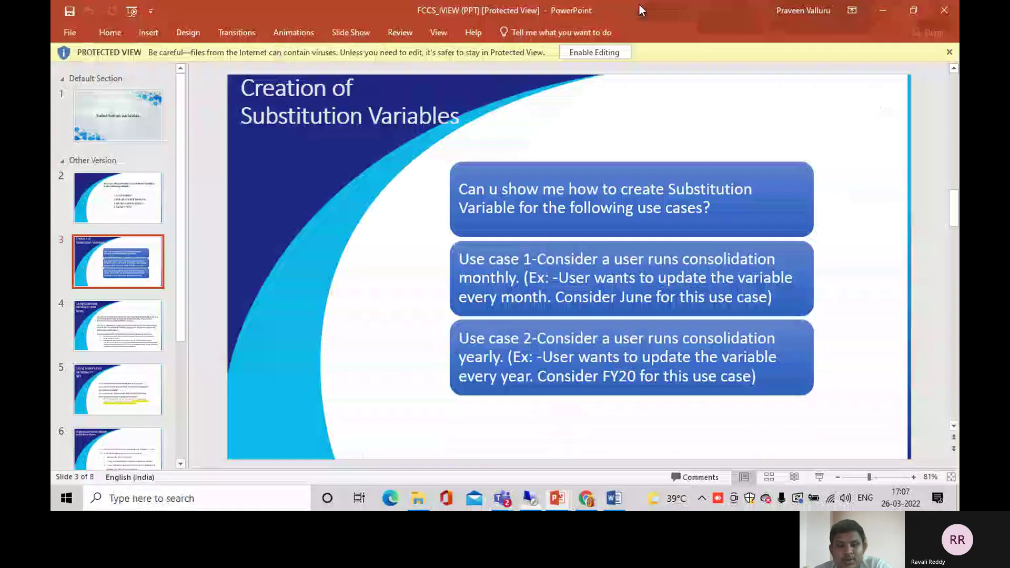
click(114, 322)
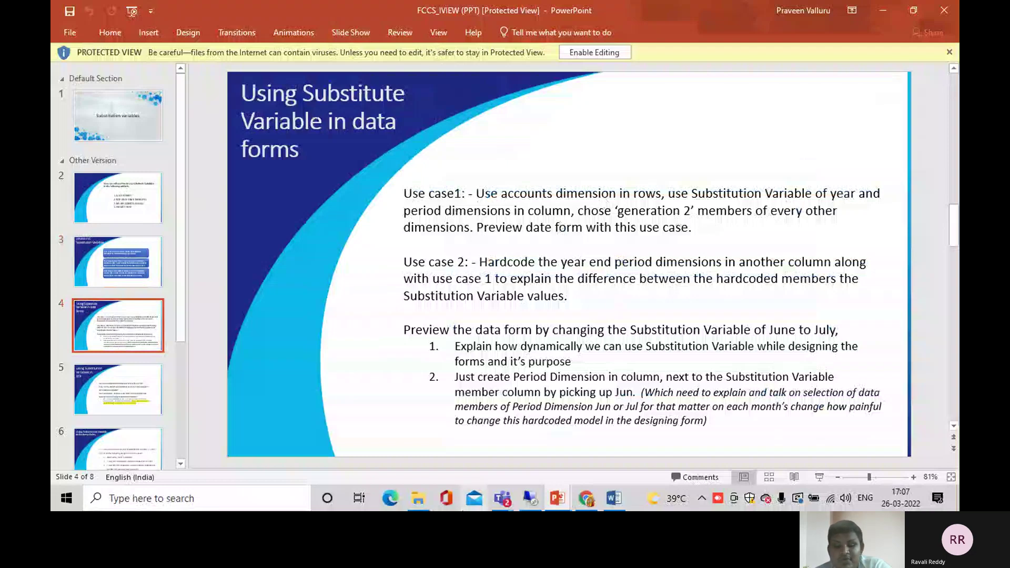
Switch back to EPM Cloud in the remote session and open the data forms folder in form management
click(542, 500)
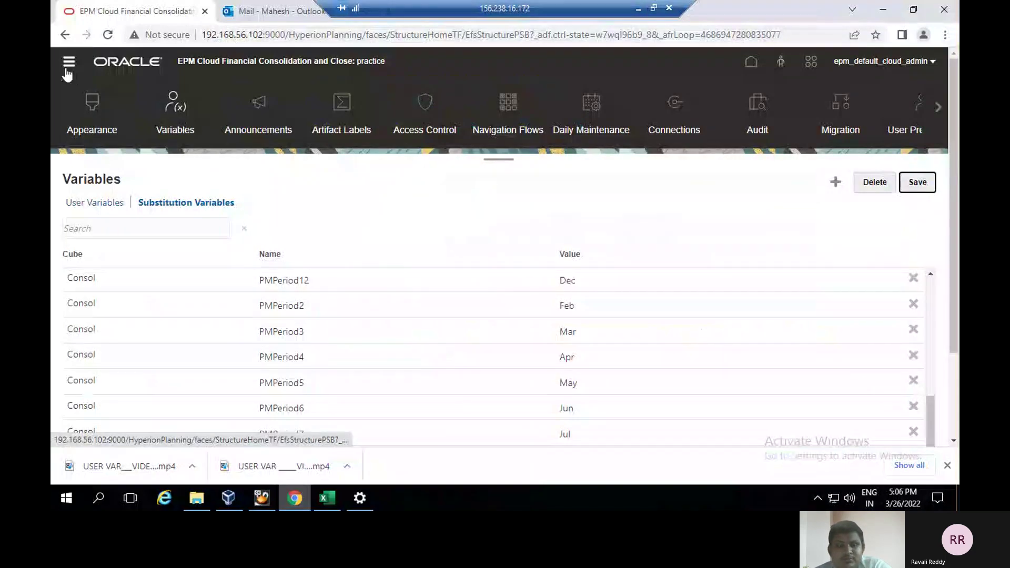
click(67, 70)
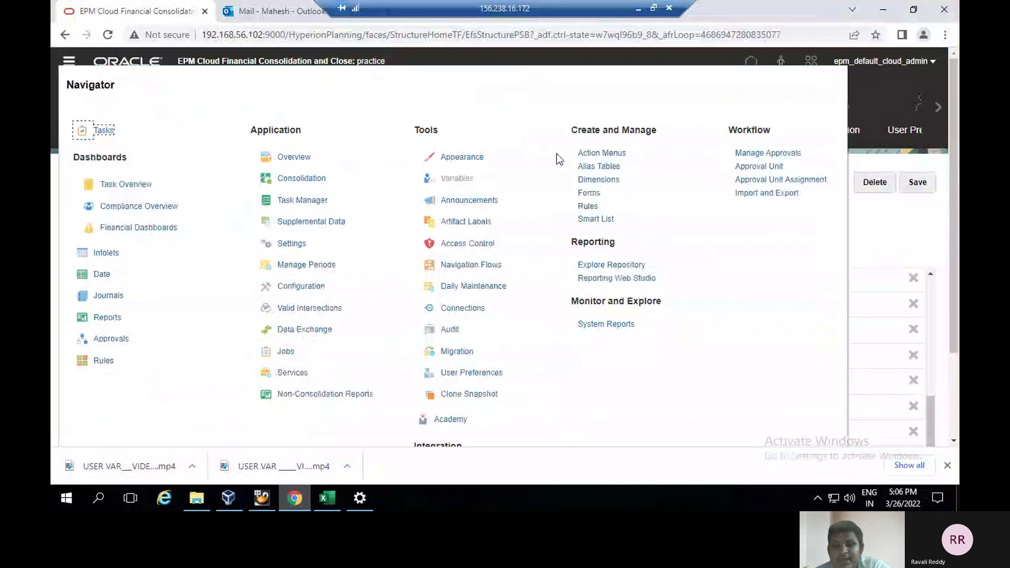
click(589, 193)
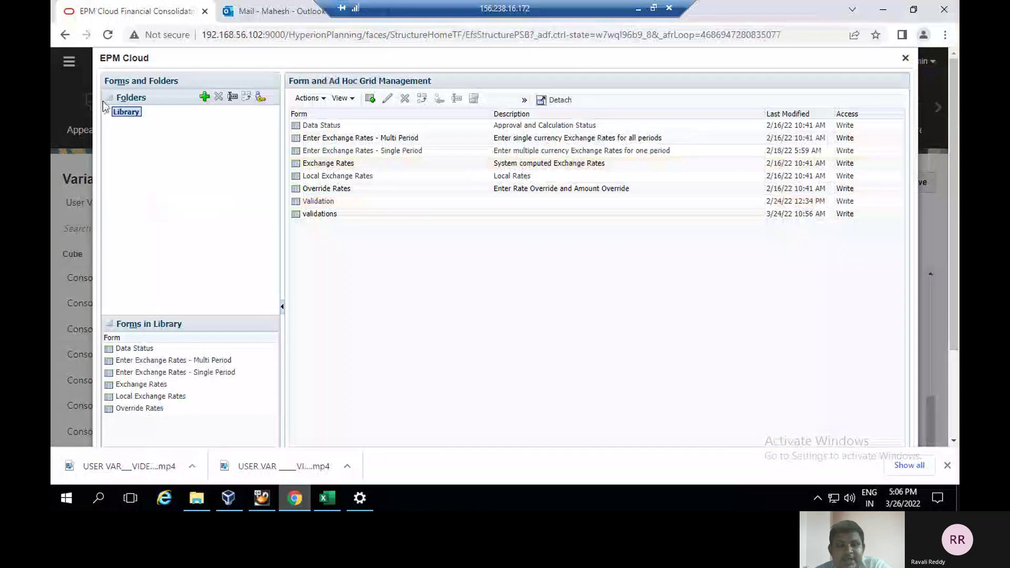
click(106, 112)
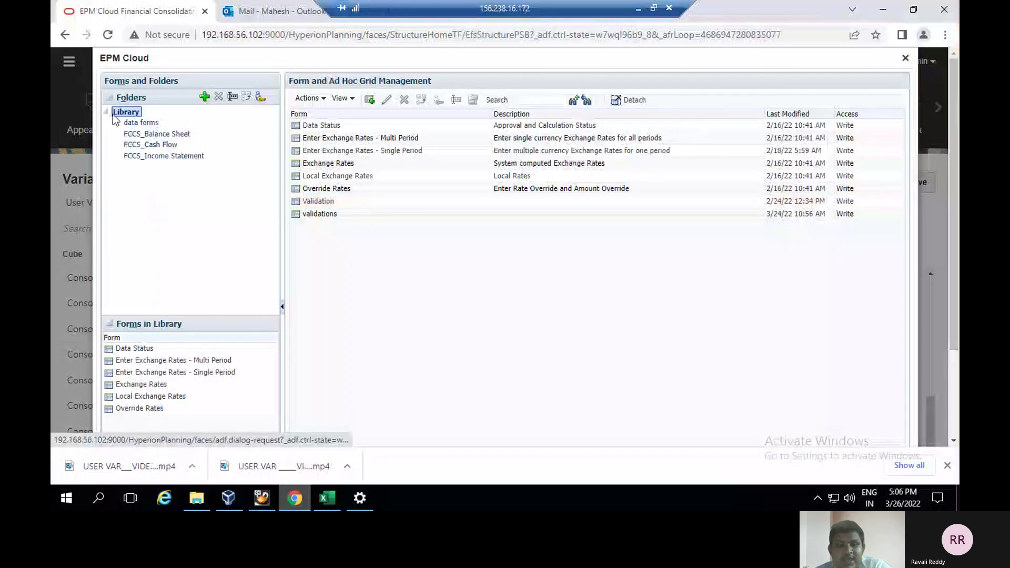
click(138, 123)
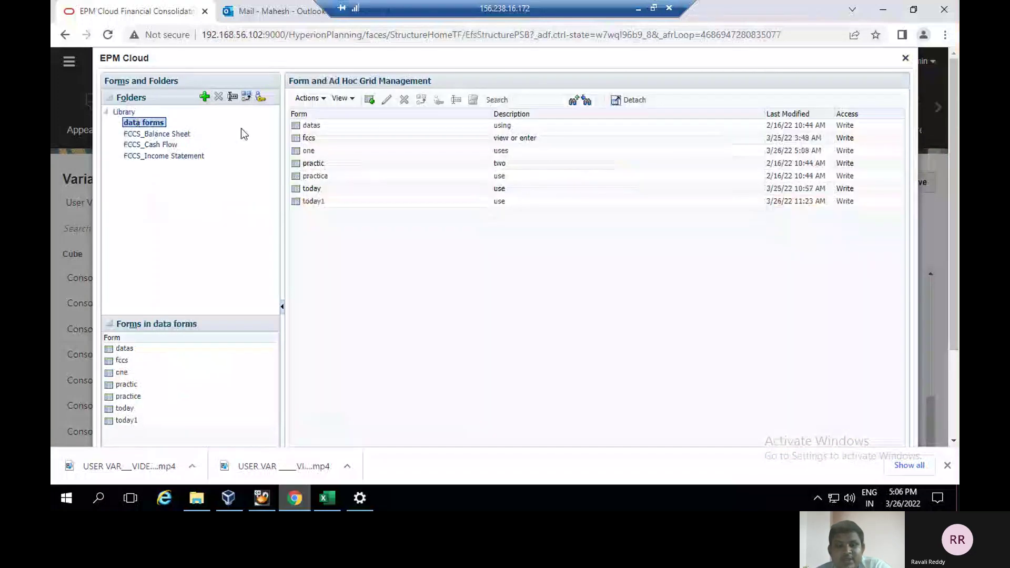
Open the today1 form for editing and show its layout
click(321, 202)
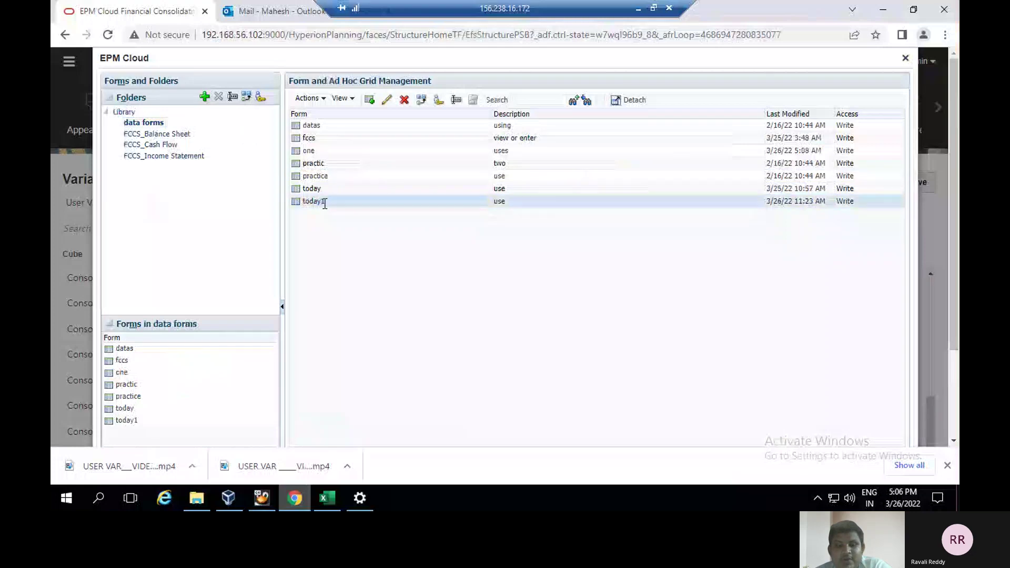
click(386, 100)
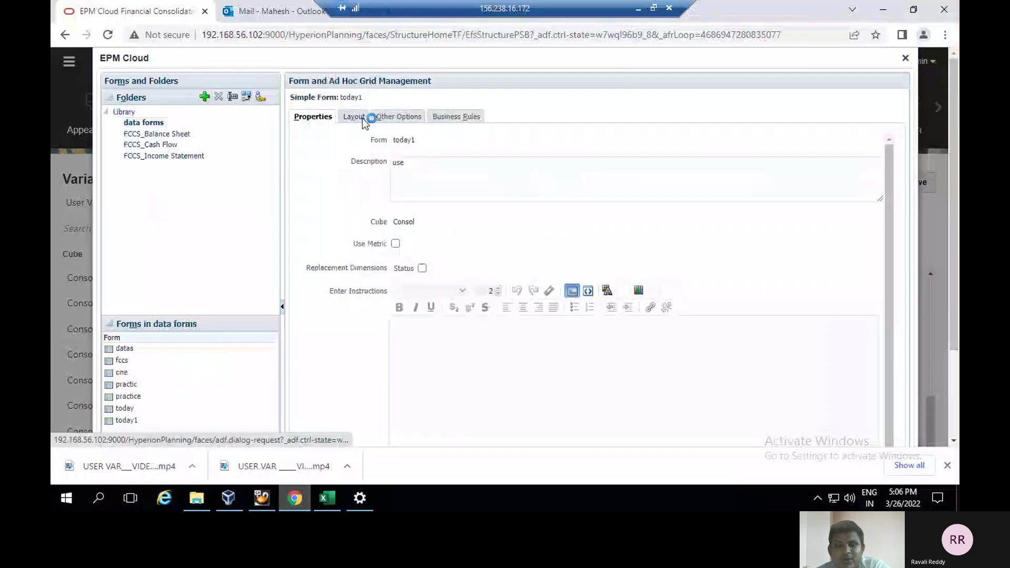
click(363, 119)
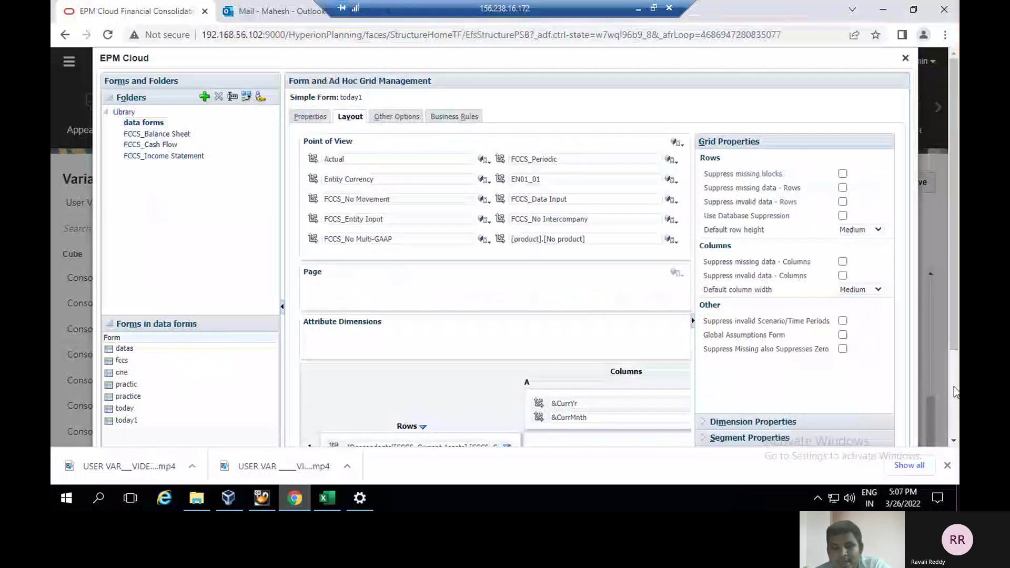
Edit the Years selection in column A of the form and remove the &CurrYr variable from it
scroll(955, 387, down, 3)
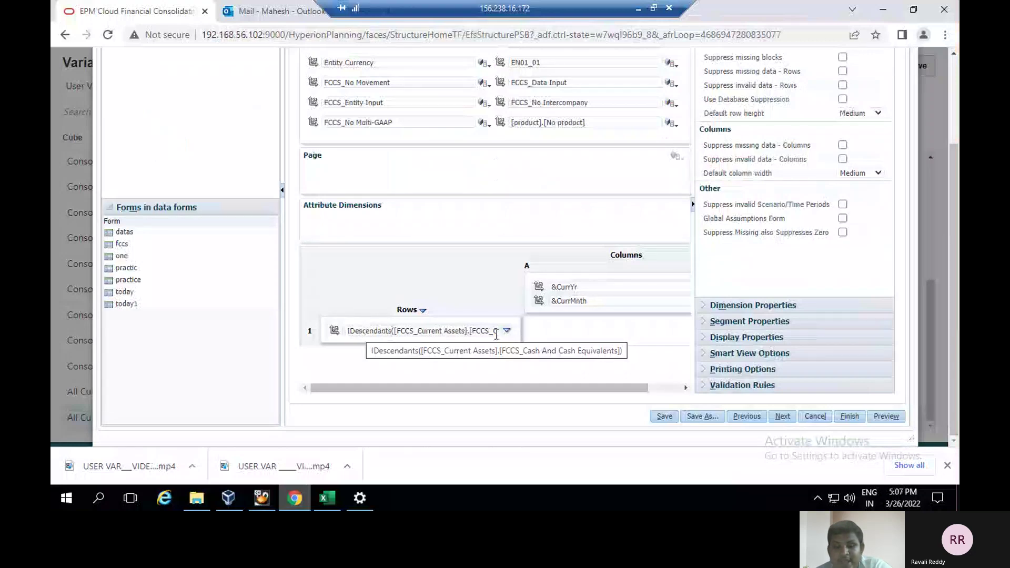
click(684, 388)
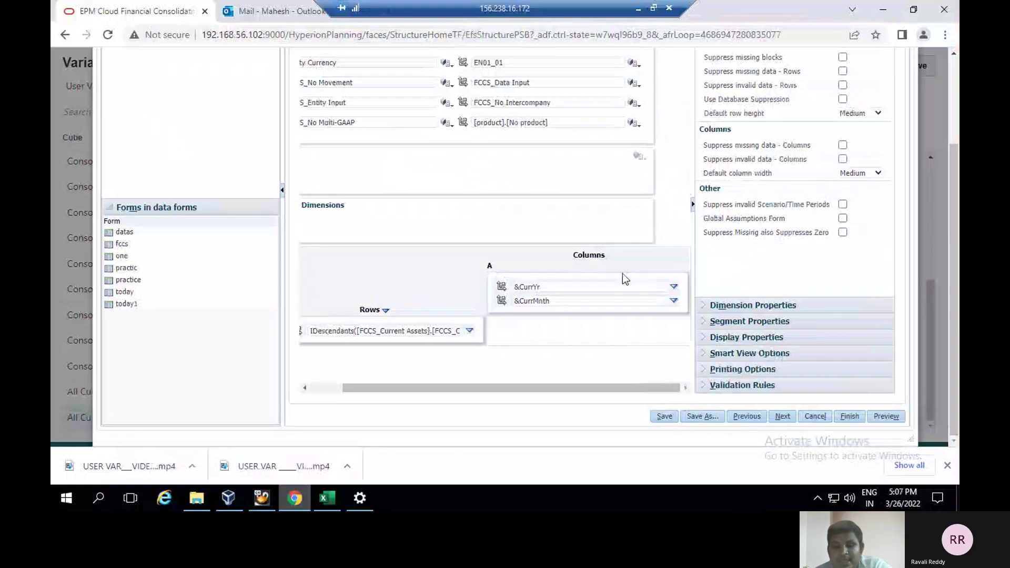
click(674, 287)
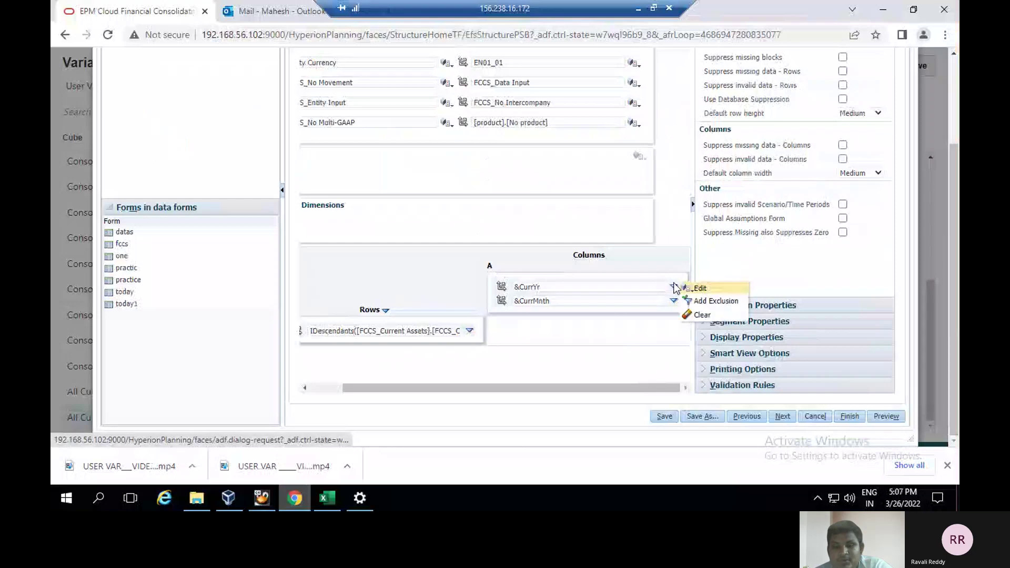
click(695, 289)
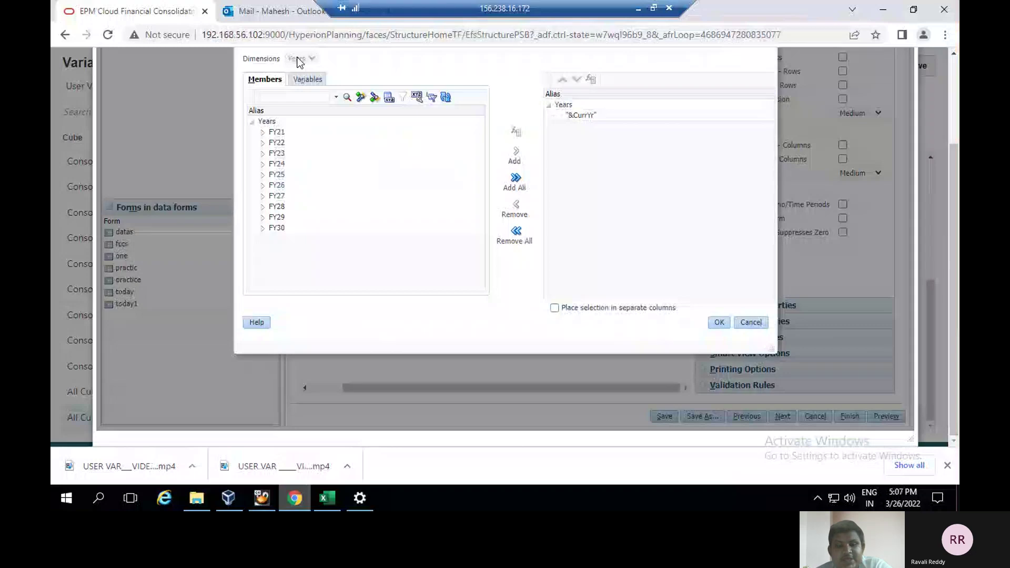
click(268, 122)
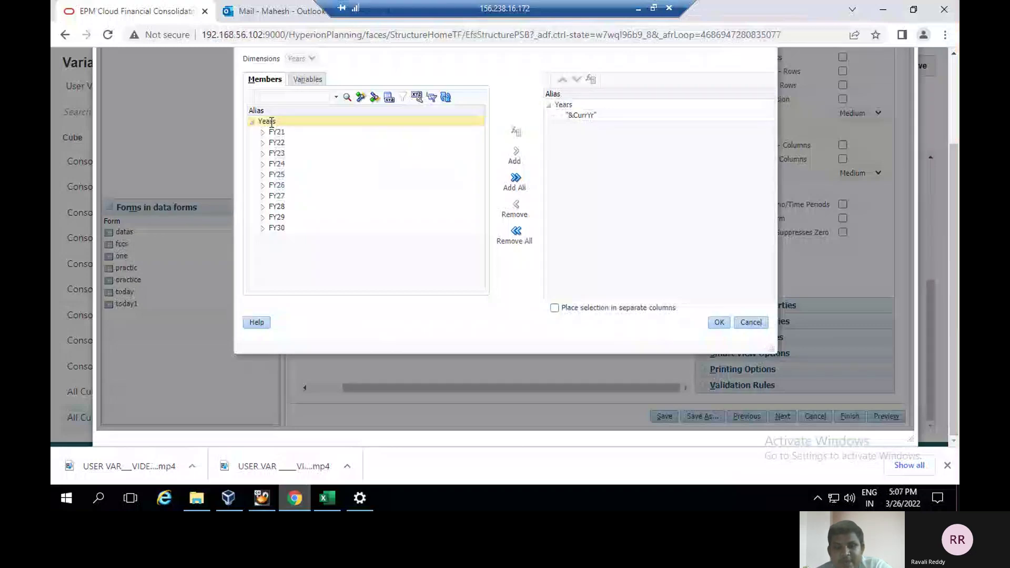
click(271, 132)
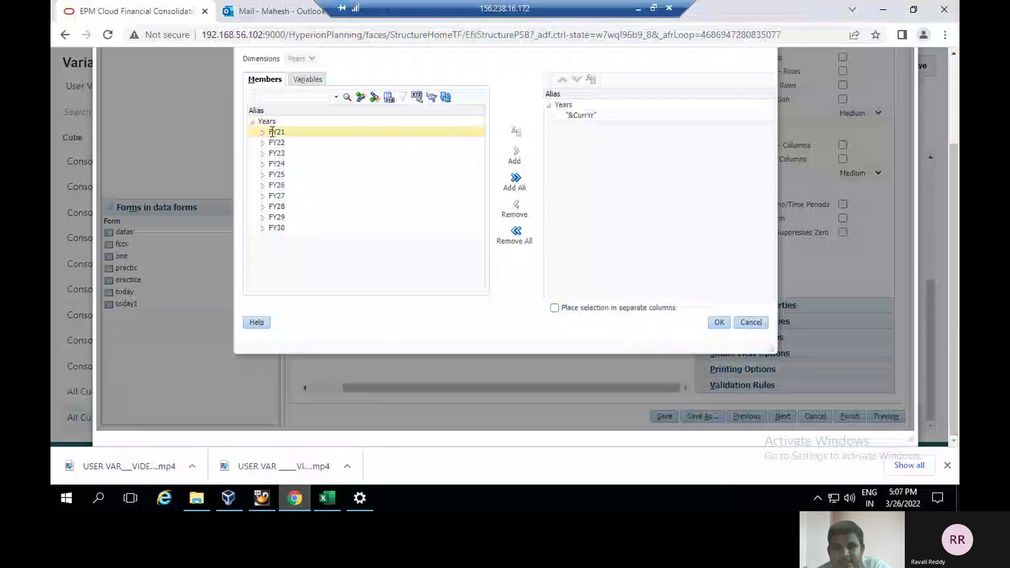
click(576, 114)
click(514, 208)
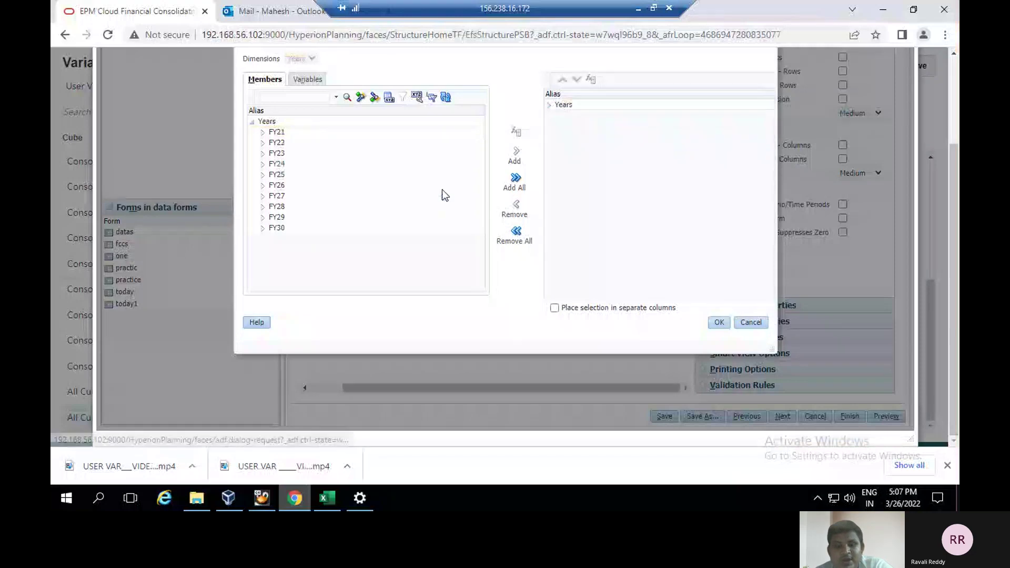
Add the CurrYr3 substitution variable to the Years selection and confirm the member selection
click(307, 80)
click(254, 249)
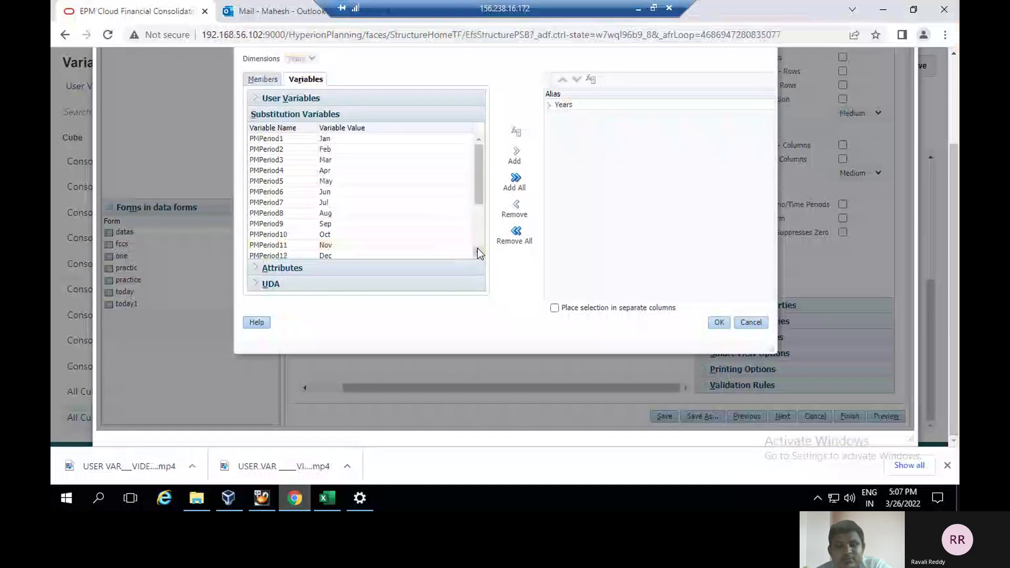
scroll(478, 248, down, 3)
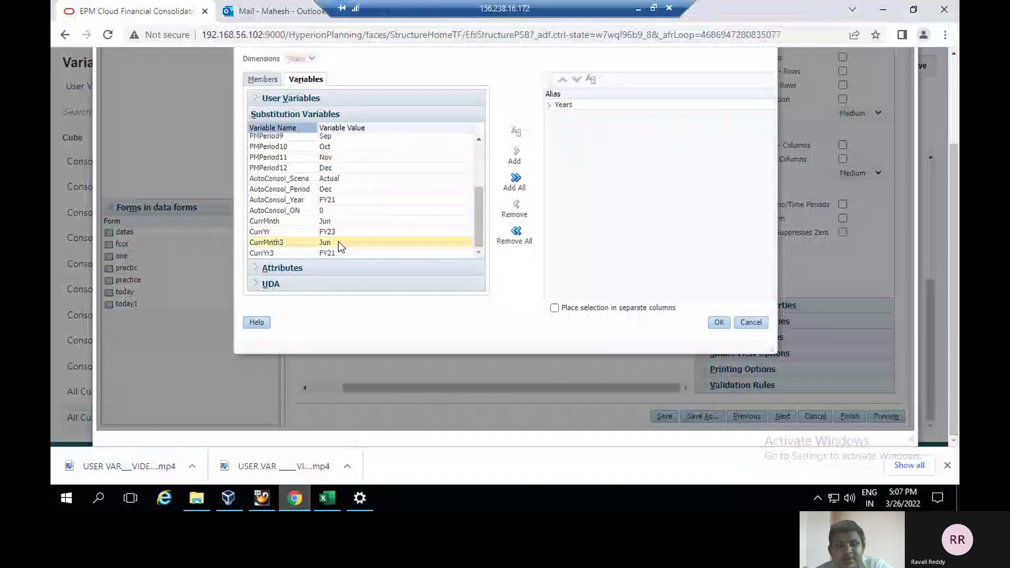
click(334, 253)
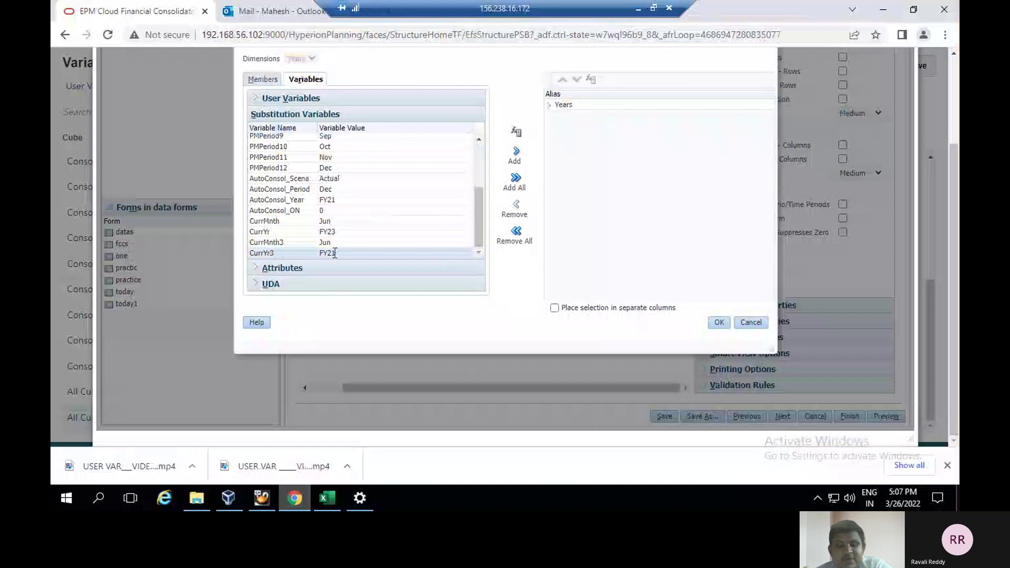
click(517, 158)
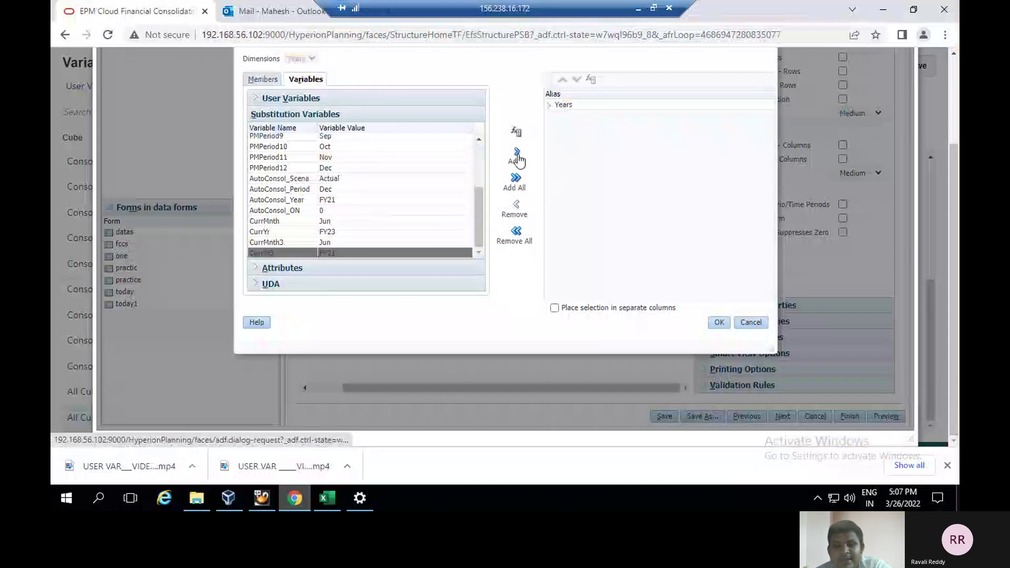
click(719, 322)
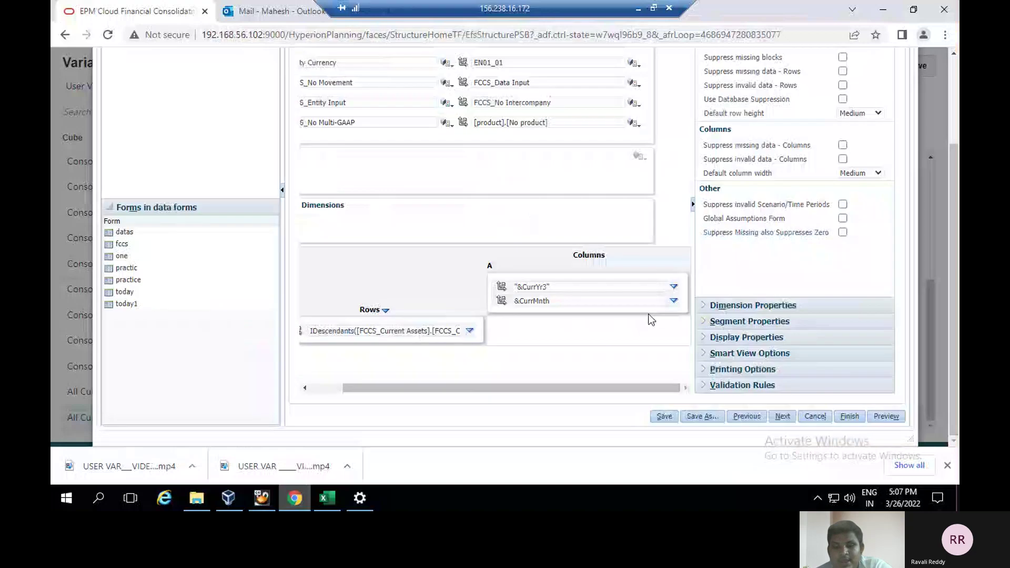
Edit the Period selection in column A of the form and remove the &CurrMnth variable from it
click(674, 301)
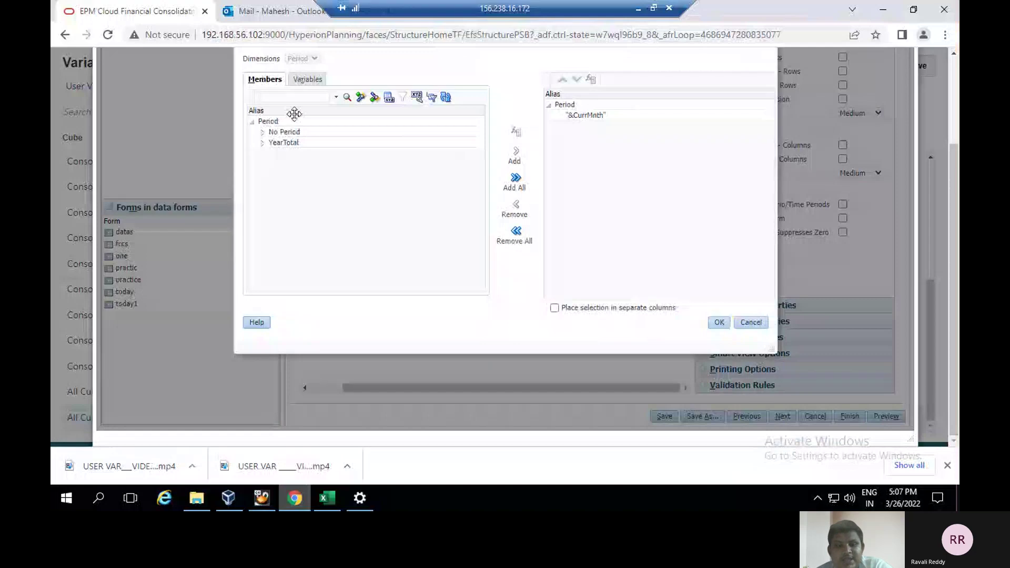
click(307, 79)
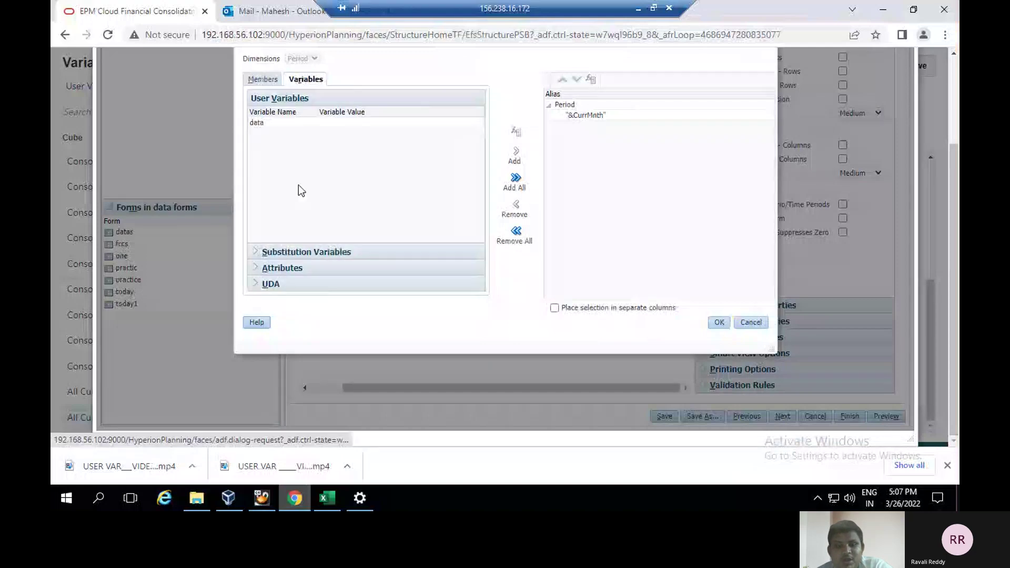
click(608, 115)
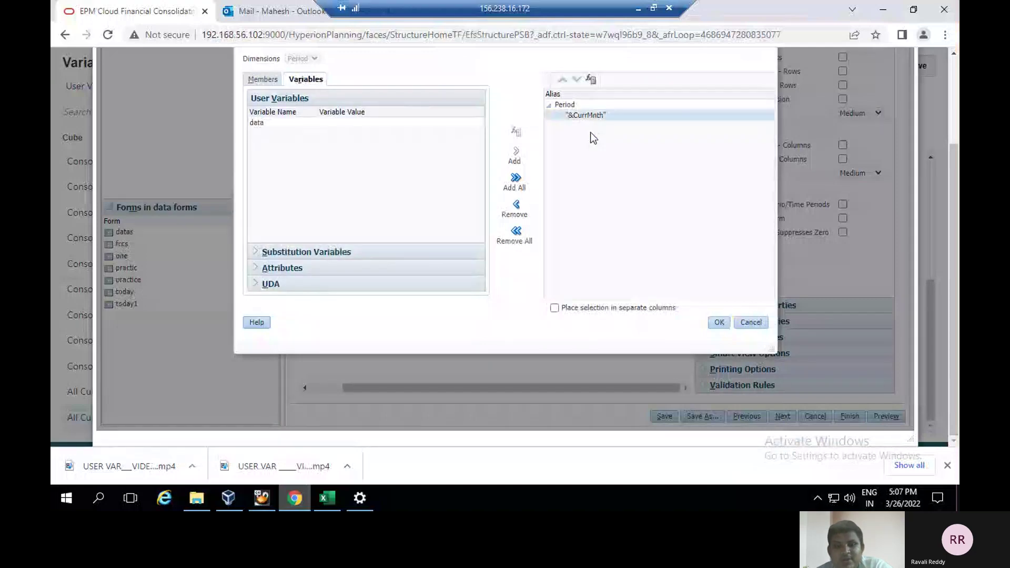
click(516, 208)
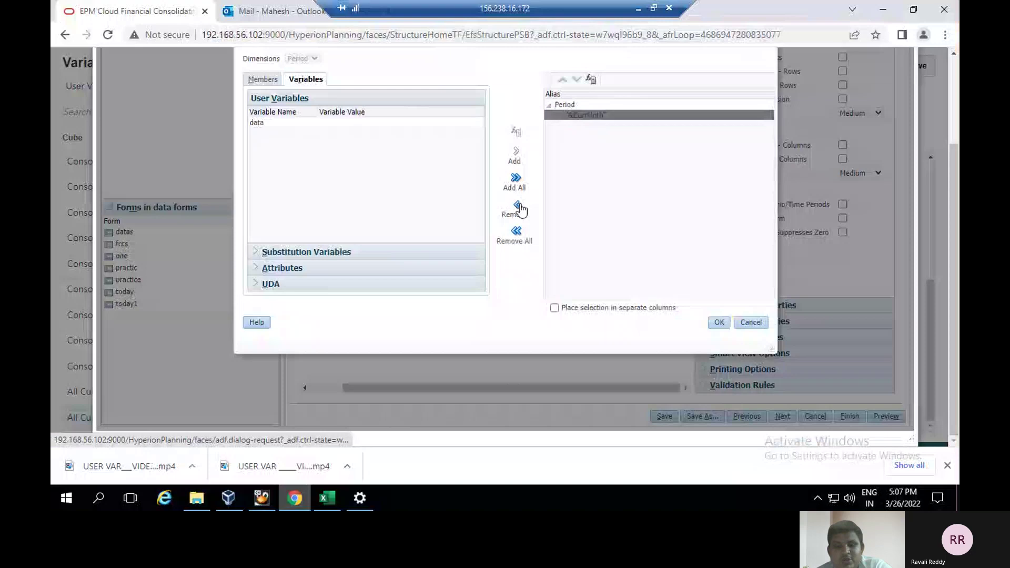
Add the CurrMnth3 substitution variable to the Period selection and confirm the member selection
click(254, 253)
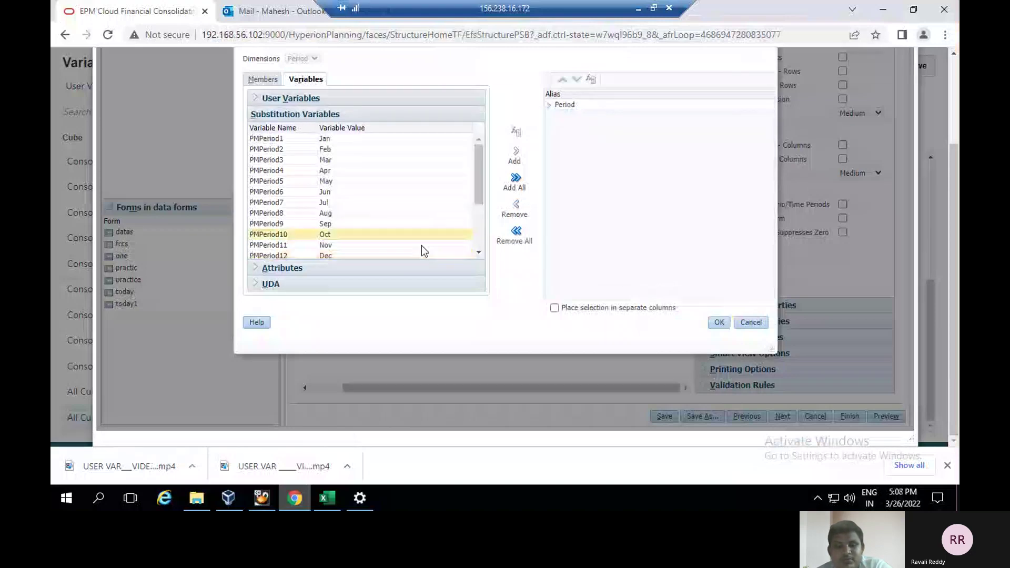
scroll(479, 252, down, 3)
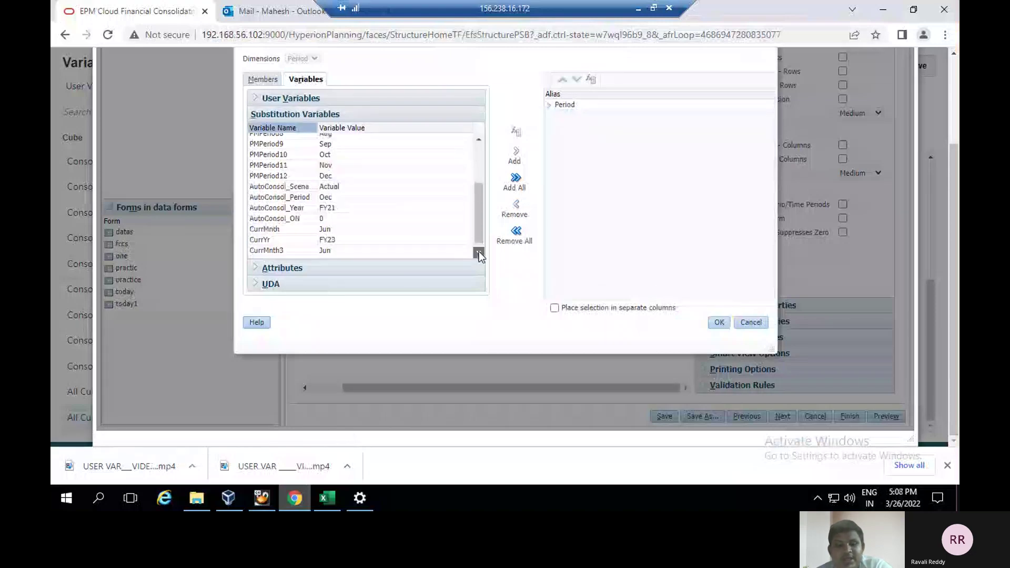
click(317, 242)
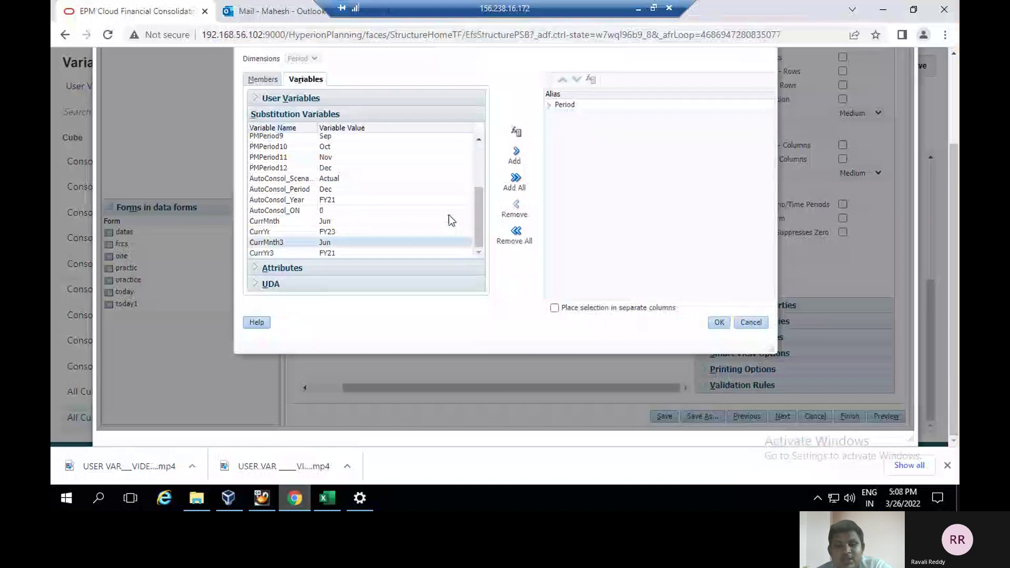
click(516, 154)
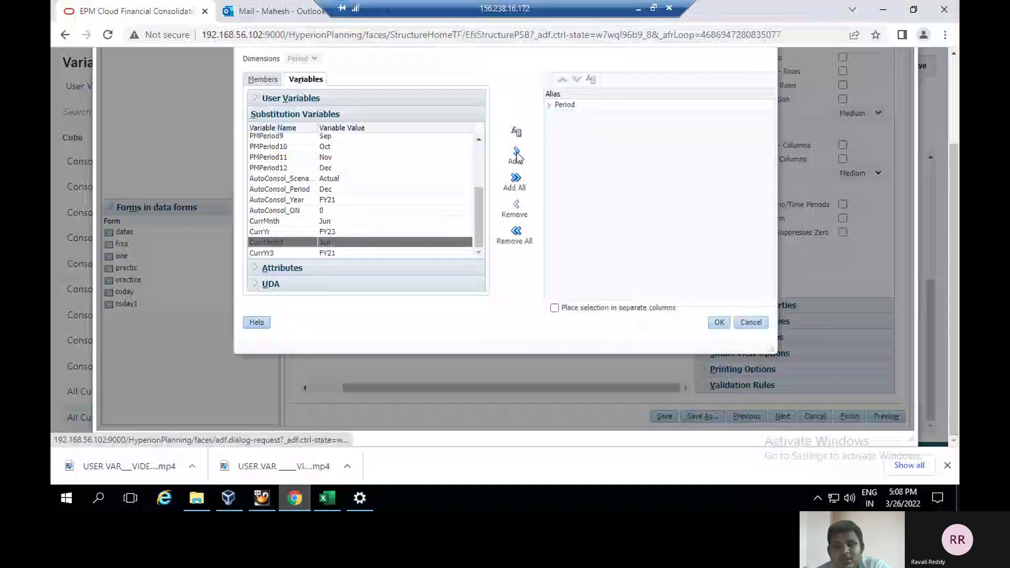
click(713, 323)
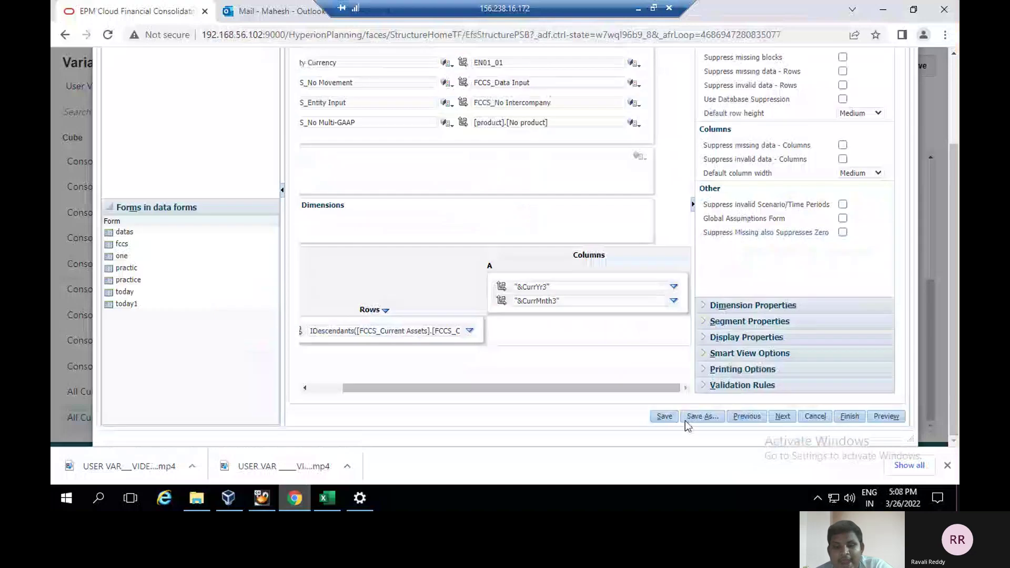
Save the today1 form, then preview its grid and close the preview
click(663, 417)
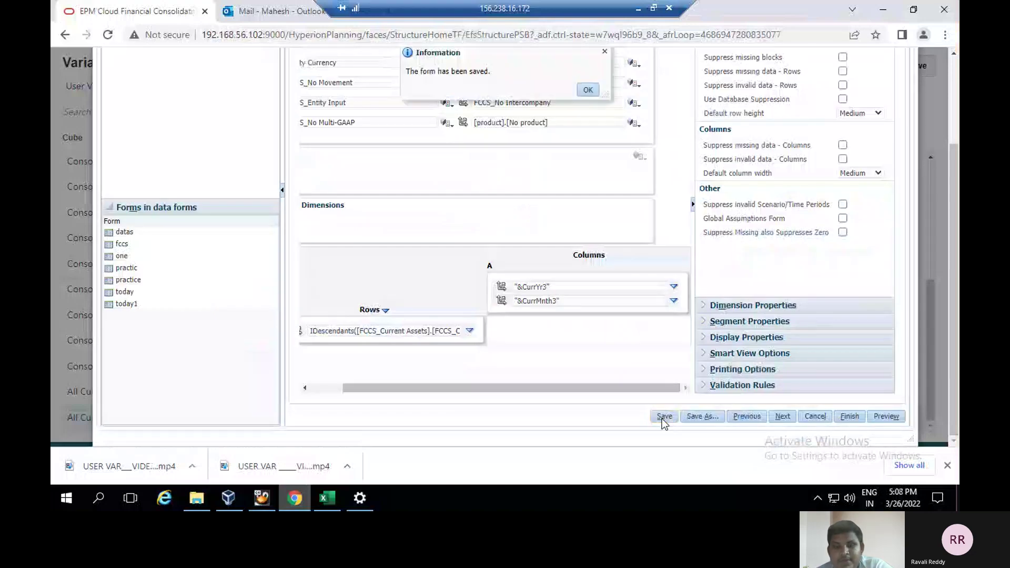
click(589, 91)
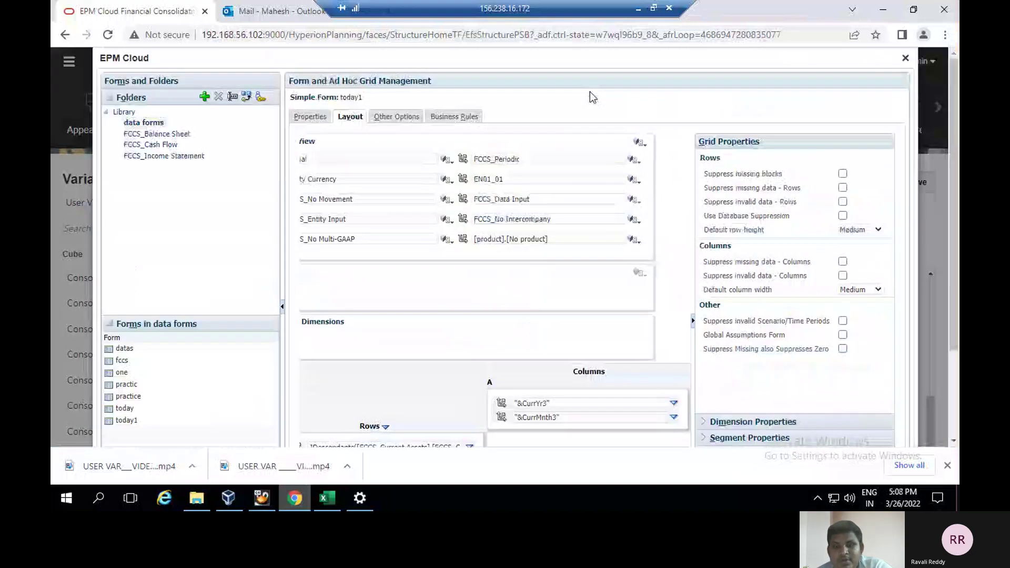
scroll(878, 321, down, 2)
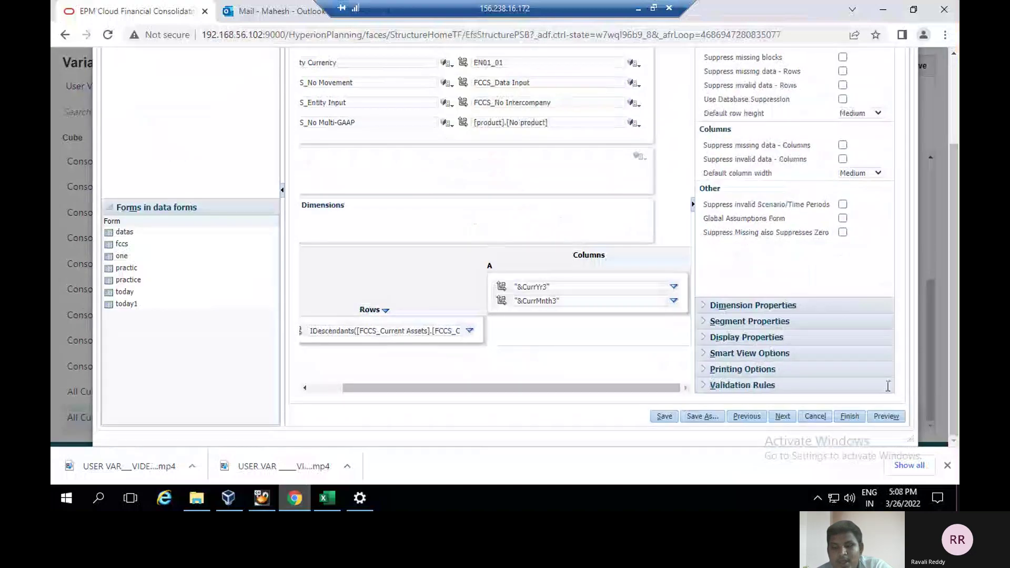
click(887, 417)
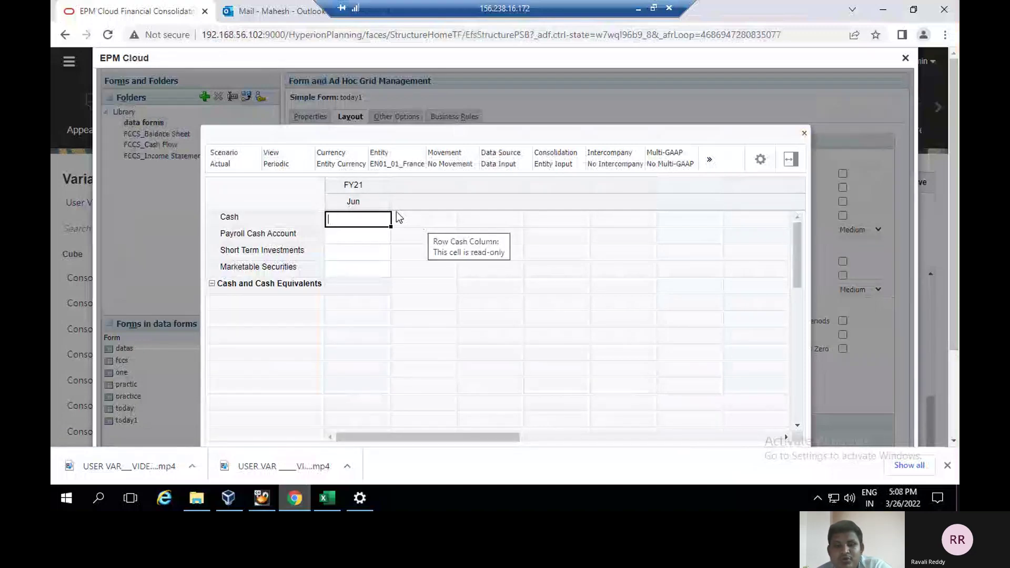
click(804, 132)
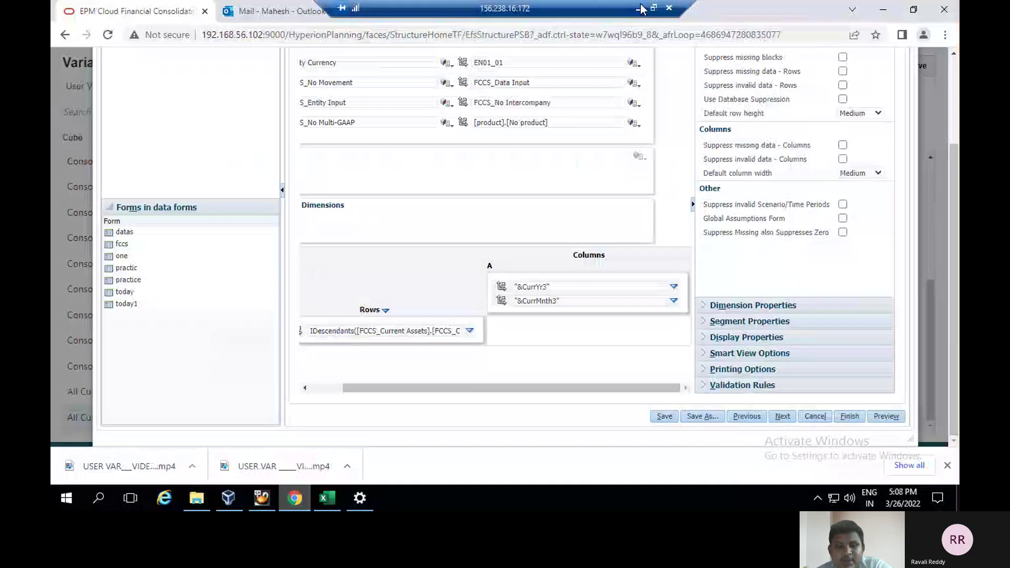
Switch to the PowerPoint slide on using substitution variables in data forms, read use case 2, and return to the remote session
click(639, 8)
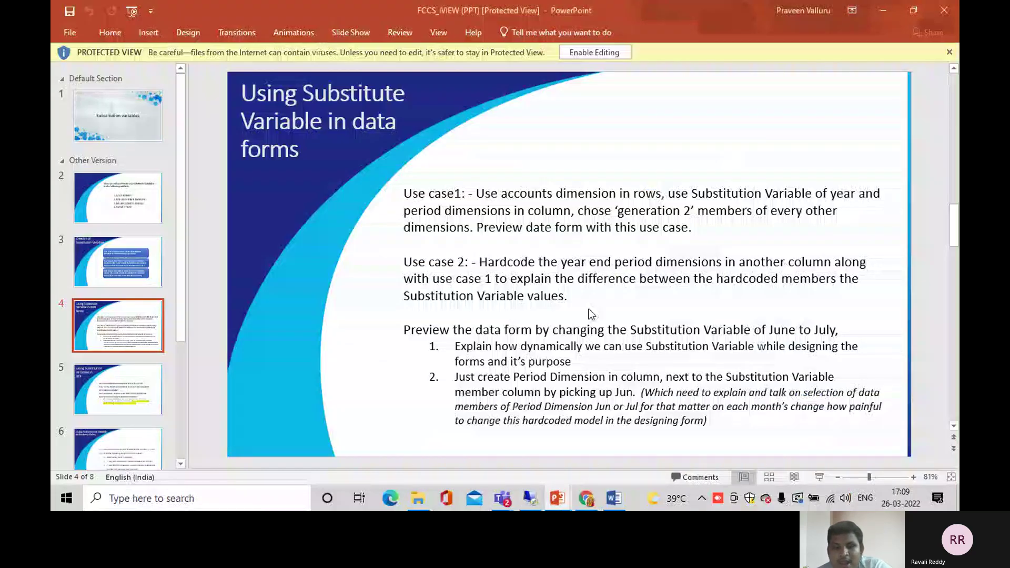
click(529, 500)
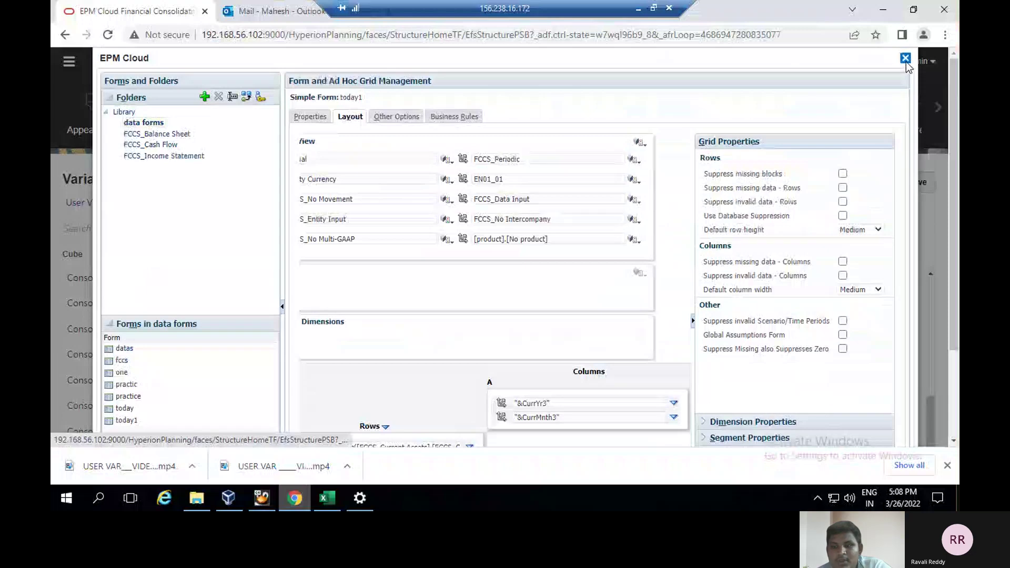
Close the form designer and reopen form management at the data forms folder
click(909, 62)
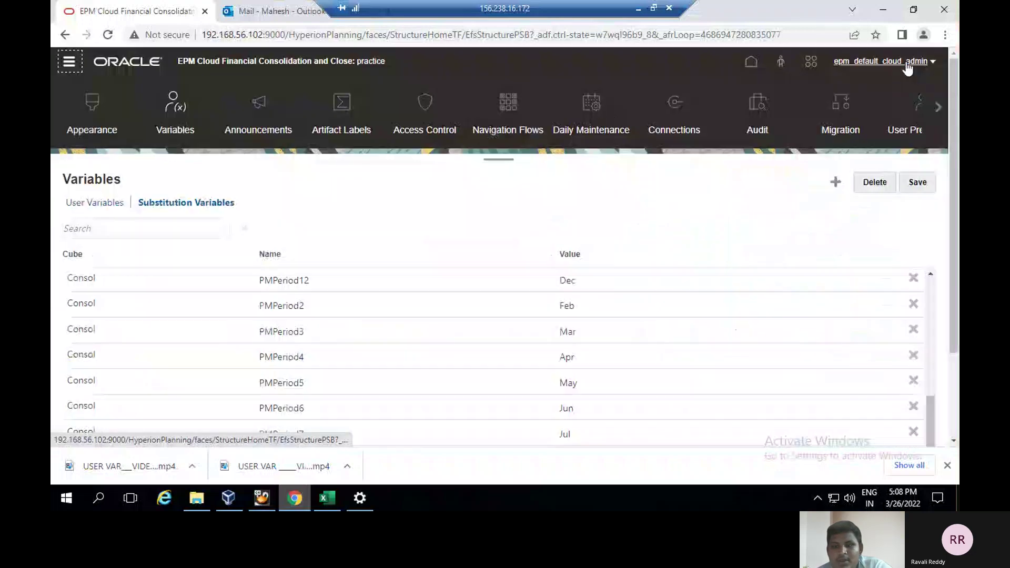
click(69, 62)
click(589, 194)
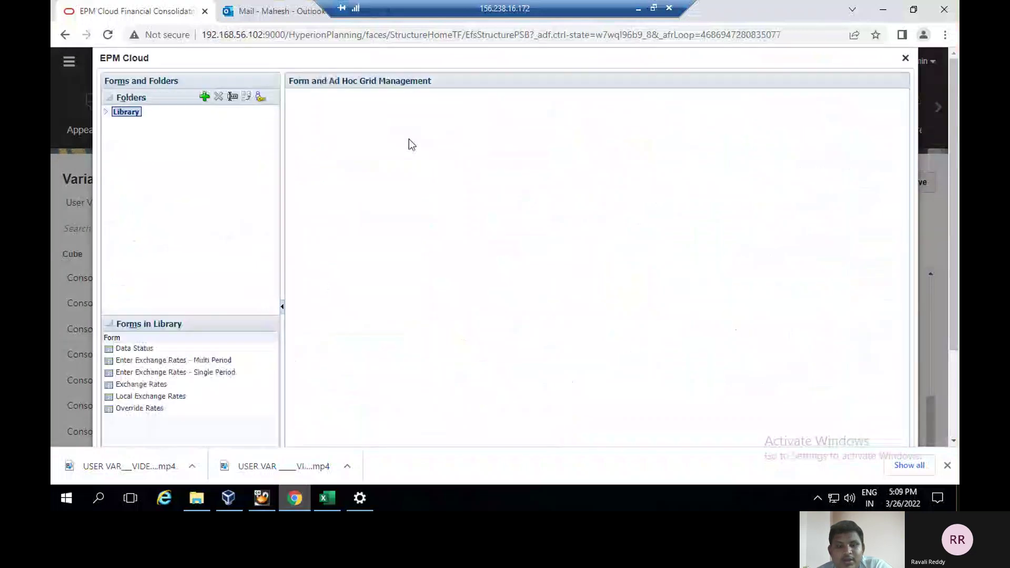
click(105, 116)
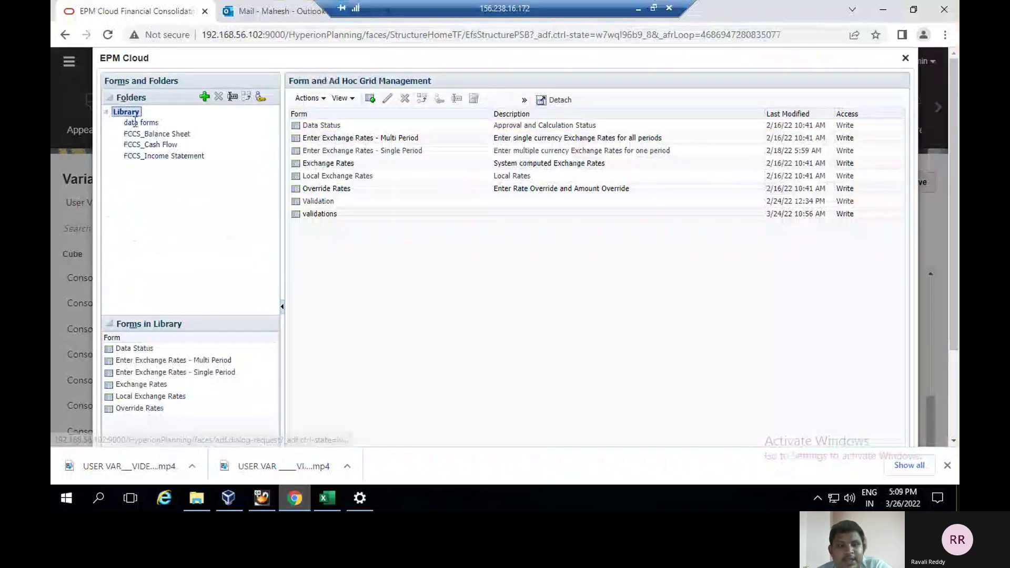
click(132, 122)
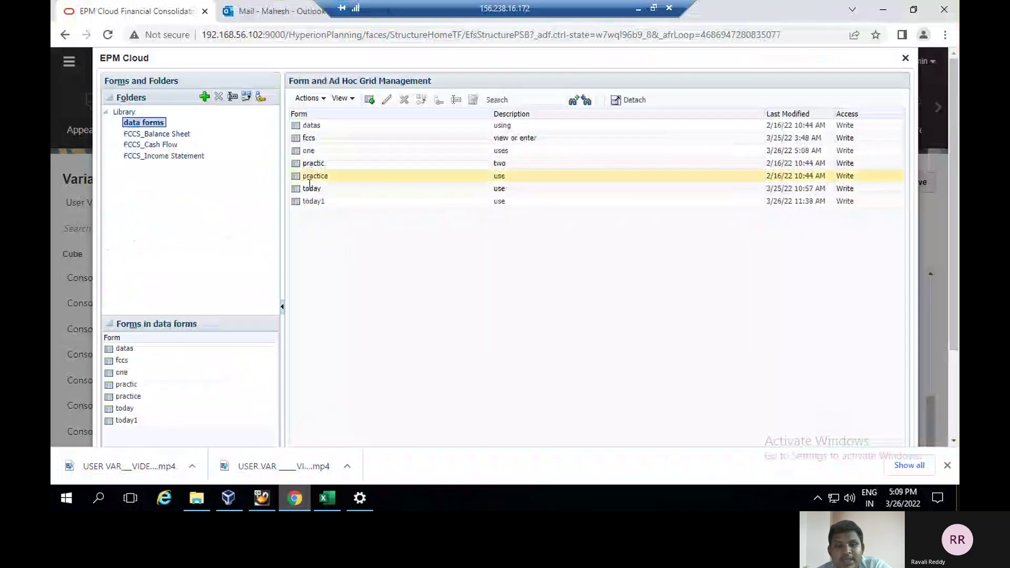
Open the today1 form for editing again and show its layout
click(310, 201)
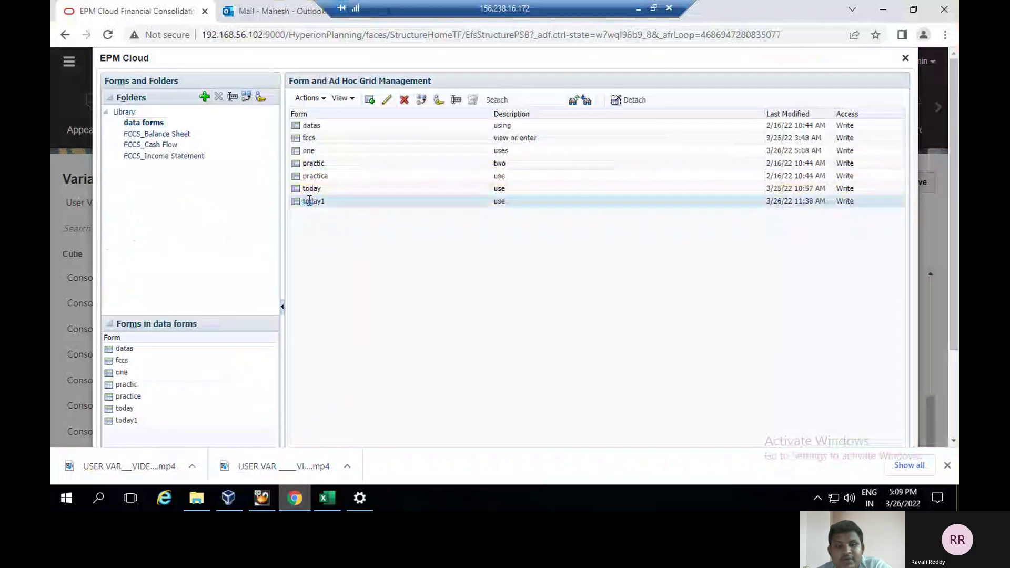
click(387, 97)
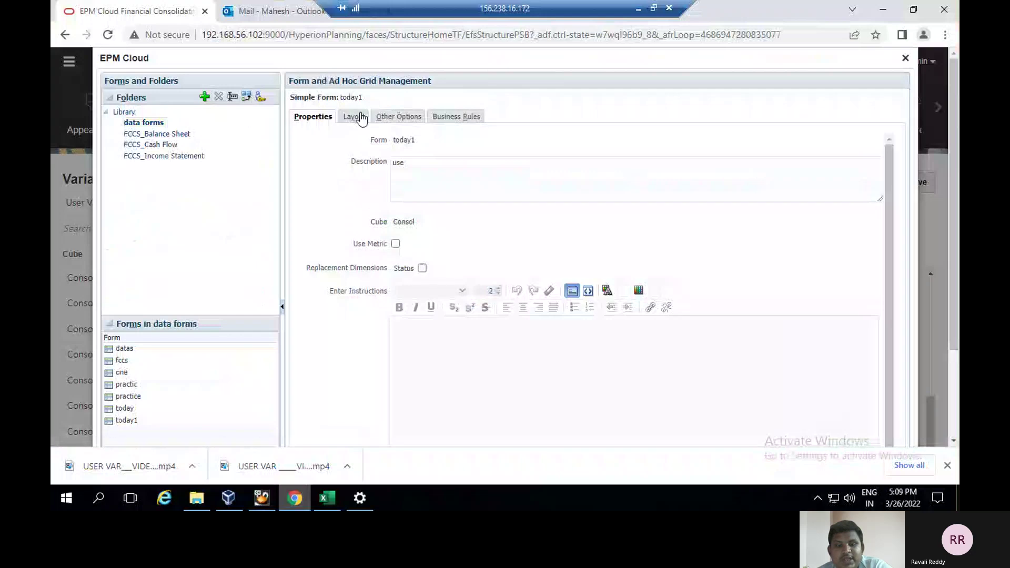
click(362, 117)
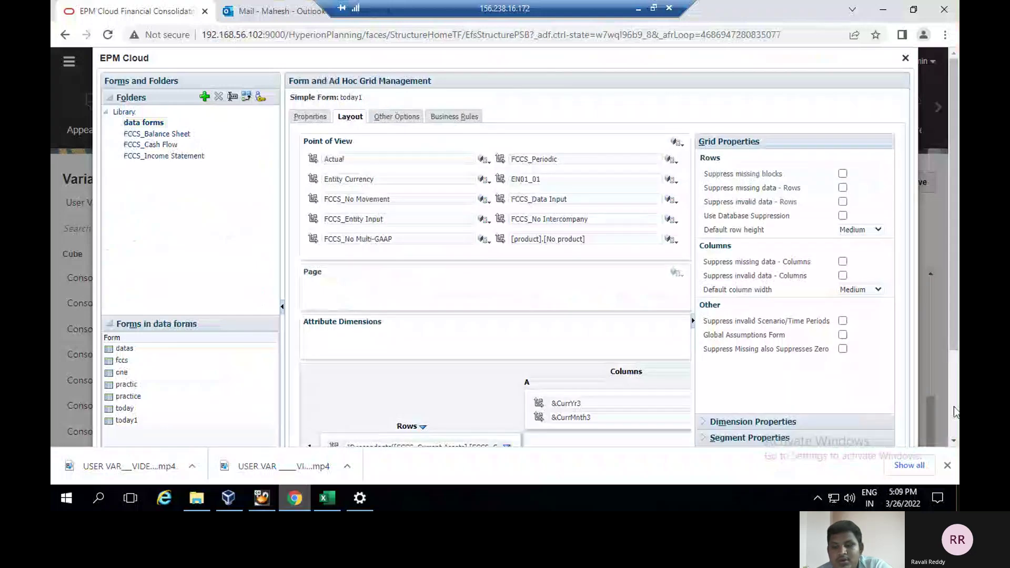
Add a second column next to column A in the today1 form layout
scroll(955, 411, down, 2)
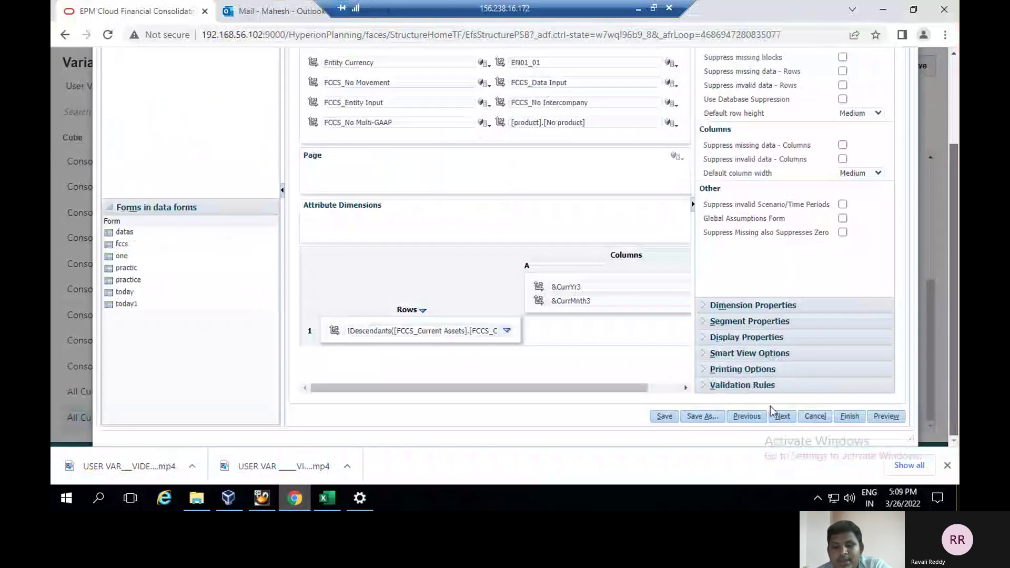
click(686, 390)
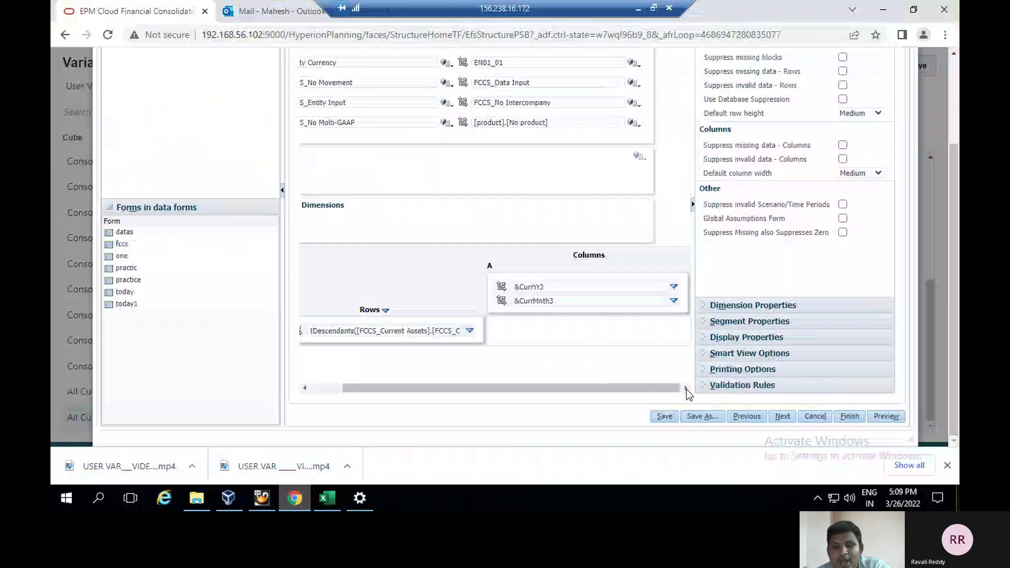
click(488, 268)
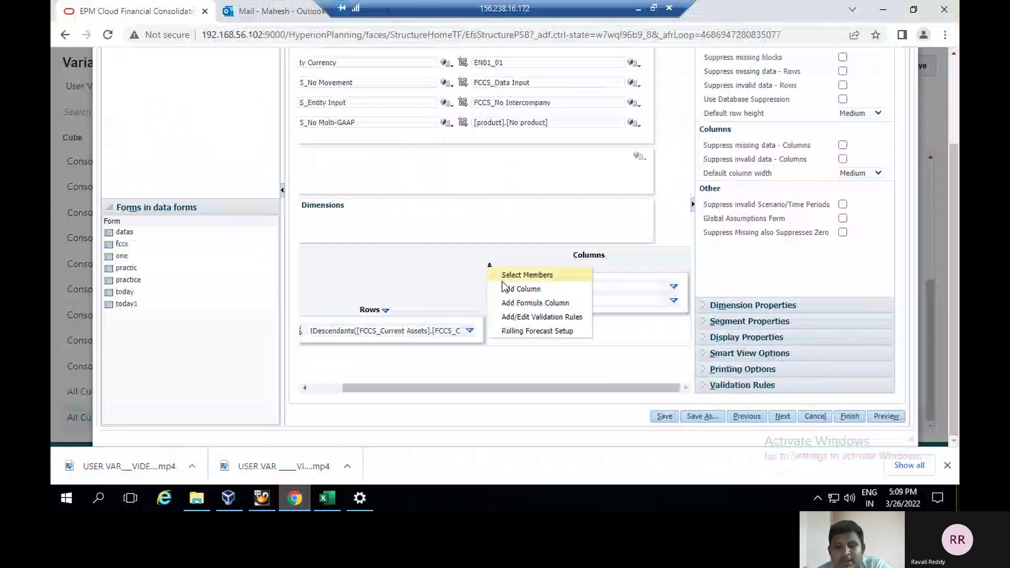
click(521, 288)
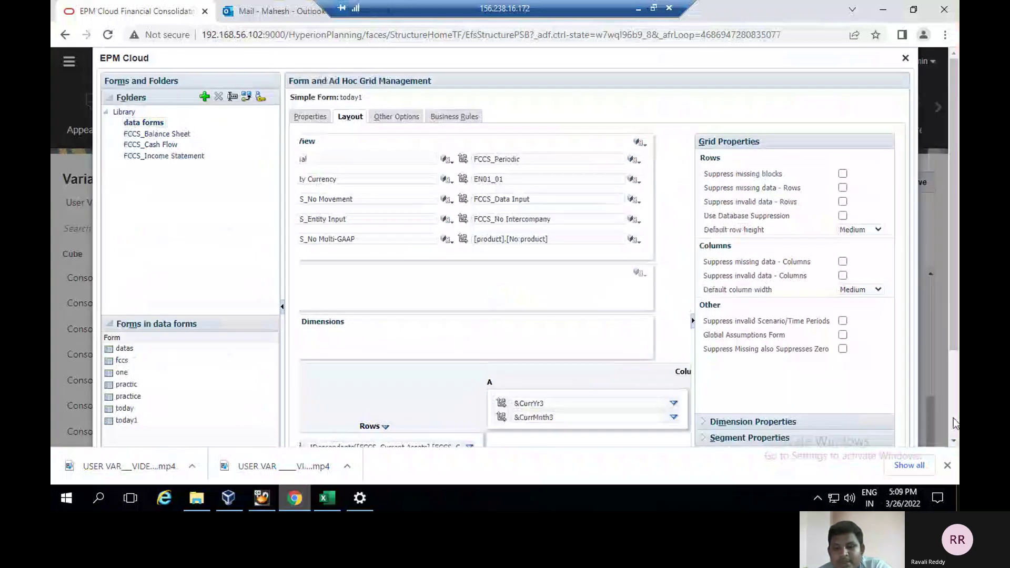
Replace the &CurrYr3 variable with the hardcoded year FY23 in column B of the today1 form layout
scroll(951, 404, down, 2)
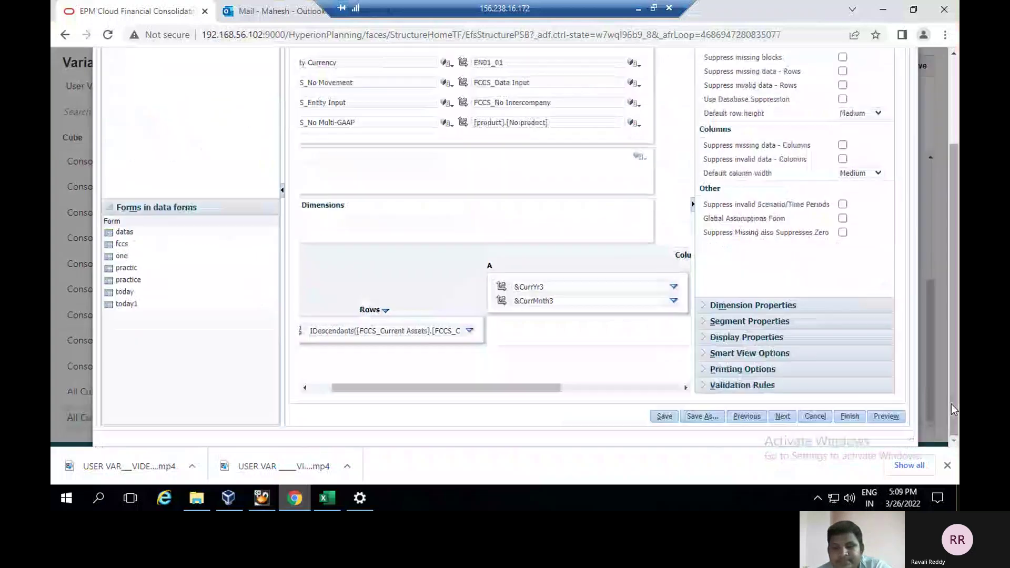
click(685, 387)
click(685, 388)
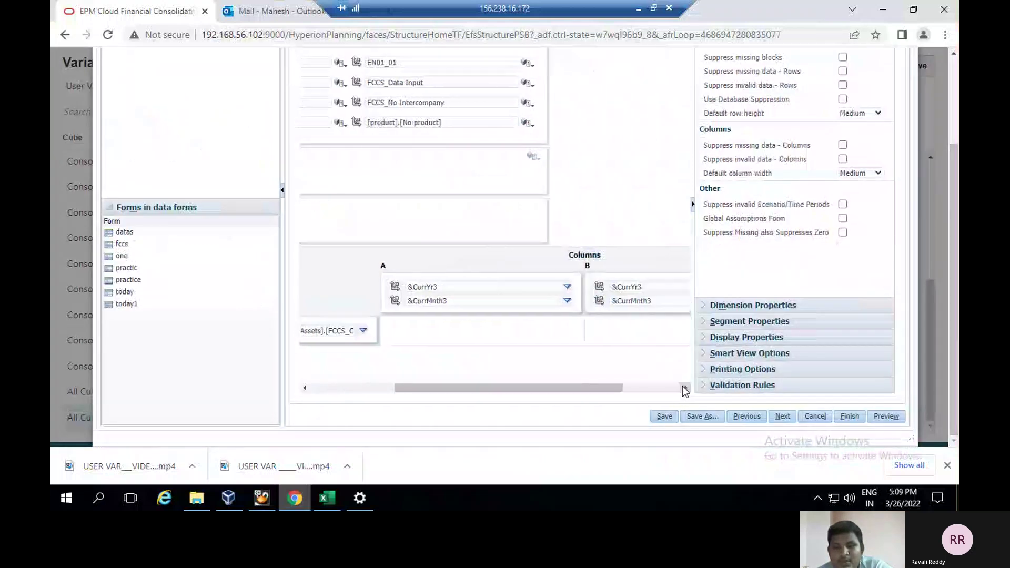
click(672, 288)
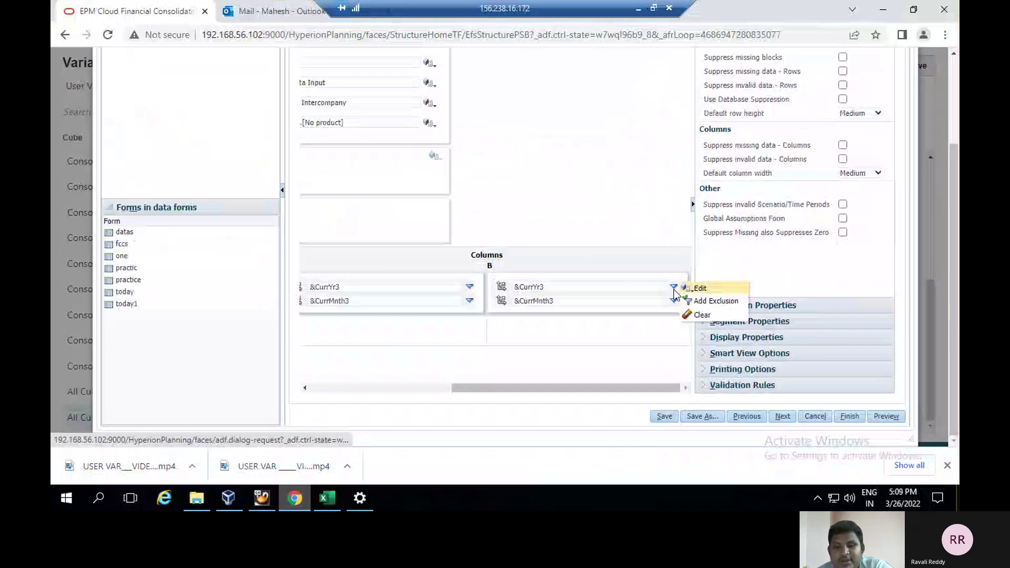
click(685, 289)
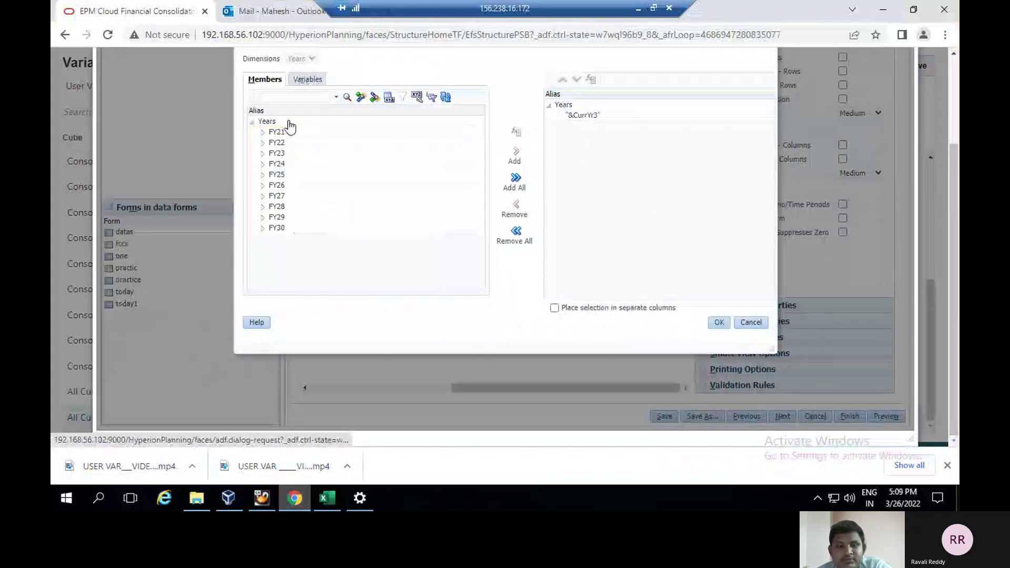
click(271, 144)
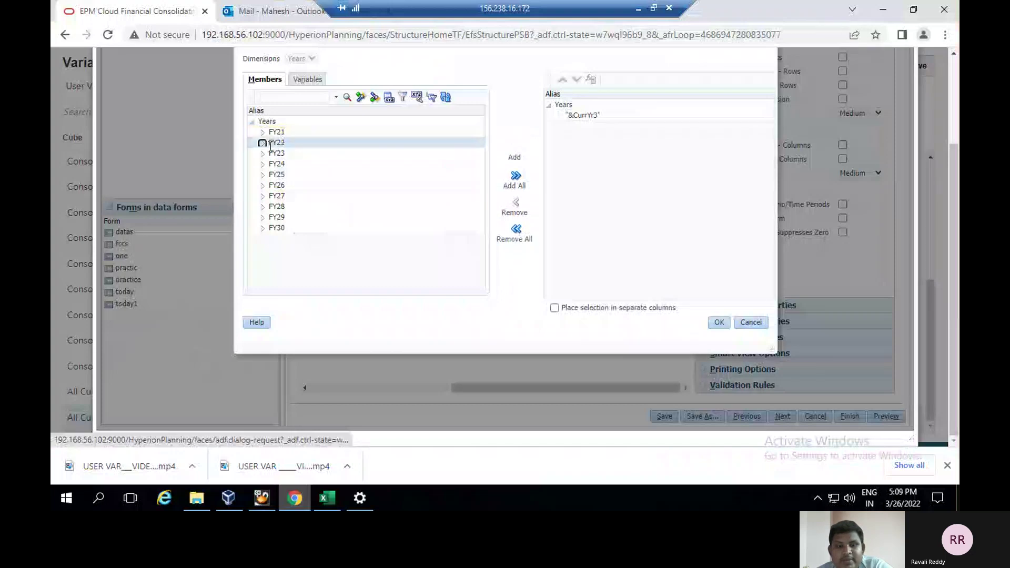
click(272, 152)
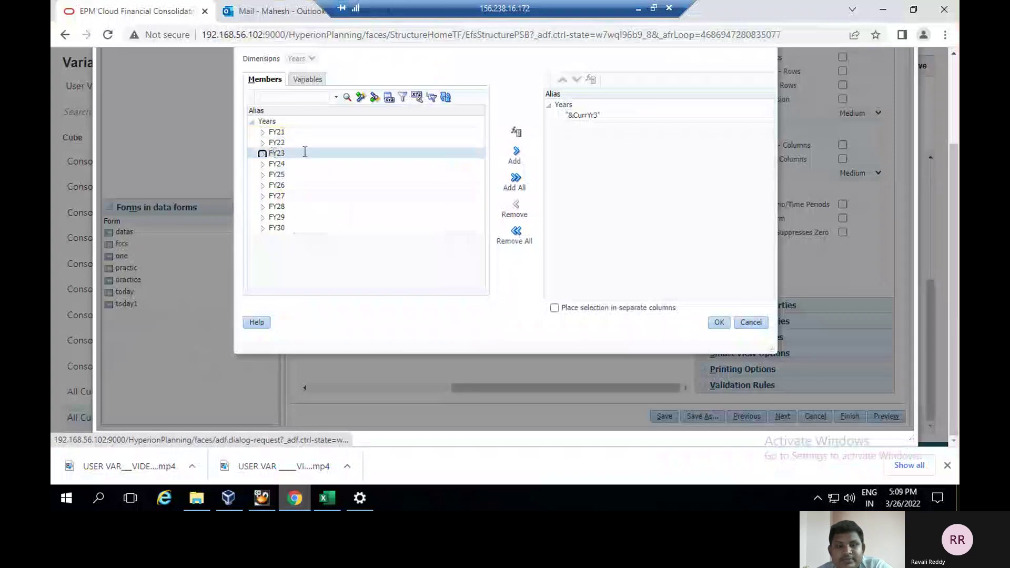
click(515, 153)
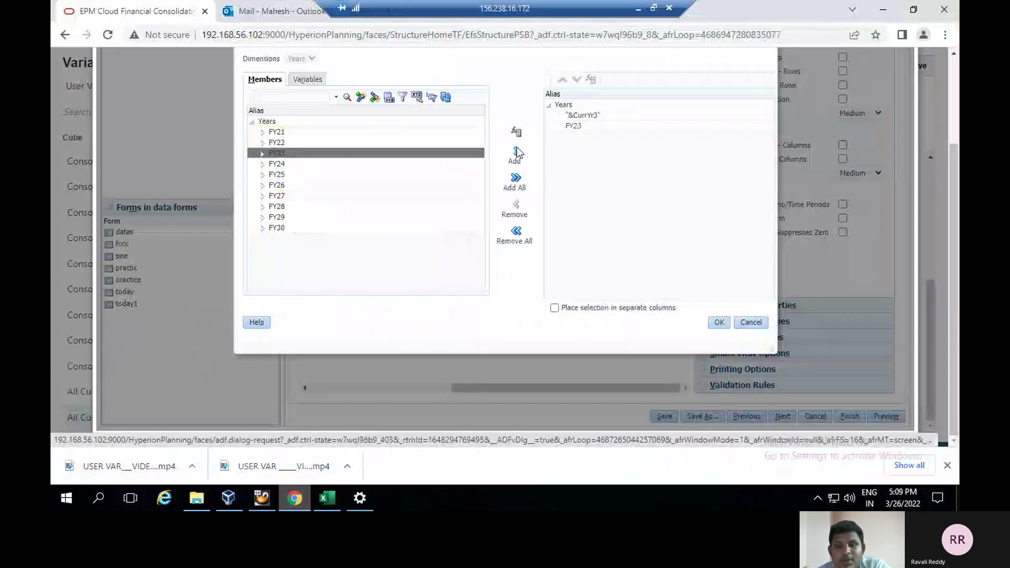
click(595, 115)
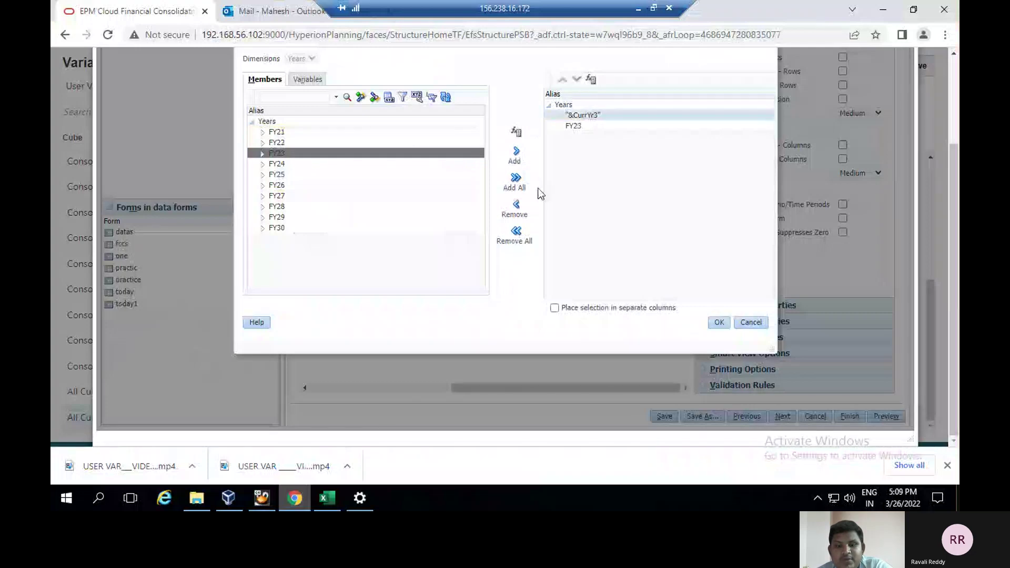
click(510, 214)
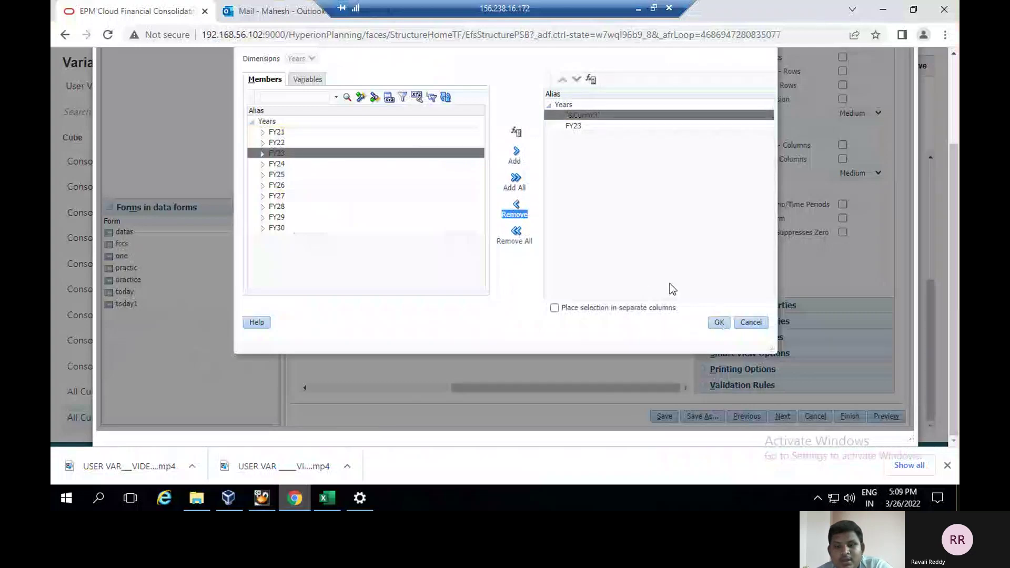
click(517, 208)
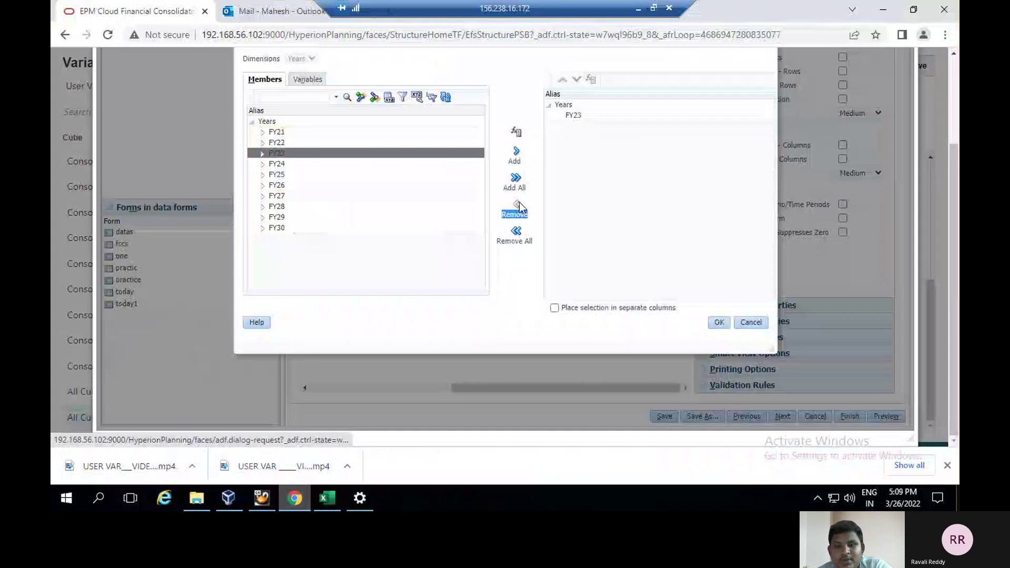
click(720, 321)
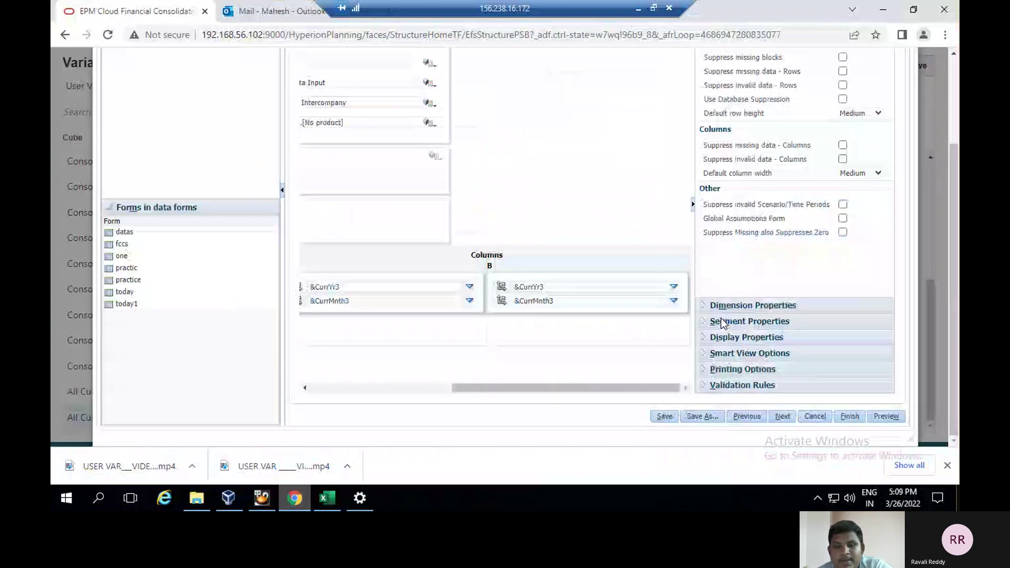
Replace column B's &CurrMnth3 variable with the period member Jun from YearTotal > HY1 > Q2, and save the form
click(674, 301)
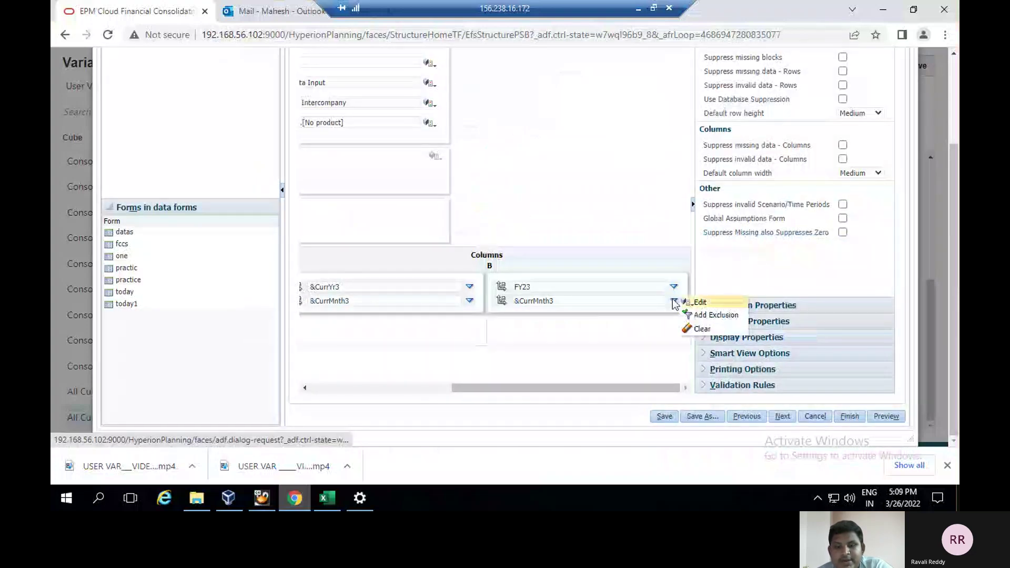
click(697, 301)
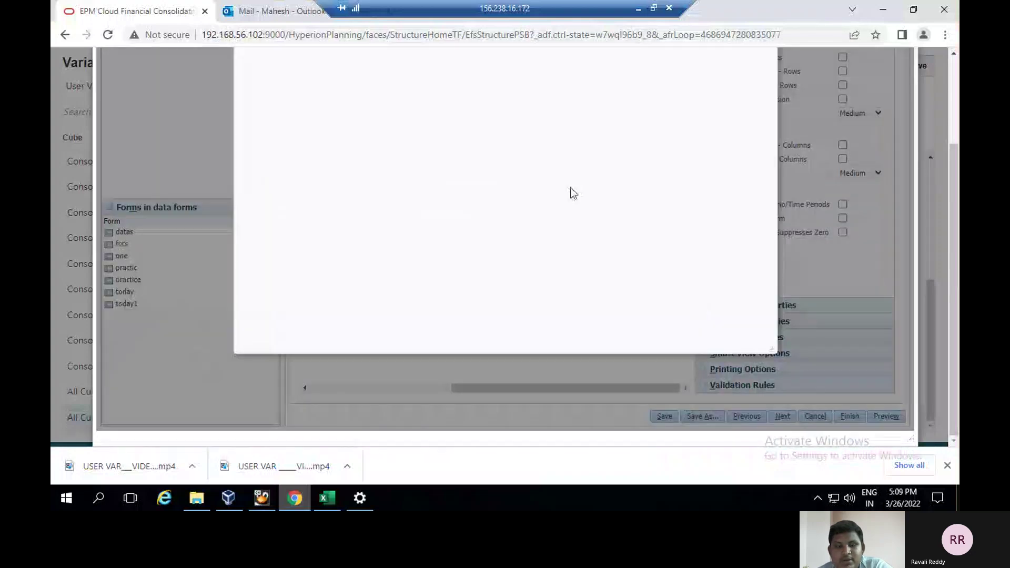
click(574, 114)
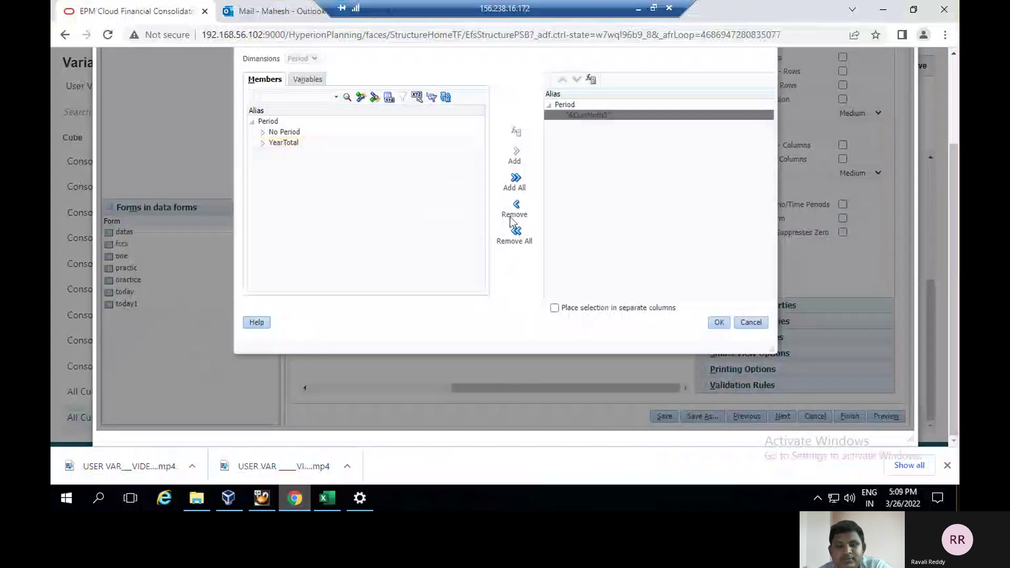
click(515, 207)
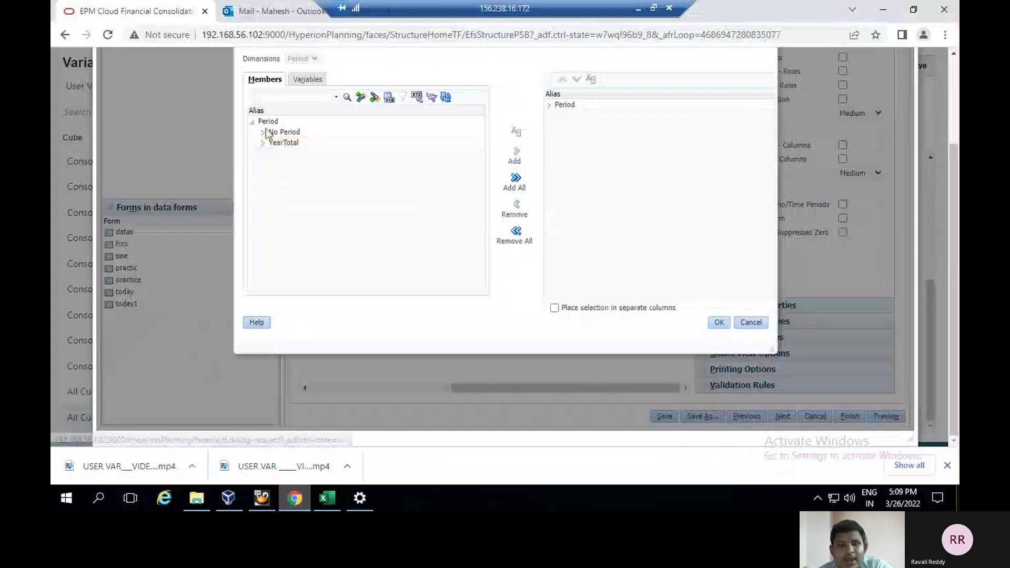
click(262, 142)
click(273, 155)
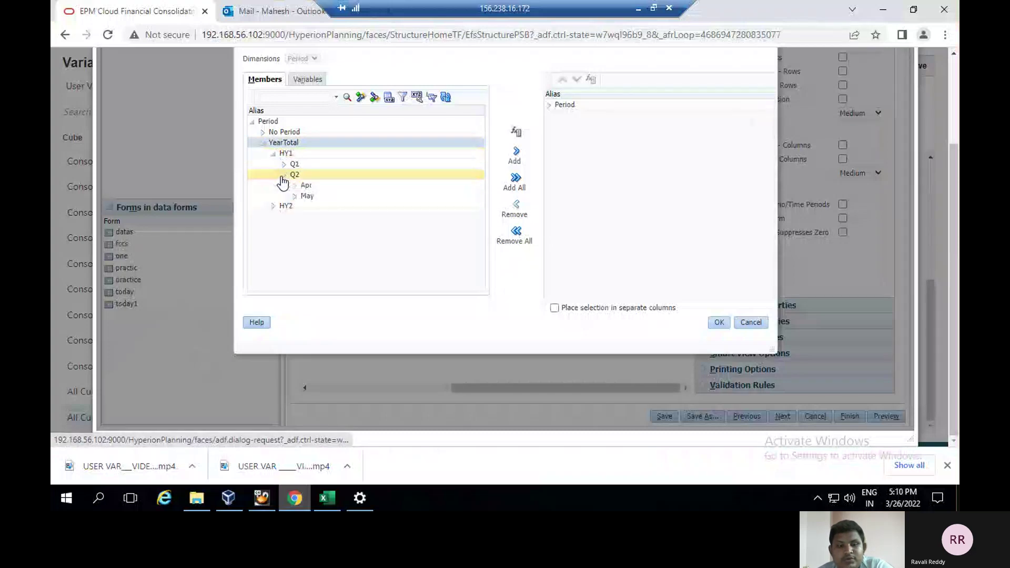
click(283, 175)
click(304, 207)
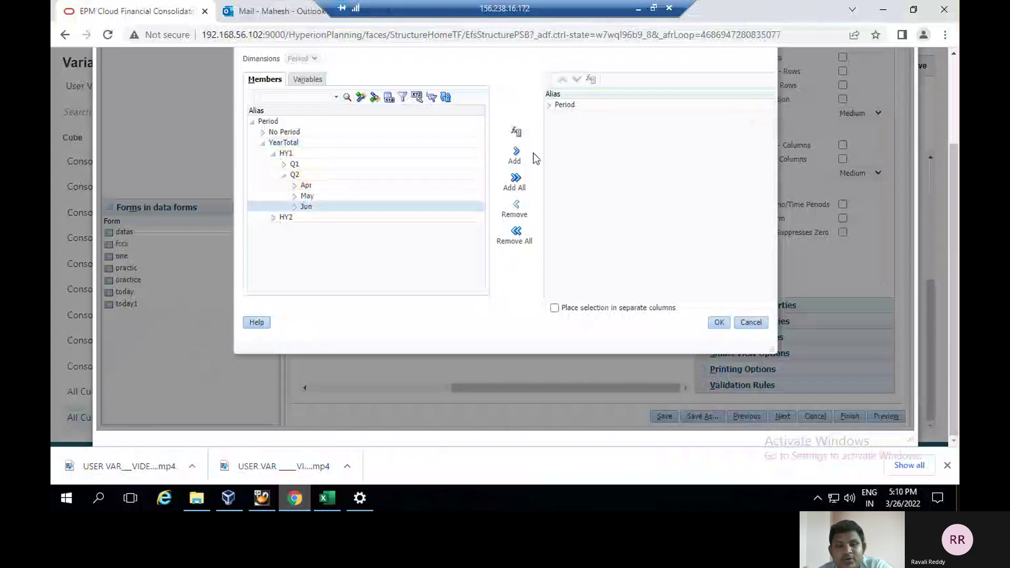
click(518, 154)
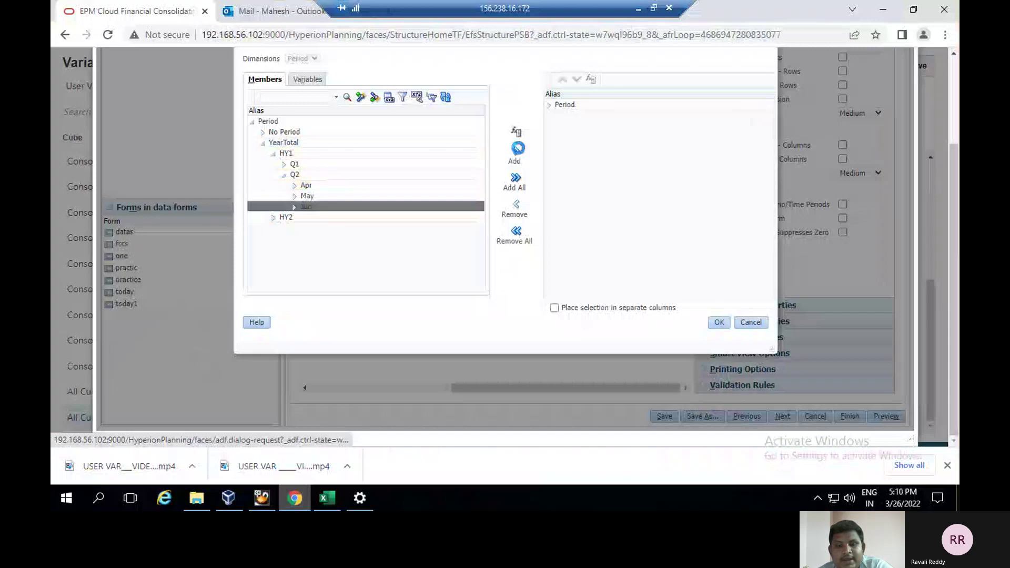
click(720, 322)
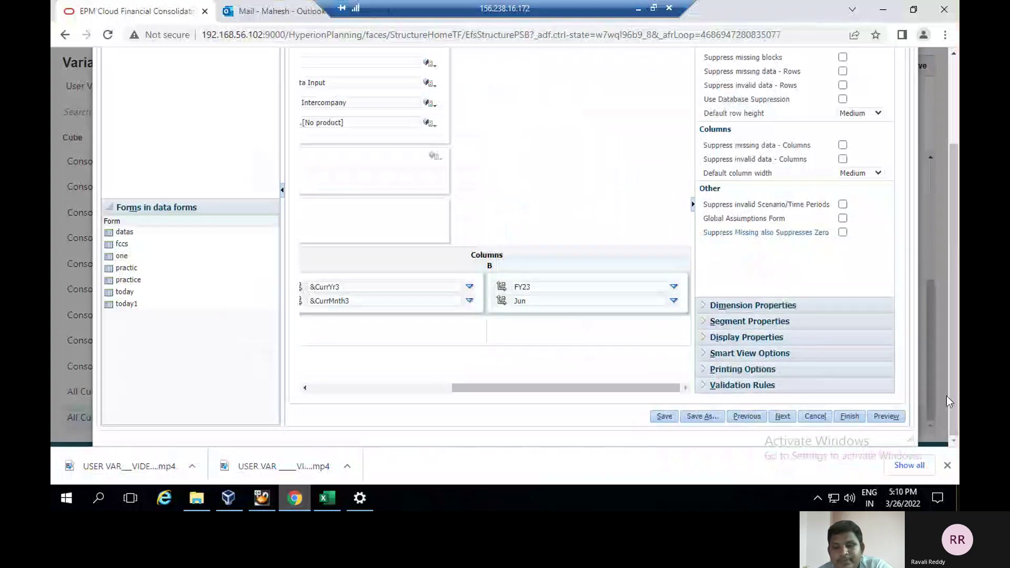
click(664, 417)
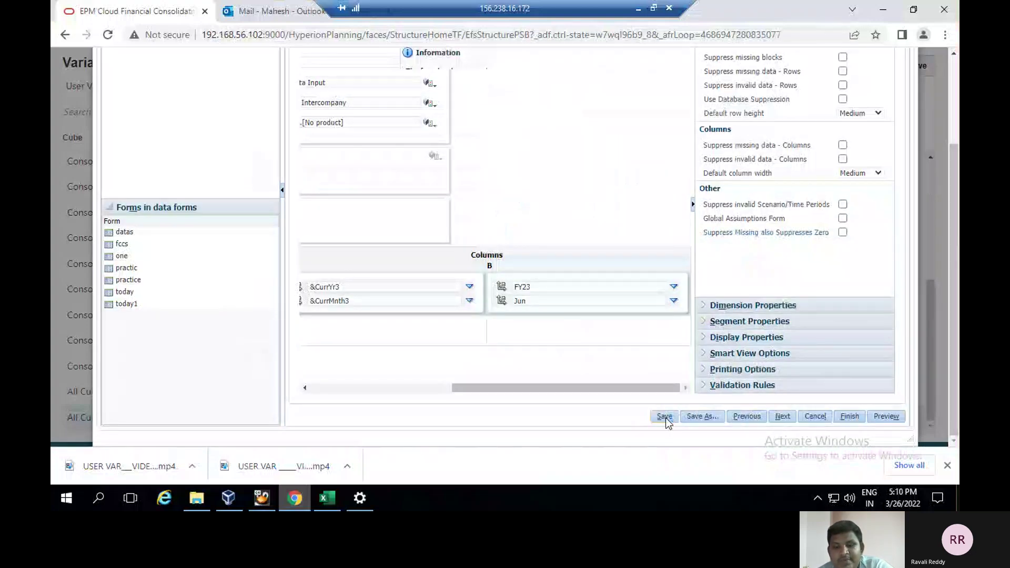
click(589, 90)
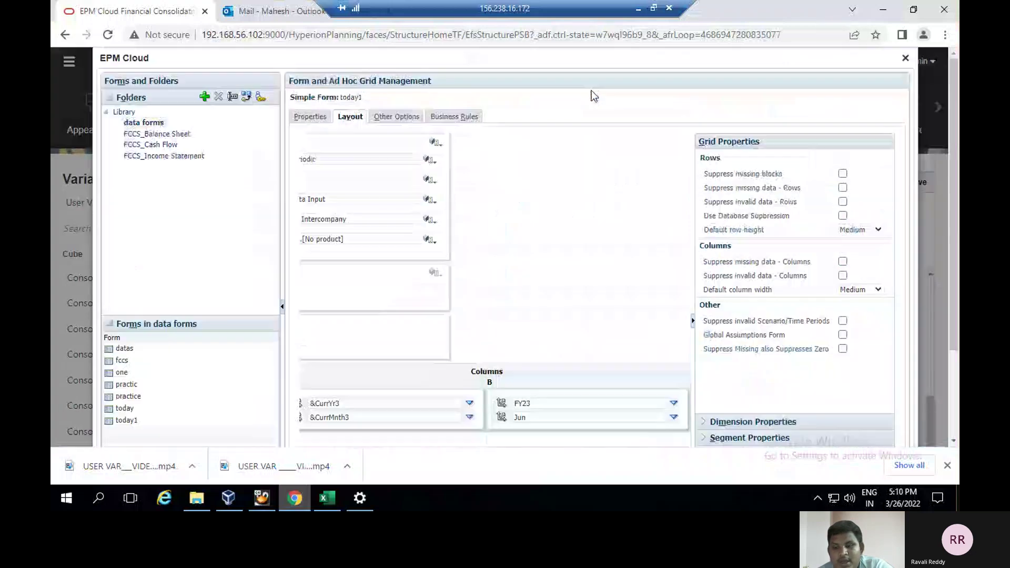
Preview the today1 form to compare the substitution variable column with the hardcoded one, and close the preview
scroll(905, 316, down, 2)
click(901, 417)
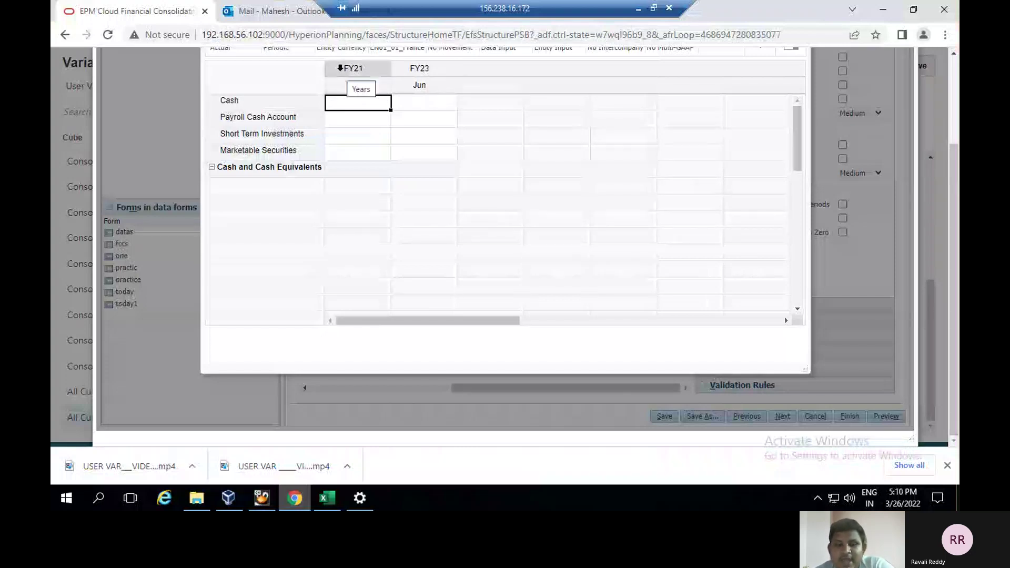
click(357, 103)
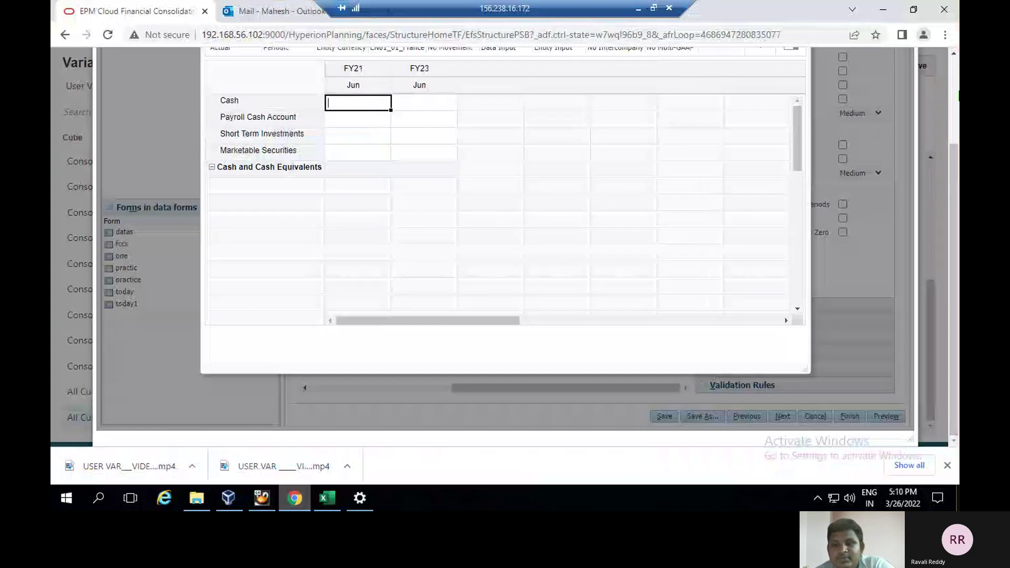
scroll(852, 120, up, 2)
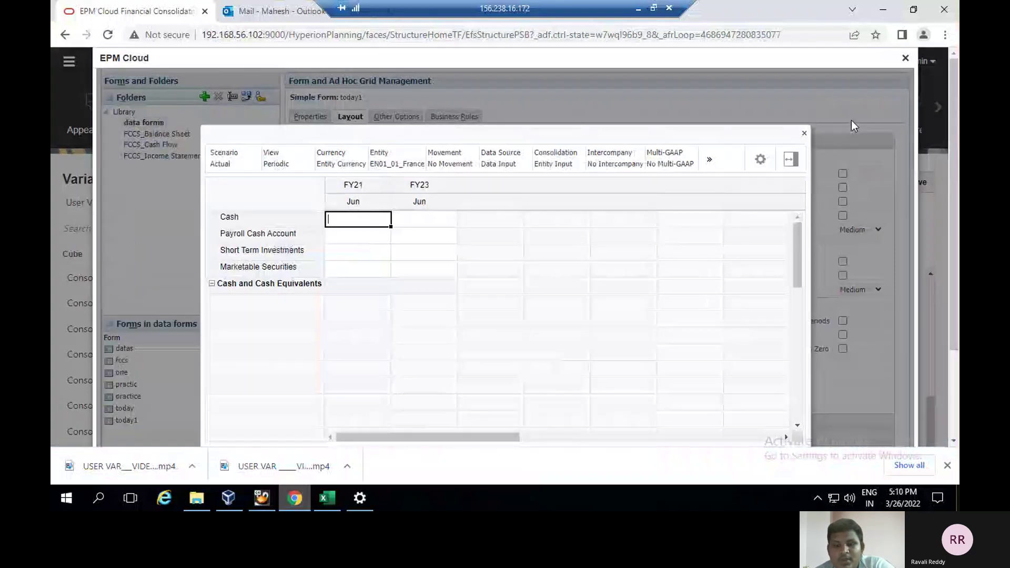
click(801, 134)
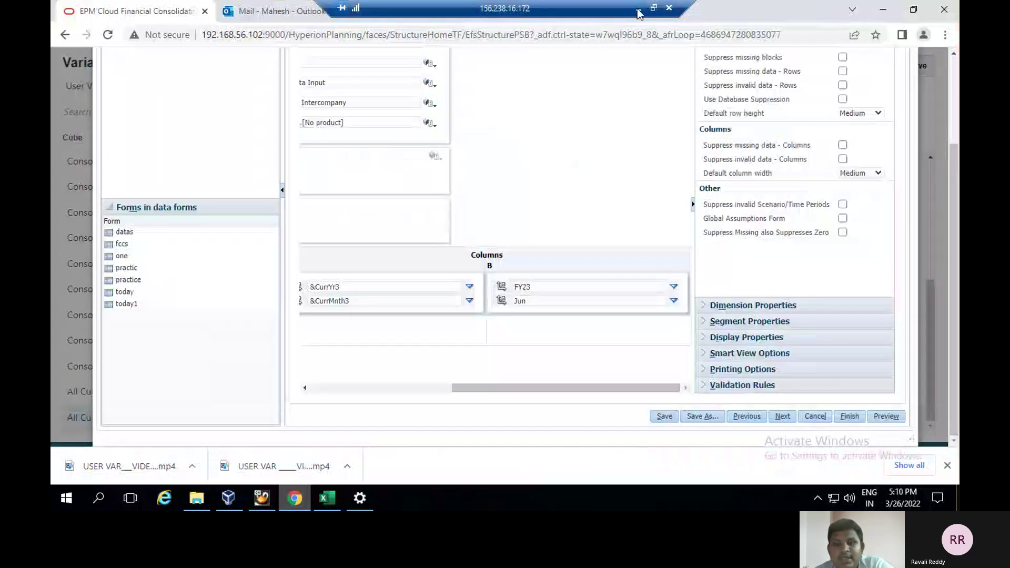
Switch to the PowerPoint slide, read the instruction on previewing with the variable changed from June to July, and return to the remote session
click(635, 9)
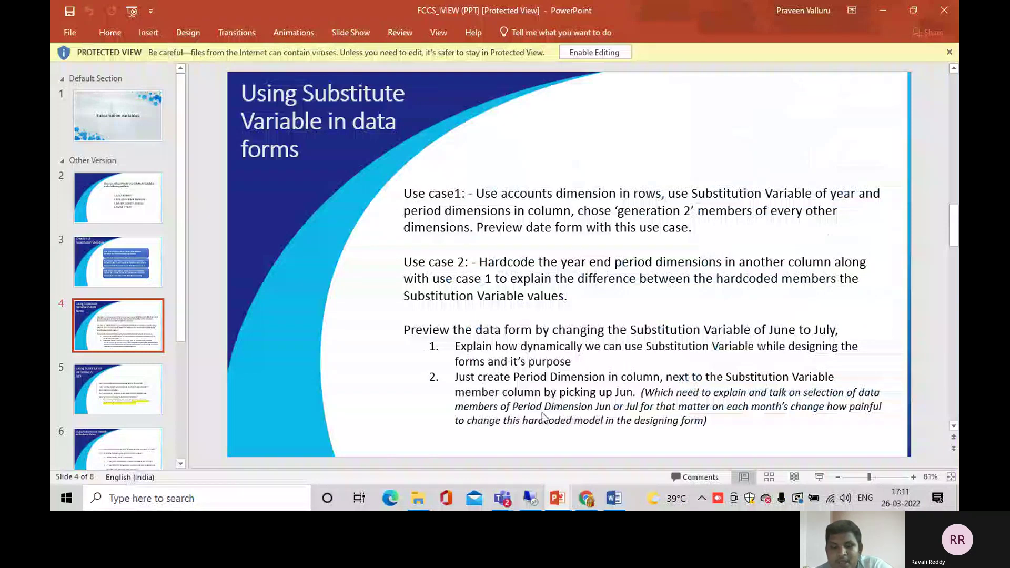
click(530, 499)
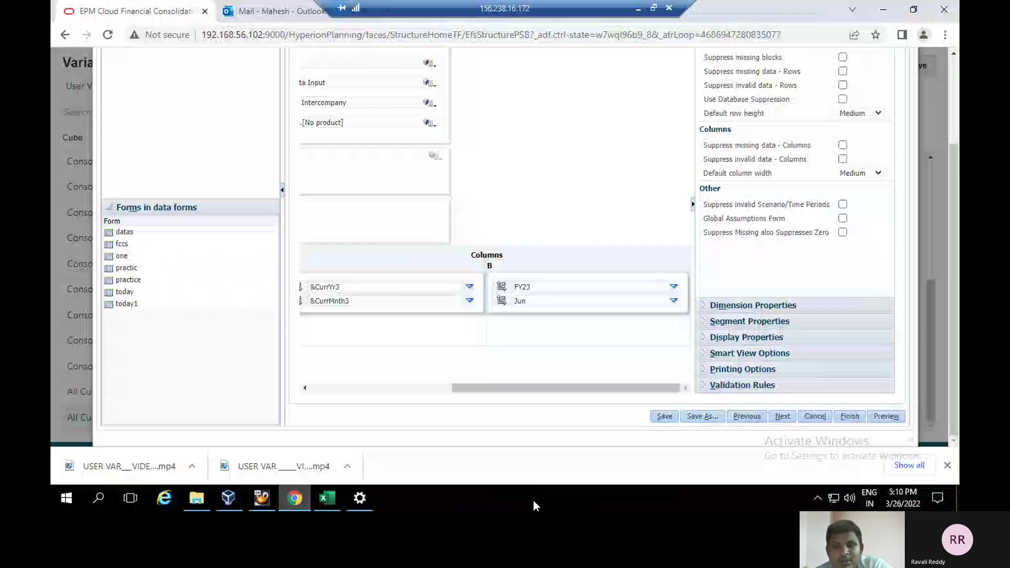
Close form management, return to the home page and reopen the Variables page
scroll(955, 103, up, 3)
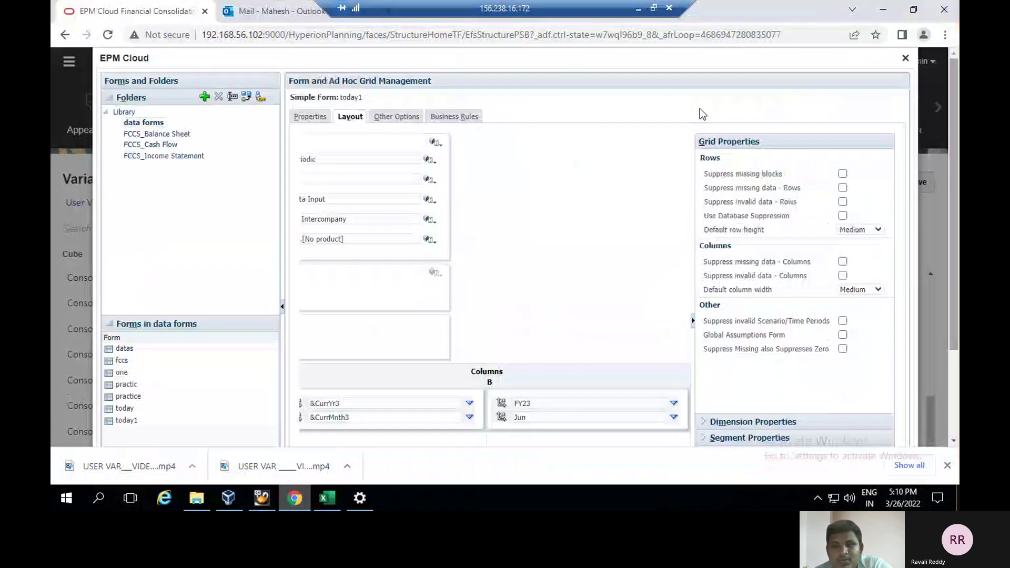
click(901, 49)
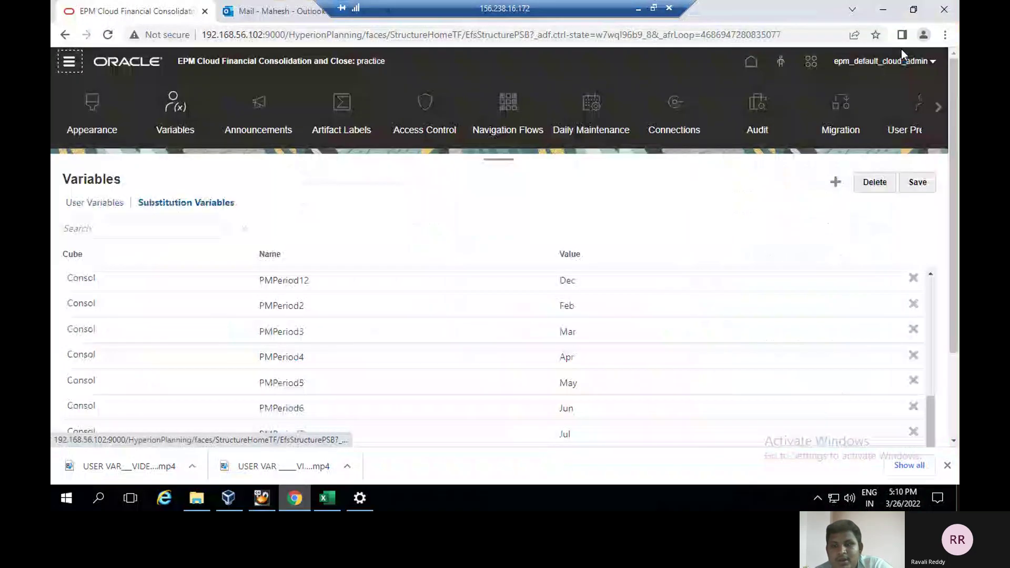
click(749, 61)
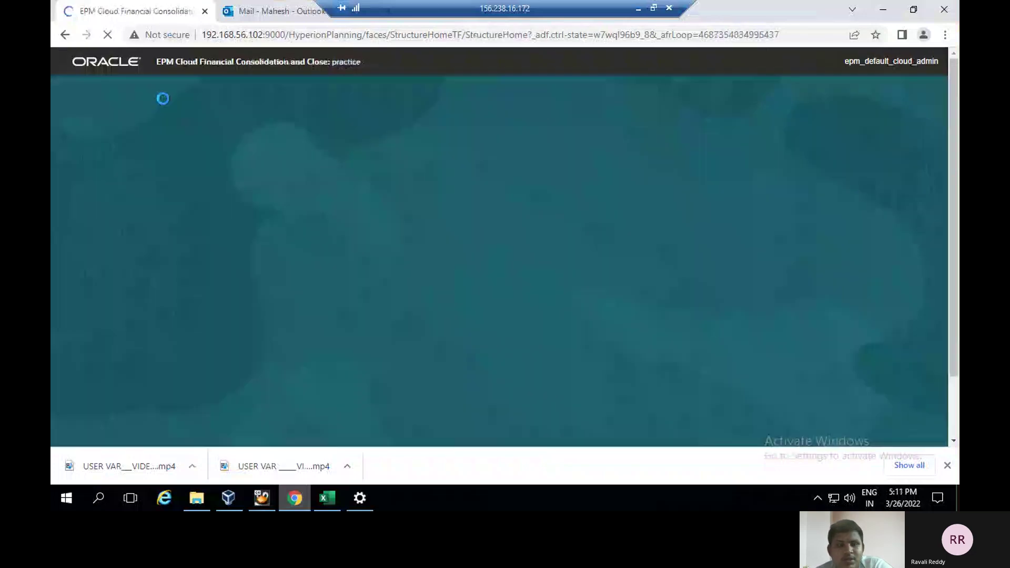
click(70, 65)
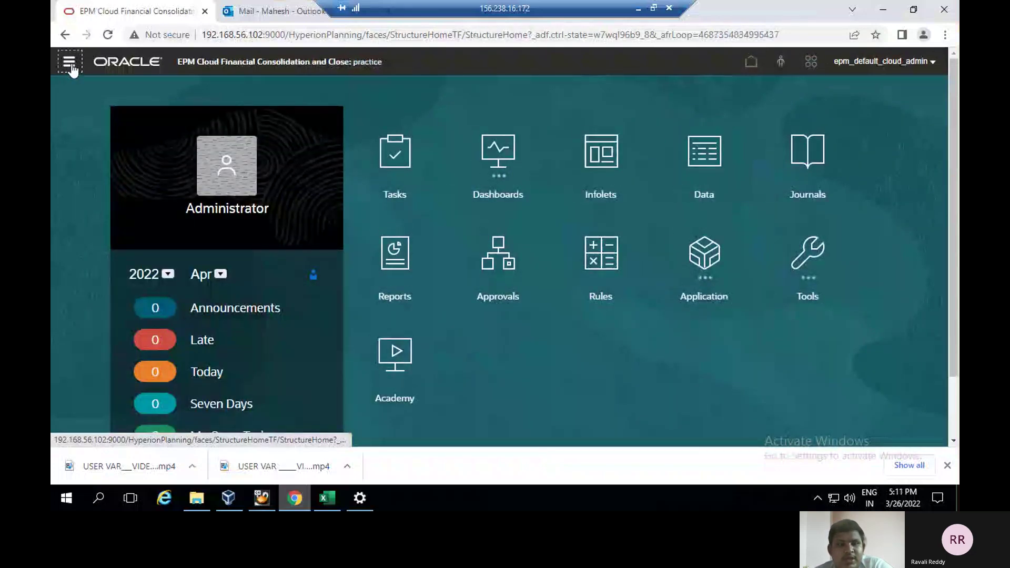
click(447, 179)
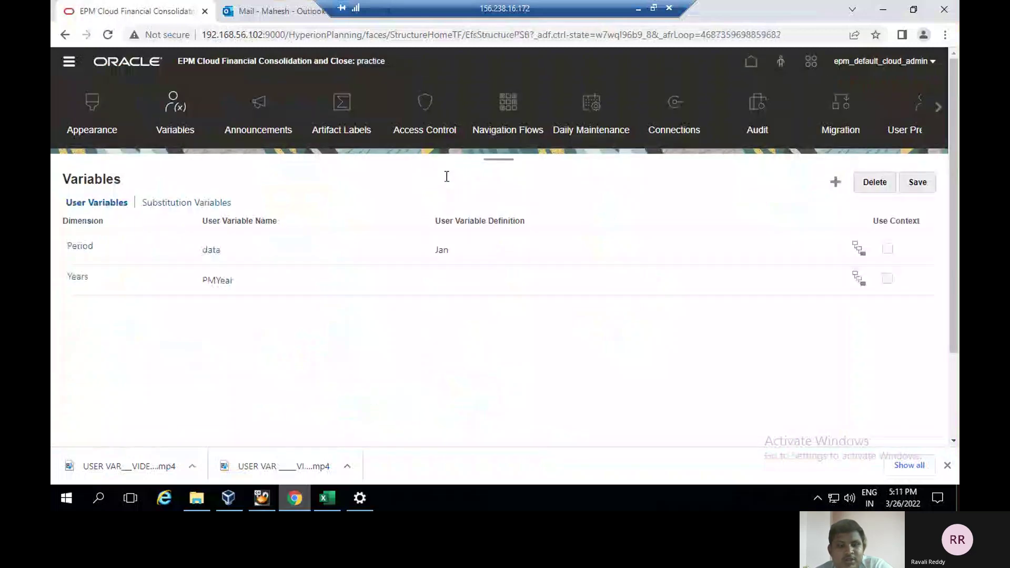
Set the substitution variables CurrMnth3 to Jul and CurrYr3 to FY22, and save the changes
click(199, 205)
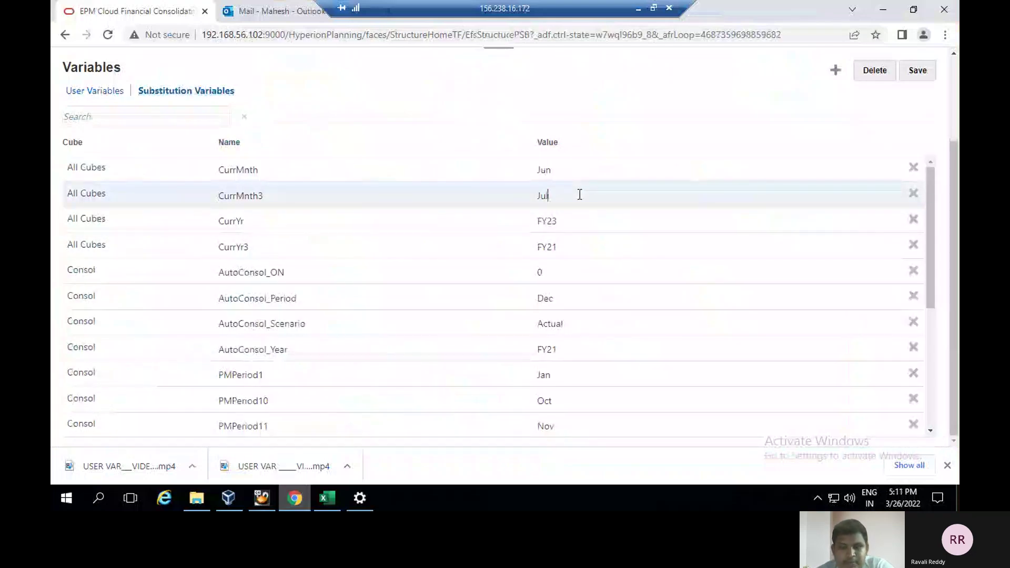
click(565, 225)
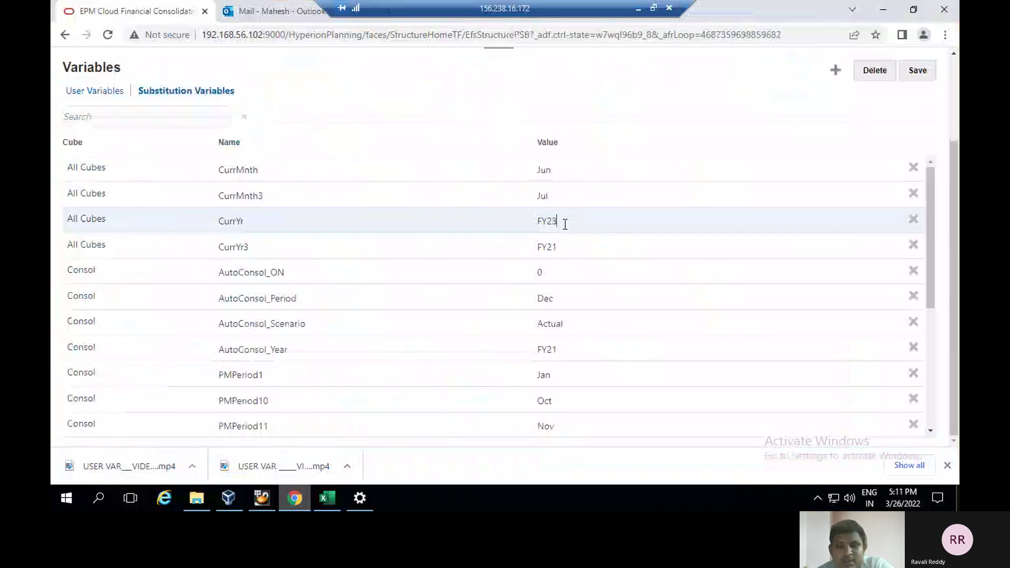
click(562, 247)
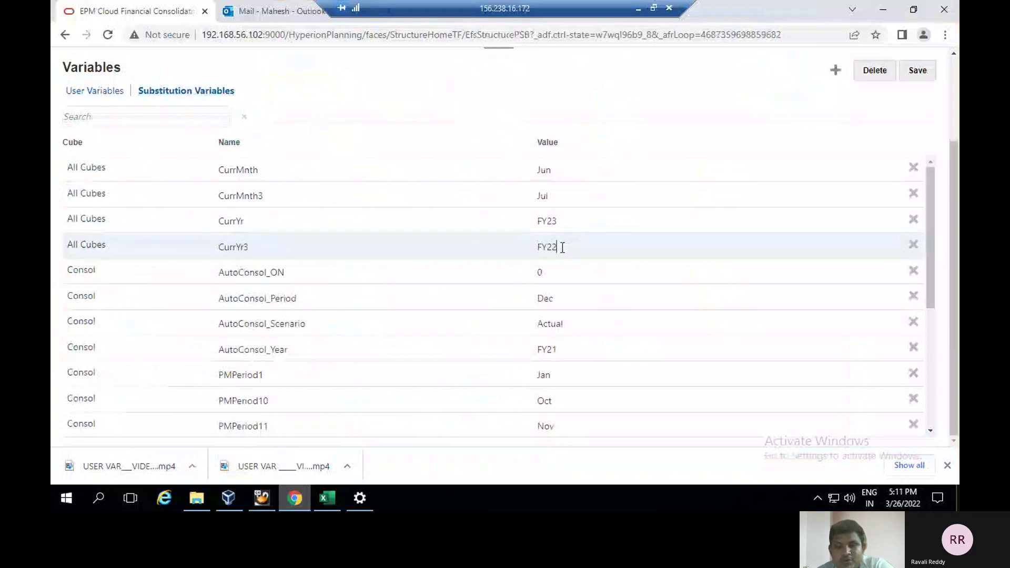
click(912, 69)
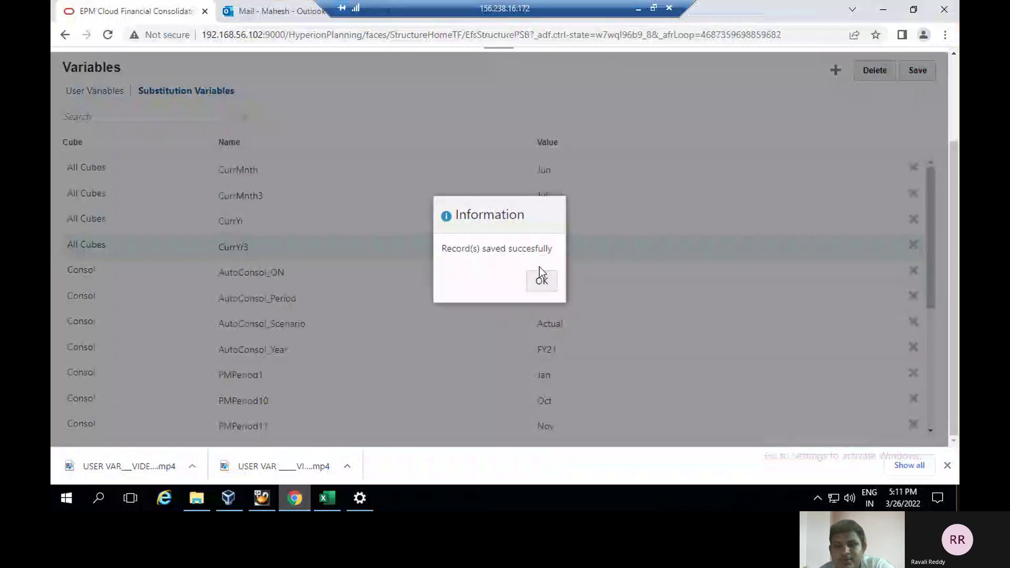
click(532, 287)
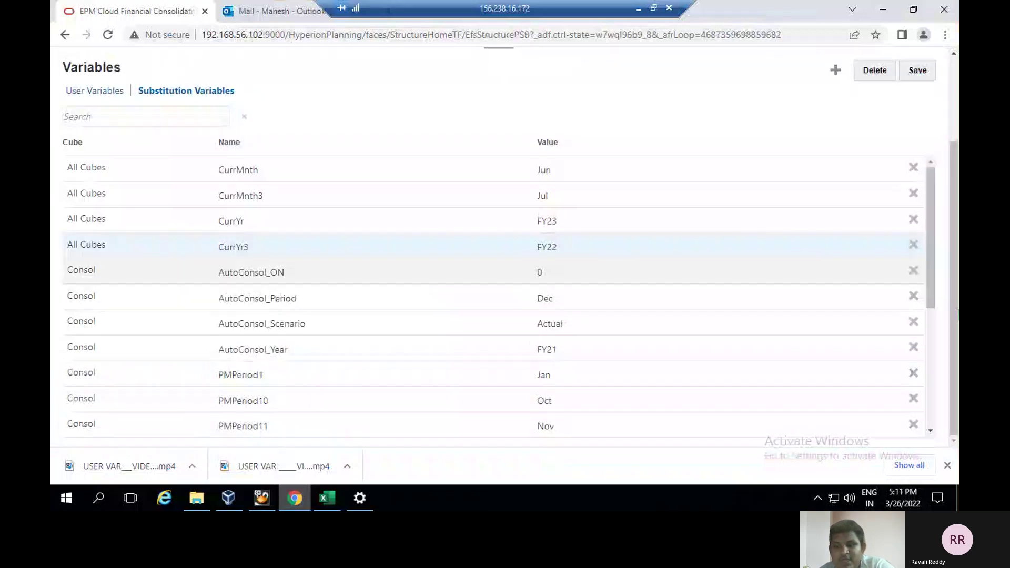
Return to the home page, open form management and open the layout of the today1 form from the data forms folder
scroll(896, 61, up, 3)
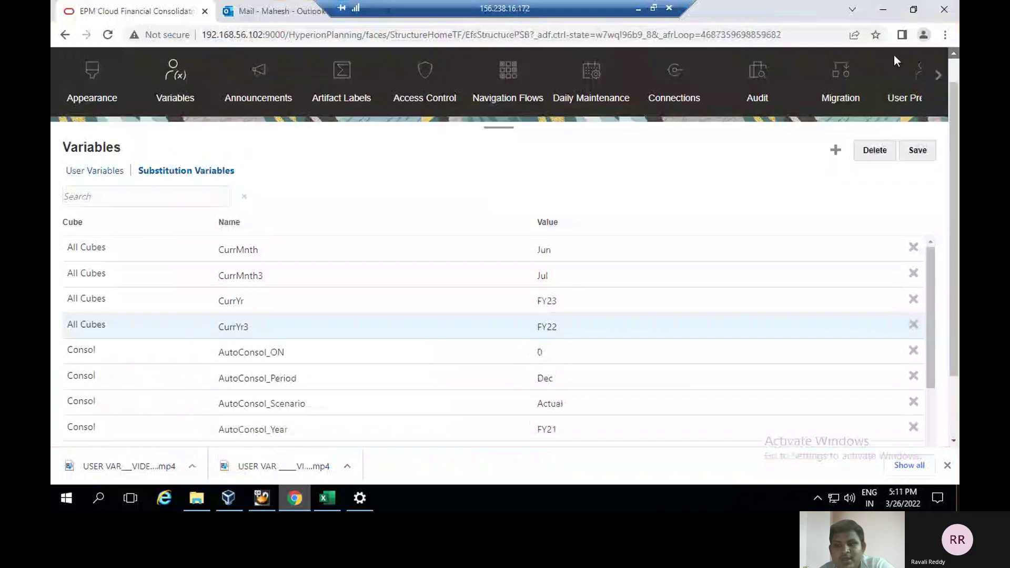
scroll(954, 74, up, 1)
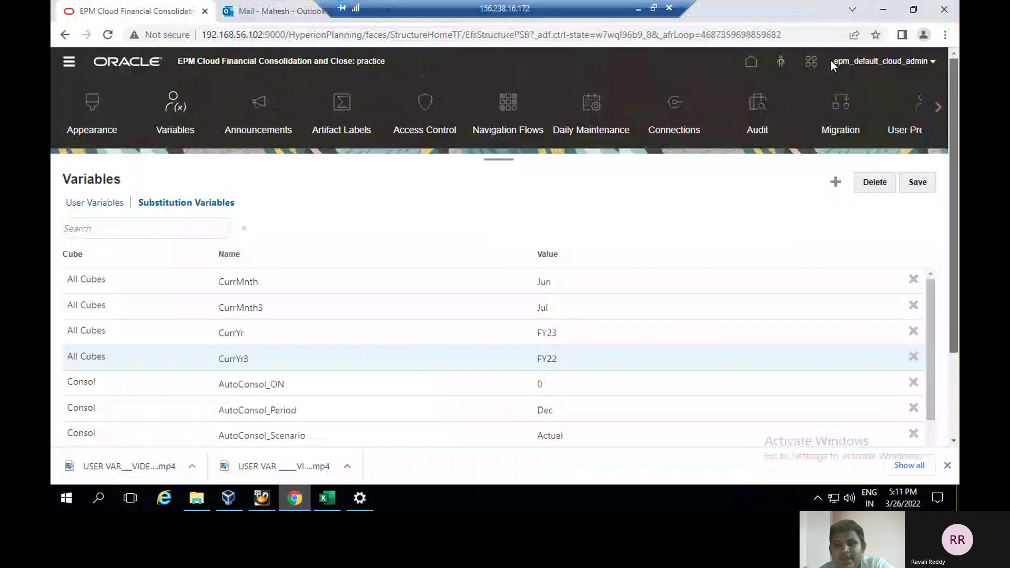
click(750, 61)
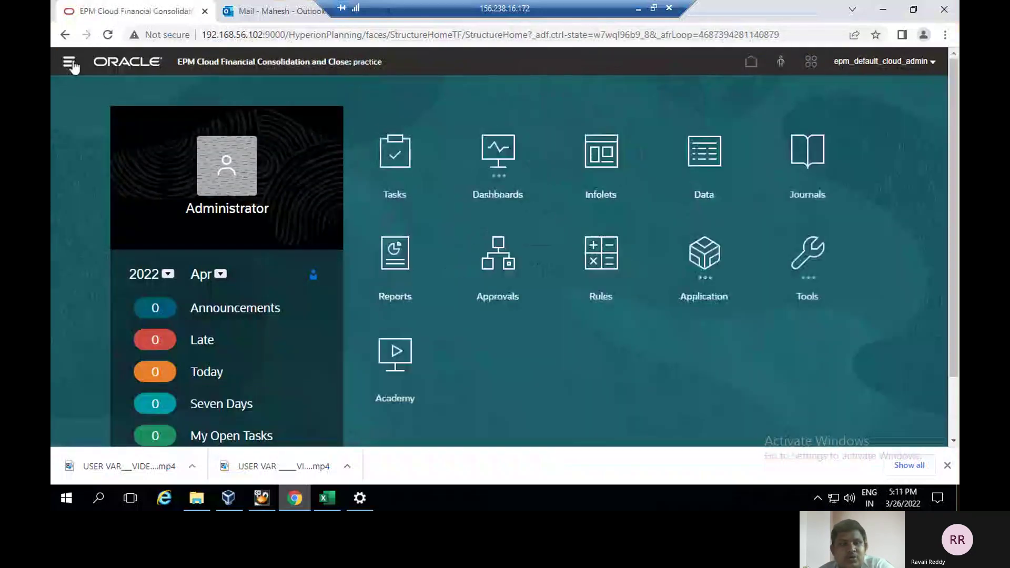
click(72, 63)
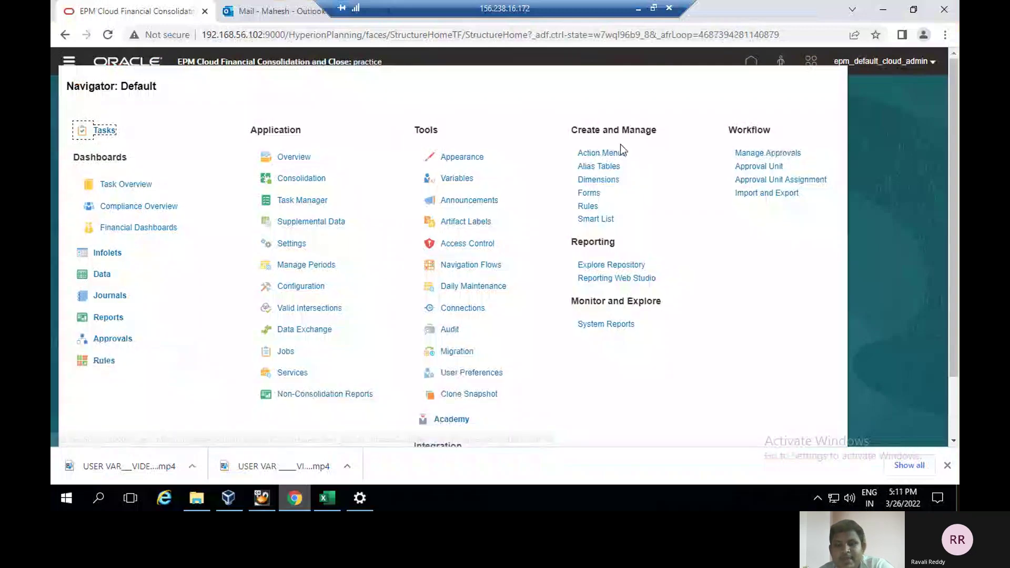
click(592, 194)
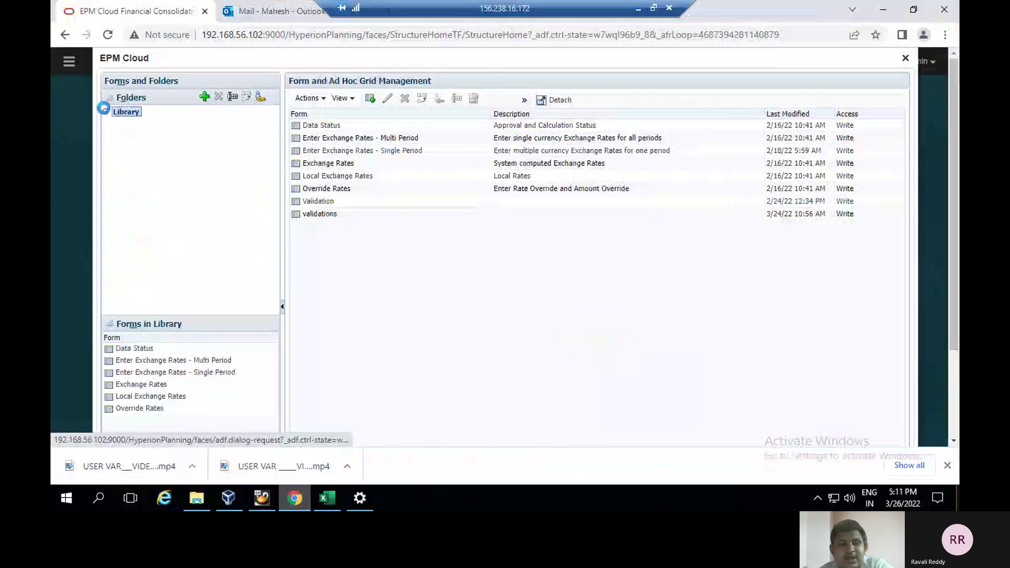
click(107, 112)
click(147, 123)
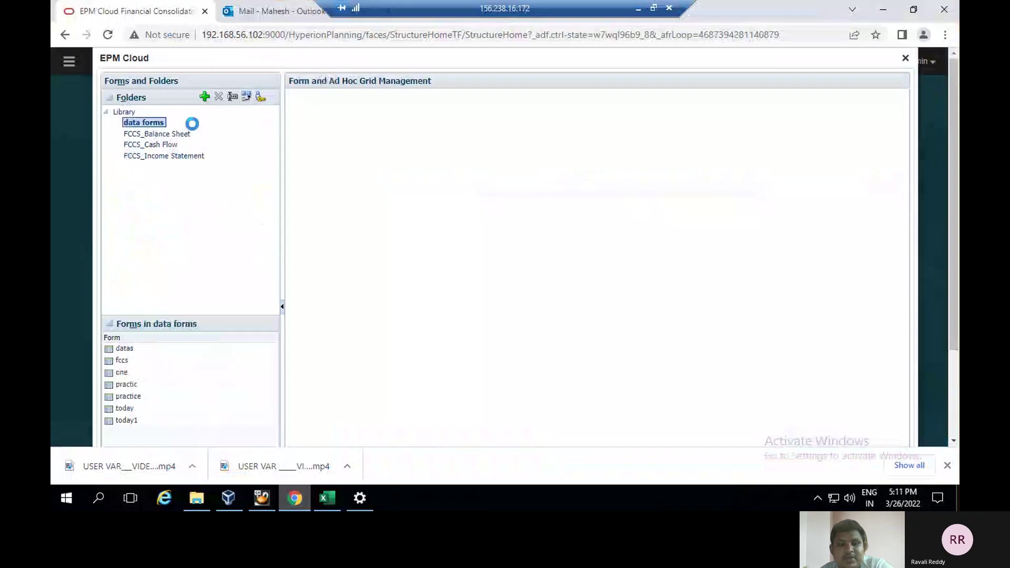
click(326, 202)
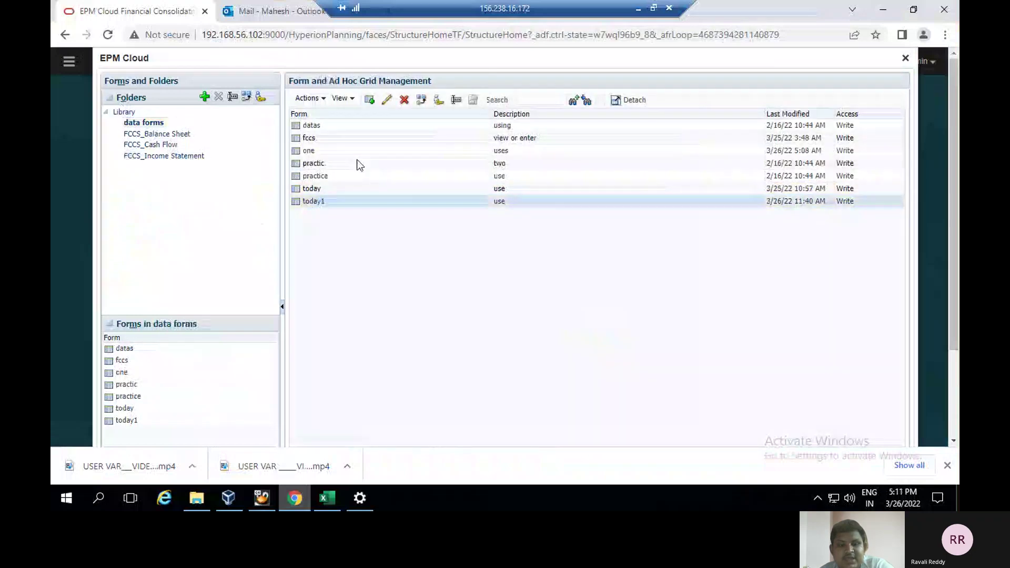
click(386, 103)
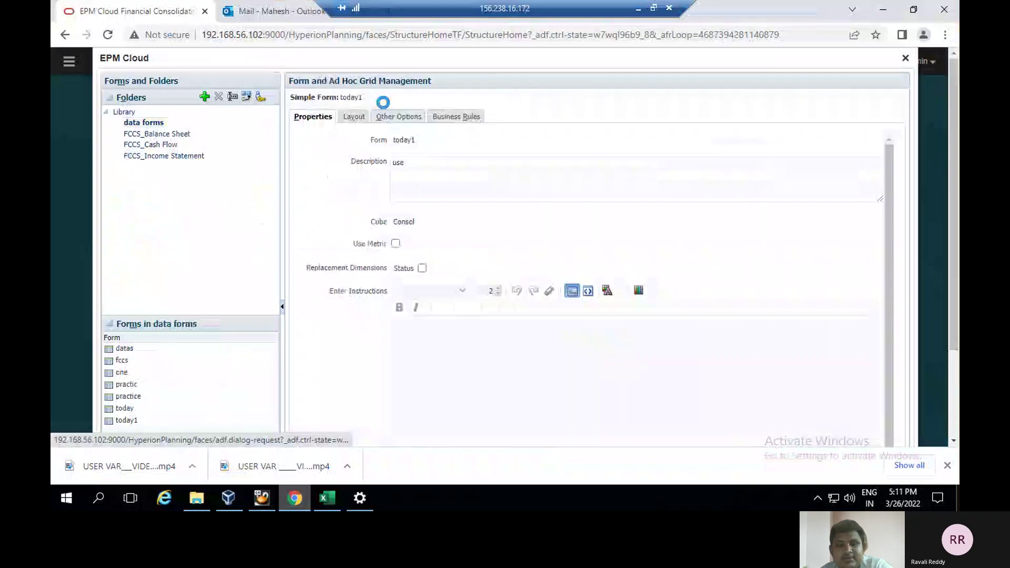
click(355, 122)
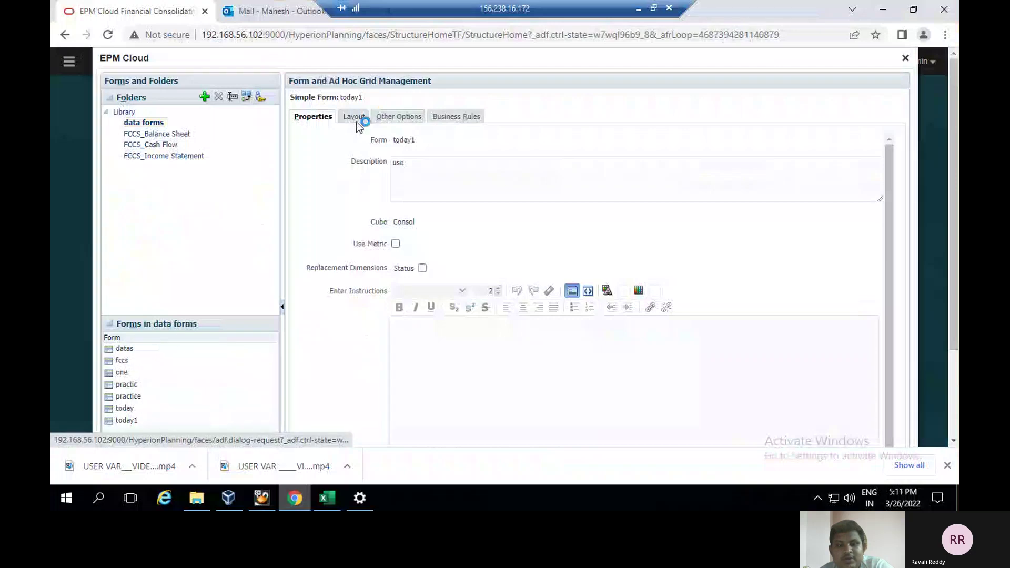
Preview the today1 form to compare the substitution variable column with the hardcoded FY23/Jun column, and close the preview and form management
scroll(955, 421, down, 3)
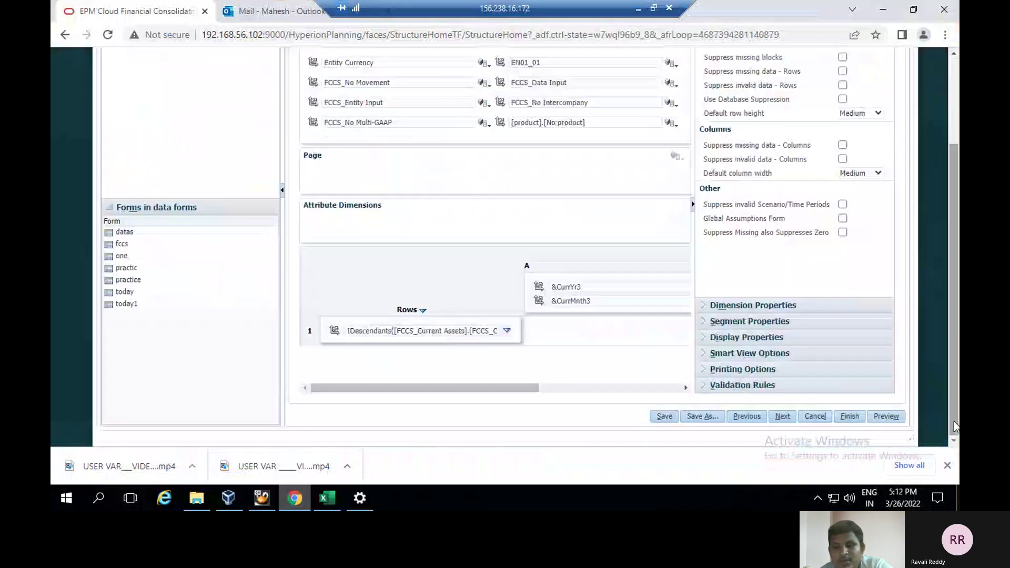
click(685, 388)
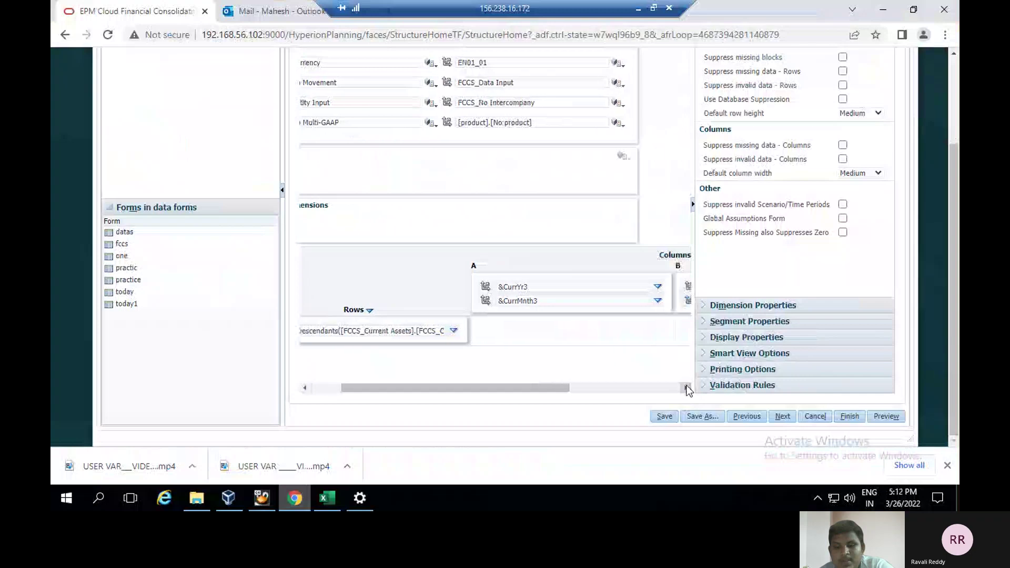
click(893, 416)
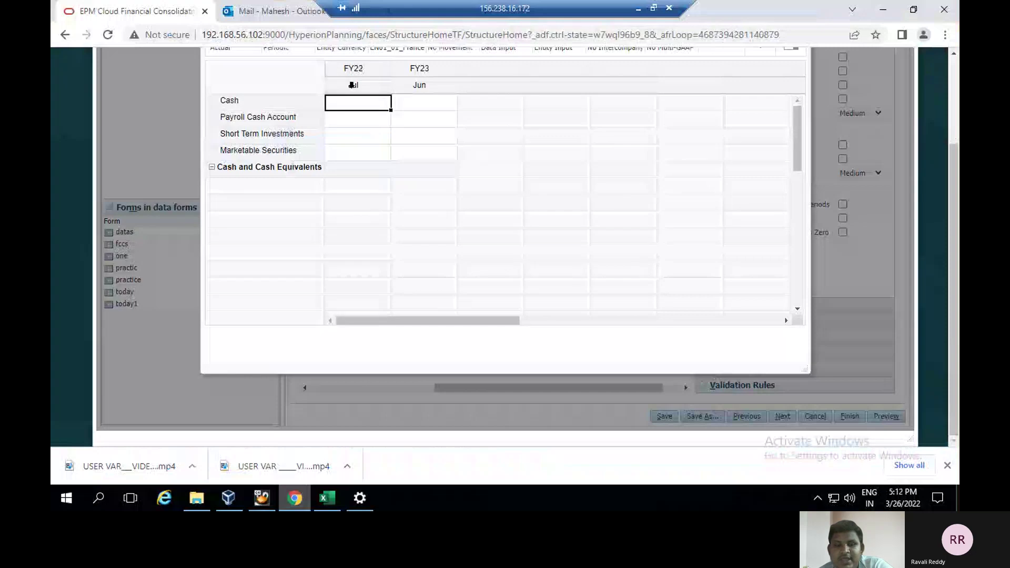
scroll(510, 224, up, 3)
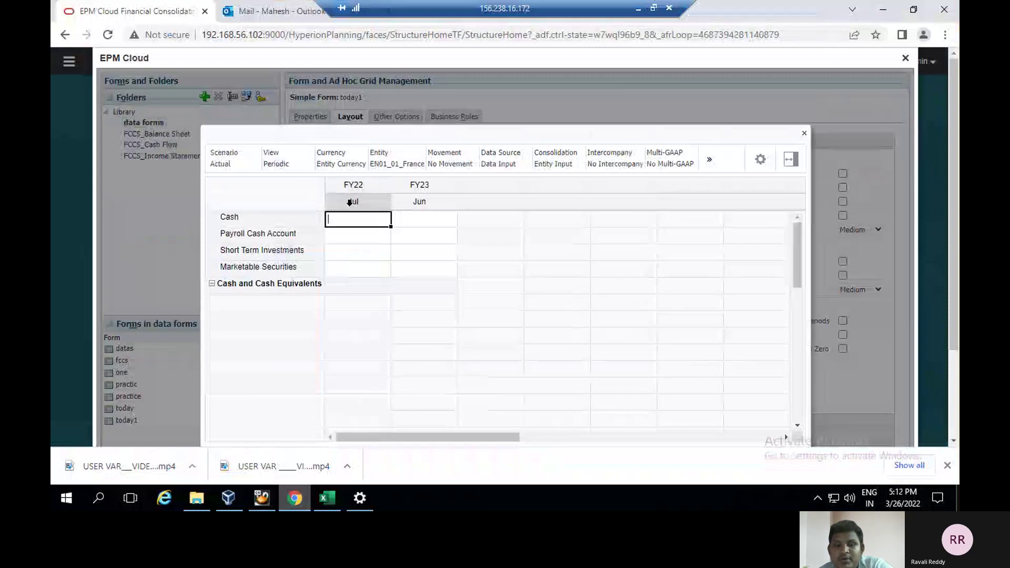
click(804, 133)
scroll(892, 84, down, 2)
scroll(911, 60, up, 2)
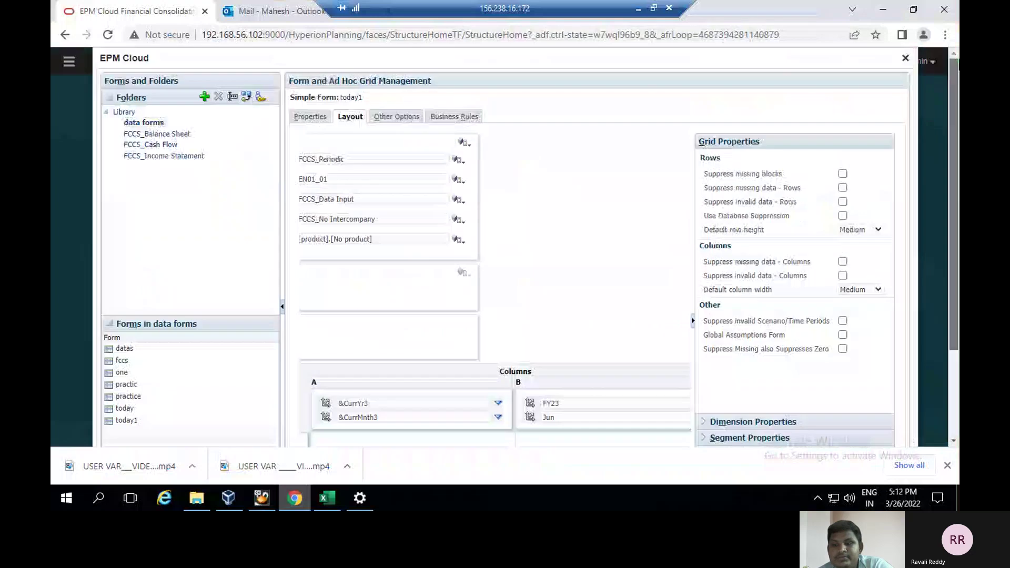
click(906, 58)
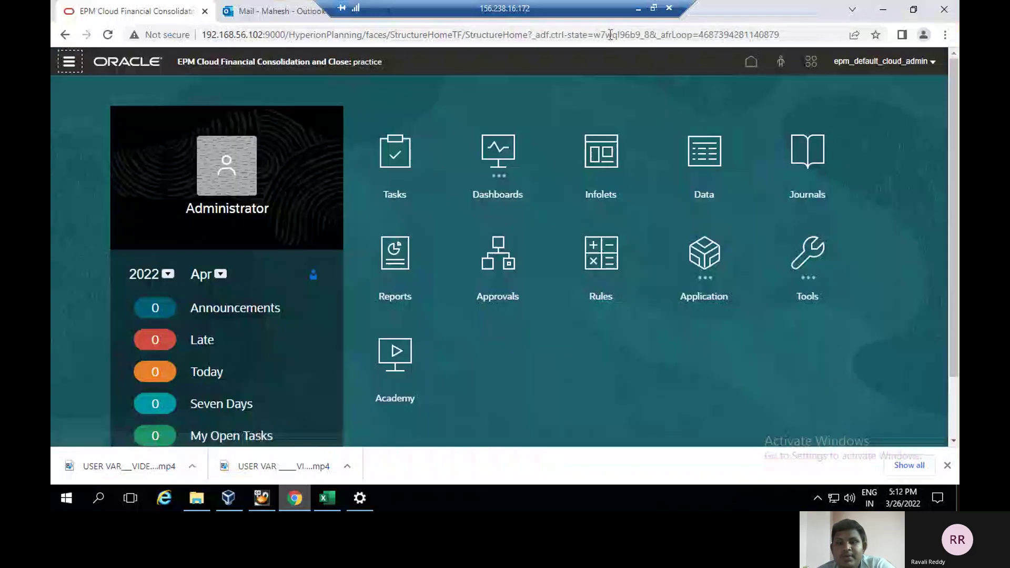
Switch to PowerPoint, read the slide on using substitution variables in RTP, and return to the remote session
click(637, 9)
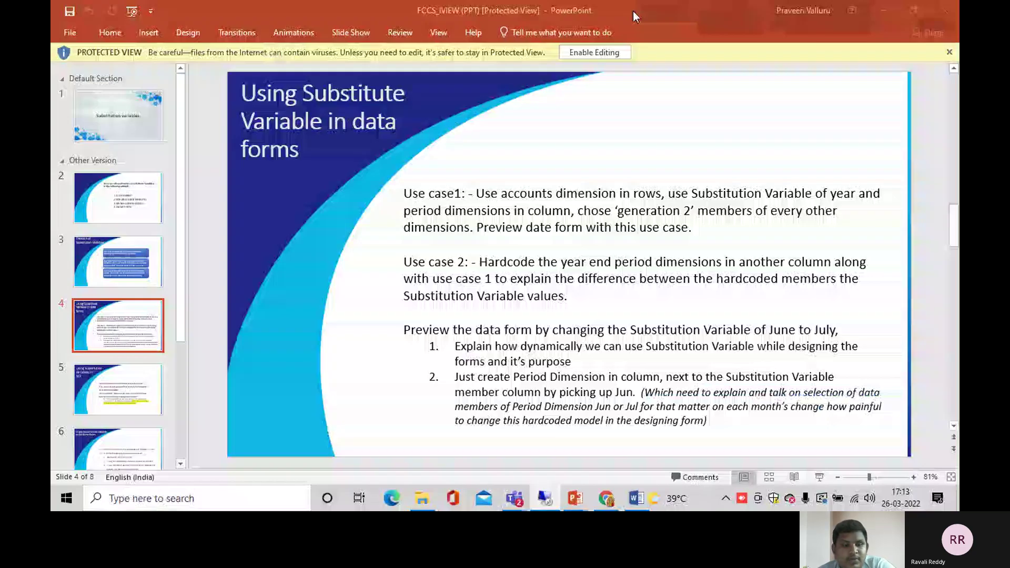
click(102, 374)
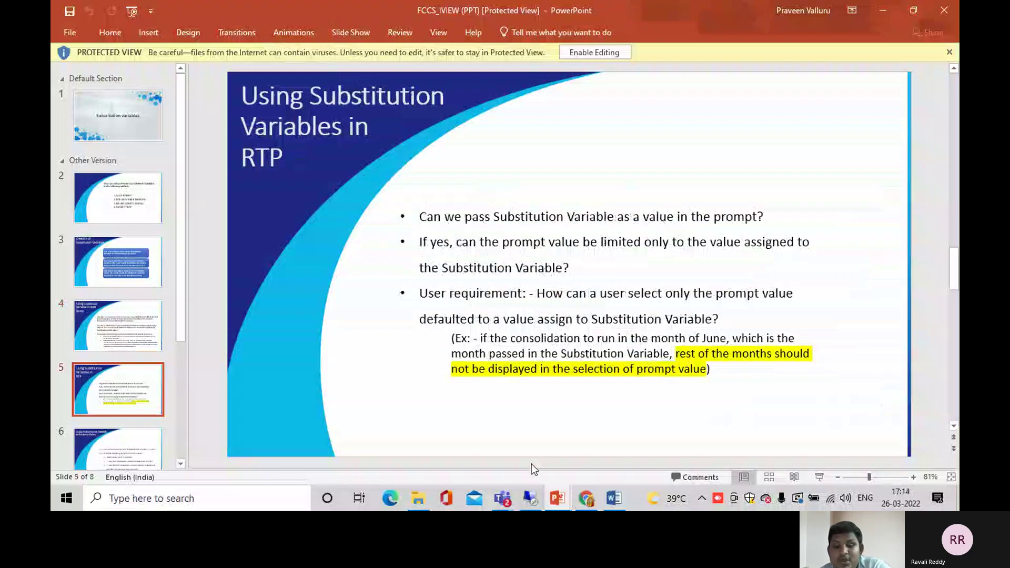
click(530, 499)
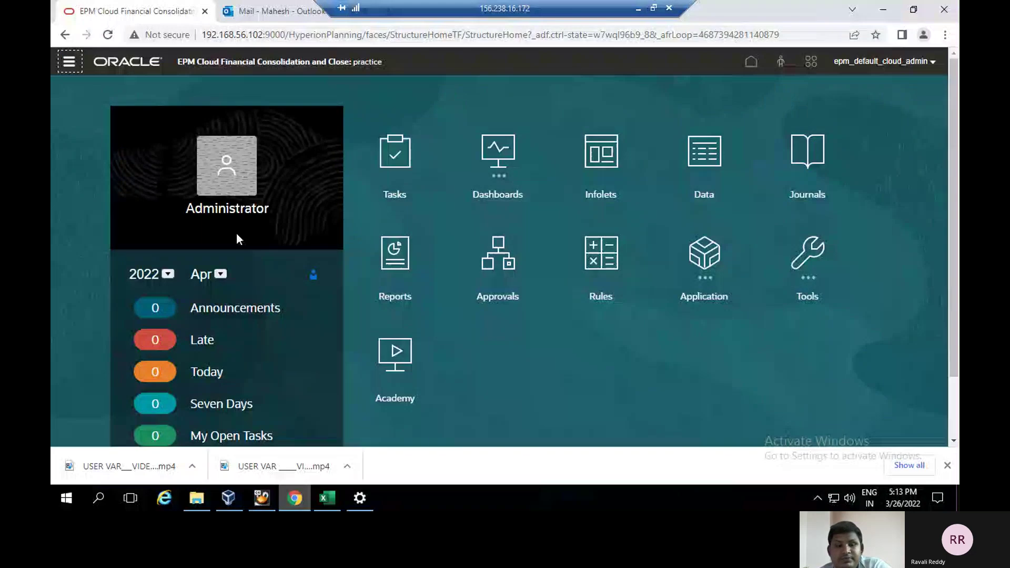
Open the rules in Calculation Manager, expand EPM Cloud and launch the Variable Designer
click(68, 63)
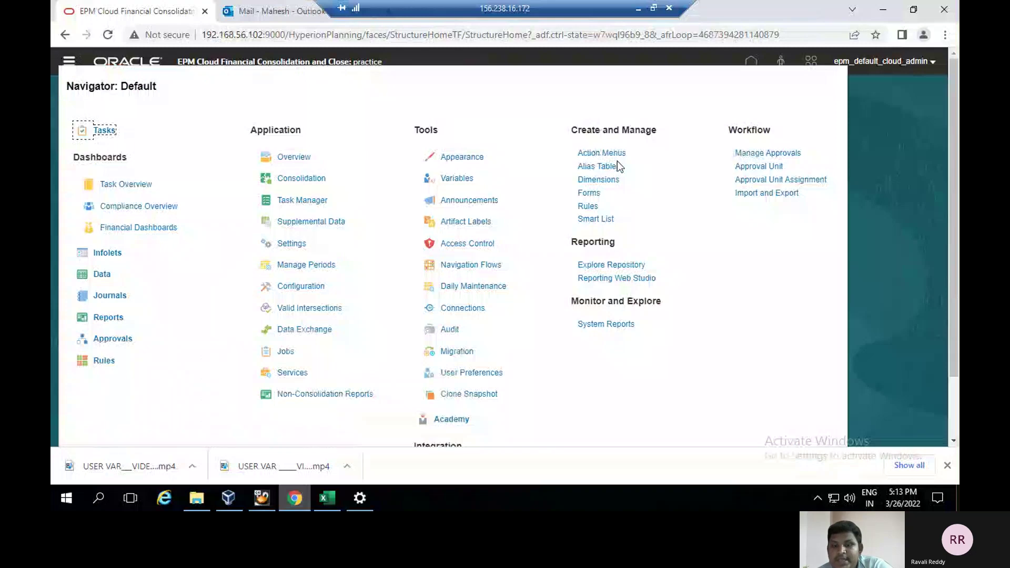
click(593, 206)
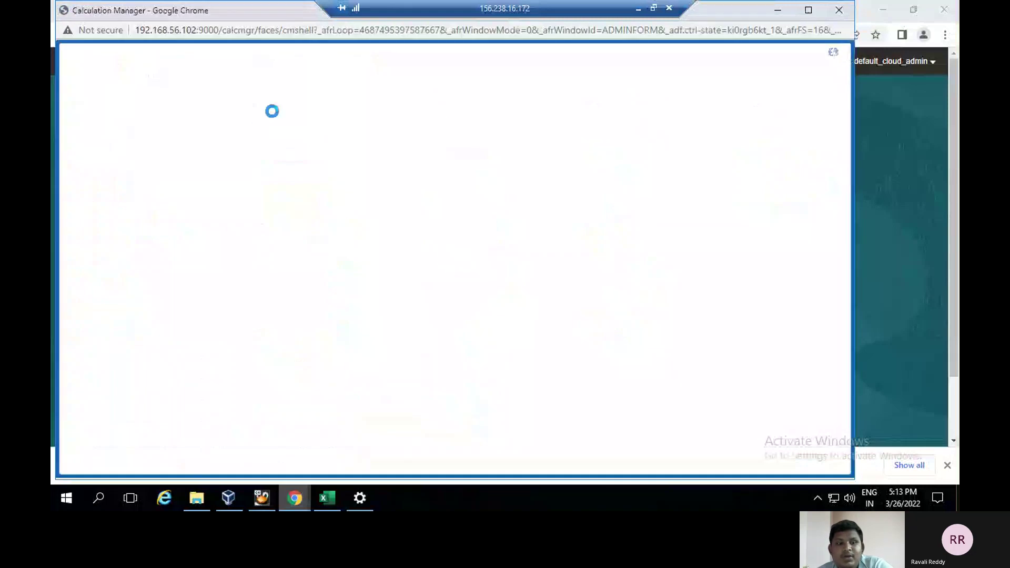
click(100, 96)
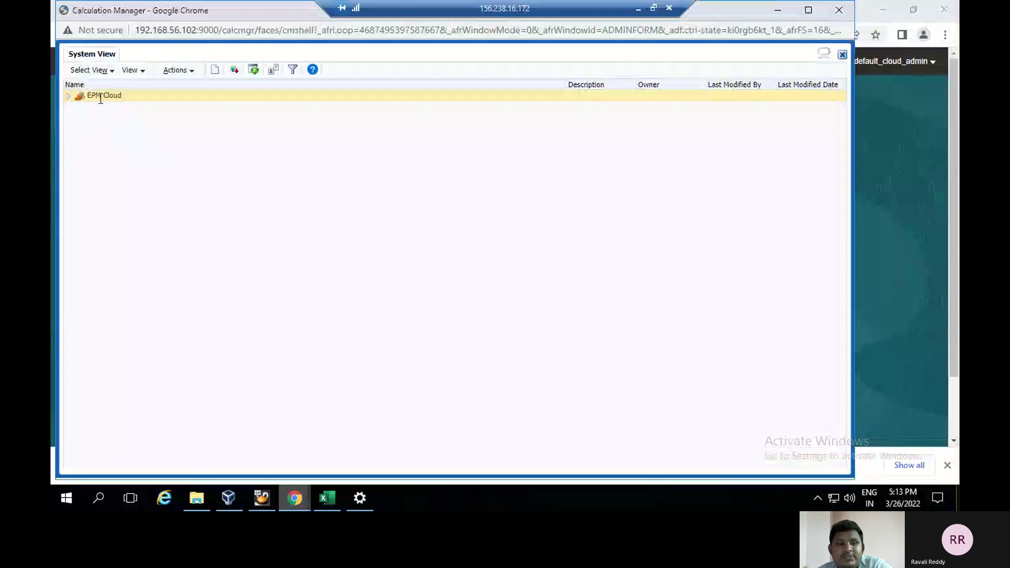
click(70, 99)
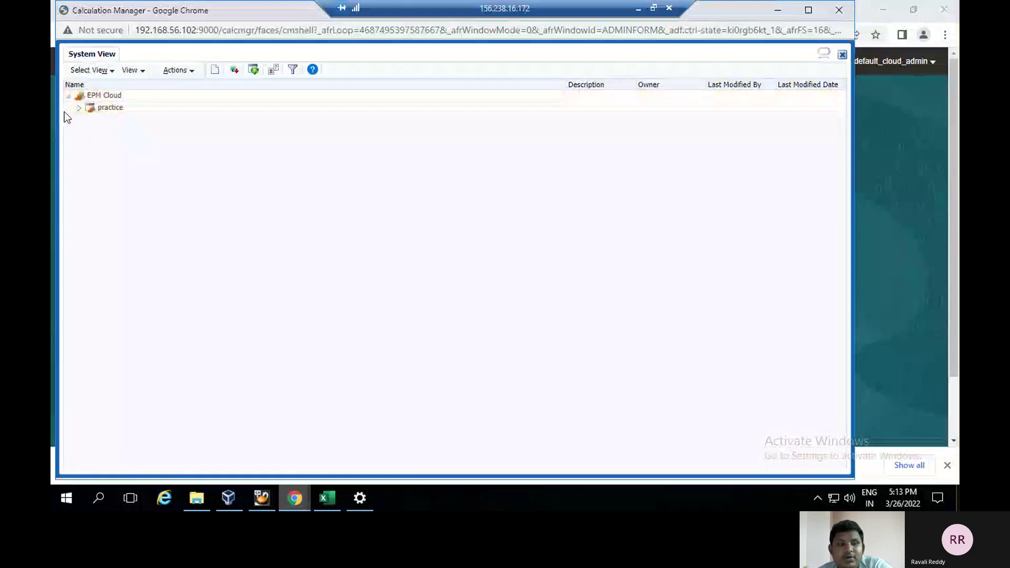
click(193, 72)
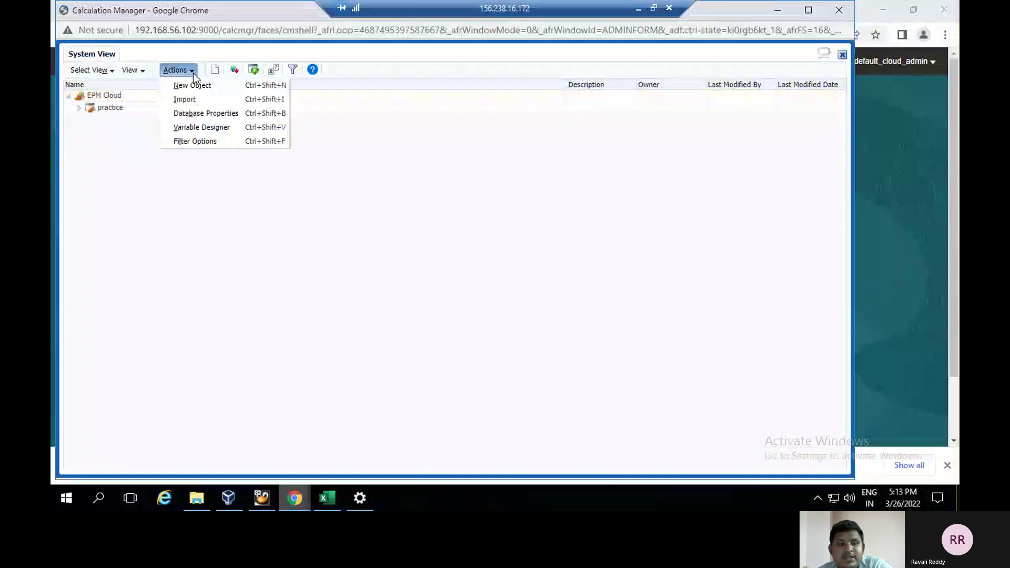
click(198, 120)
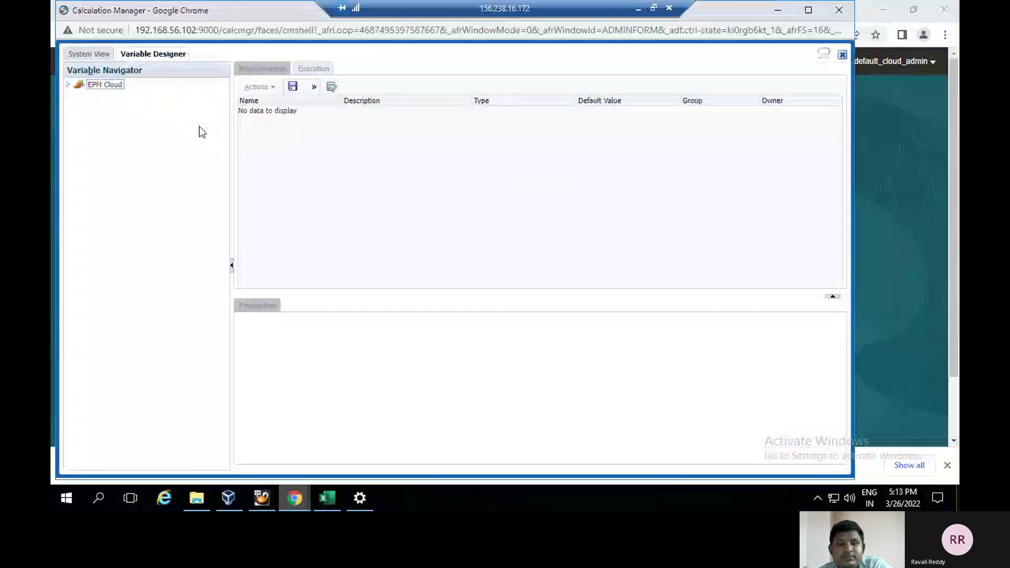
Add a replacement variable named rtp_month1 to the Global scope of EPM Cloud and set its type to Member
click(66, 85)
click(100, 97)
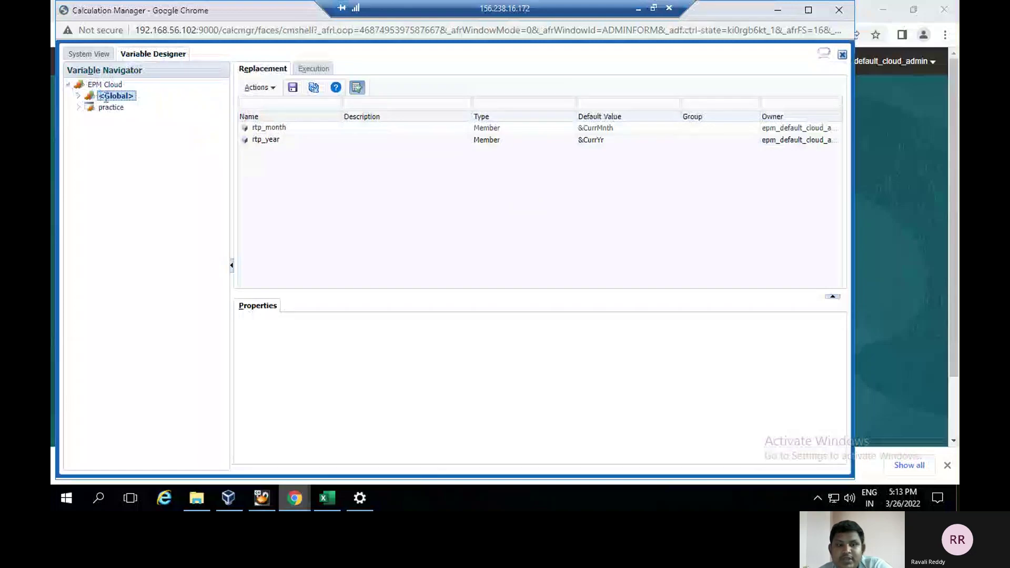
click(259, 87)
click(270, 102)
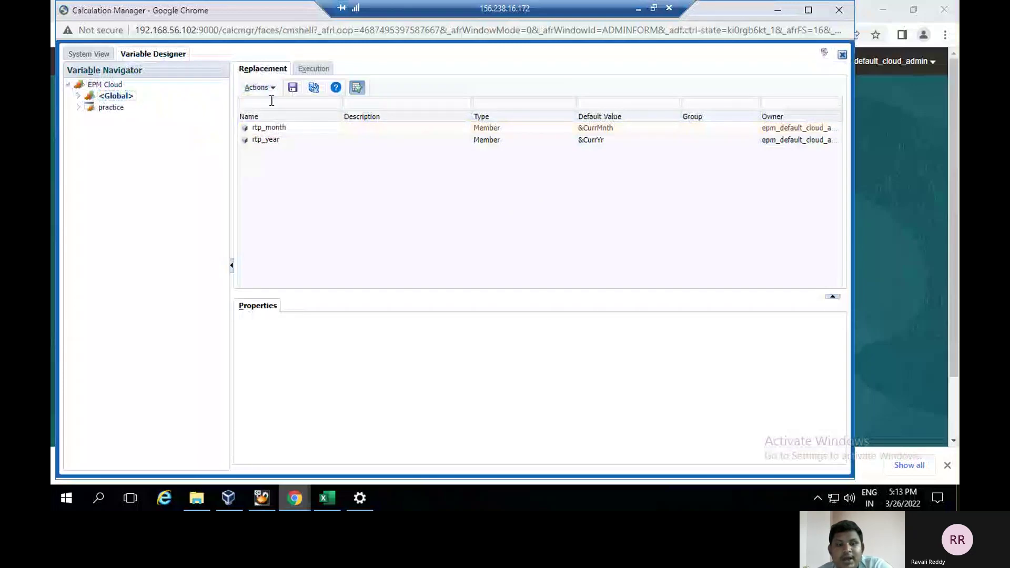
click(344, 342)
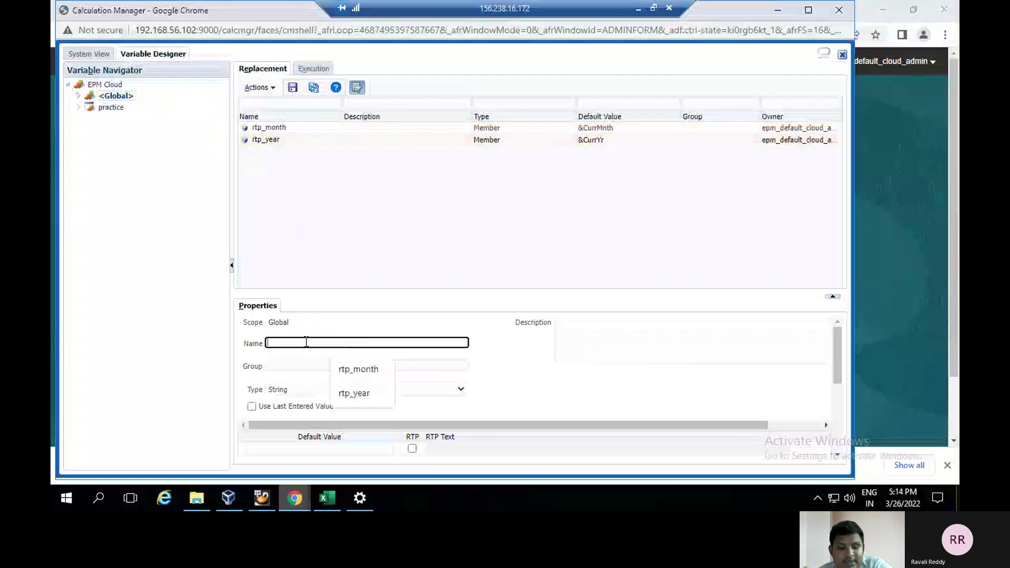
text(rtp_month1)
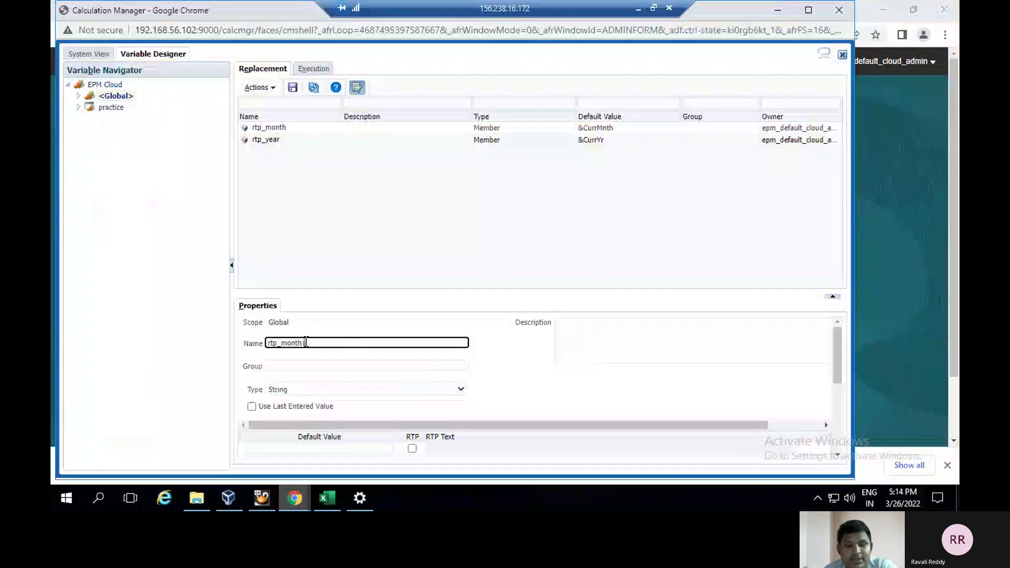
click(352, 390)
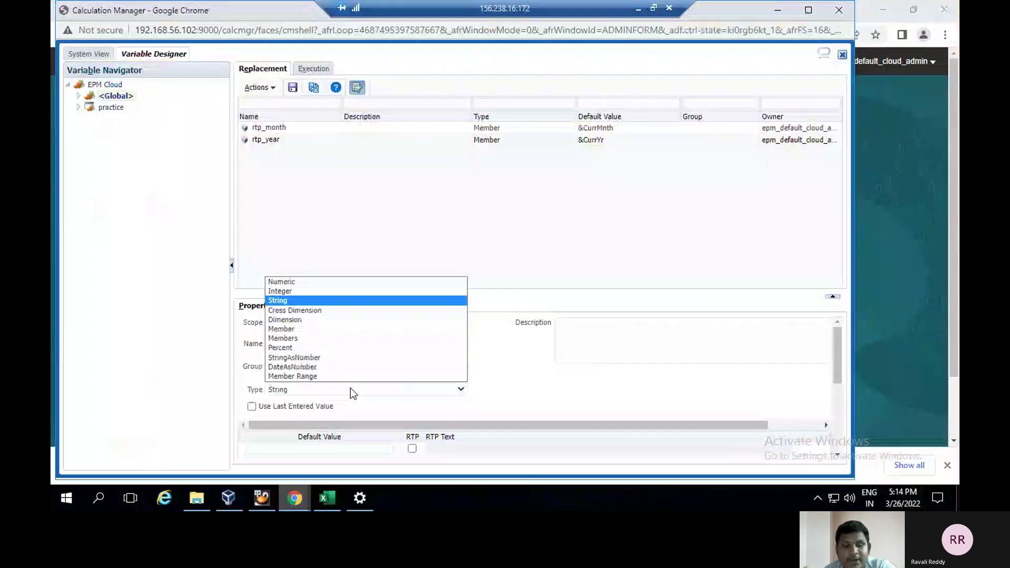
click(289, 329)
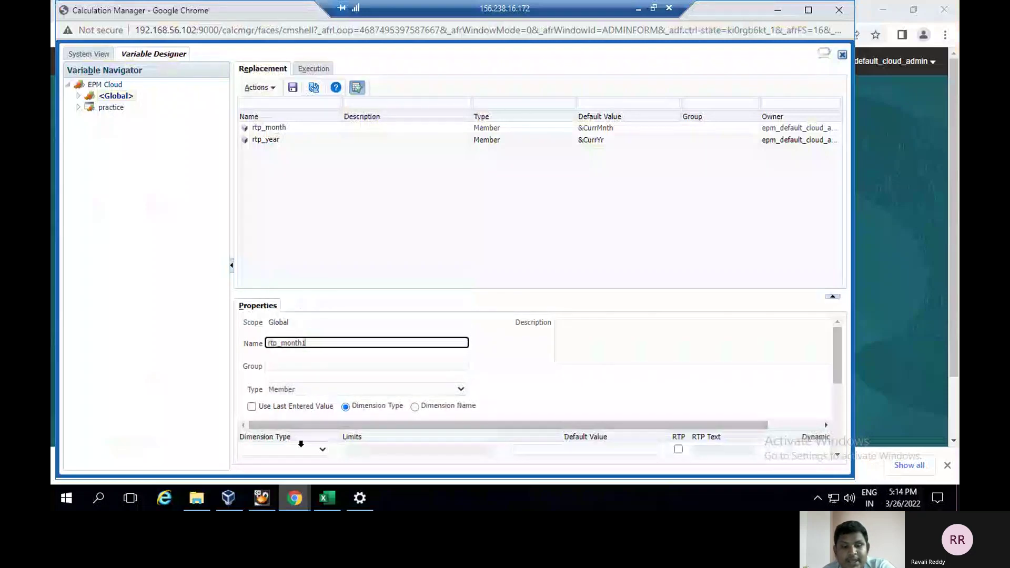
Set rtp_month1's dimension type to Period, make it a runtime prompt, and enter &CurrMnth3 as its default value
click(323, 450)
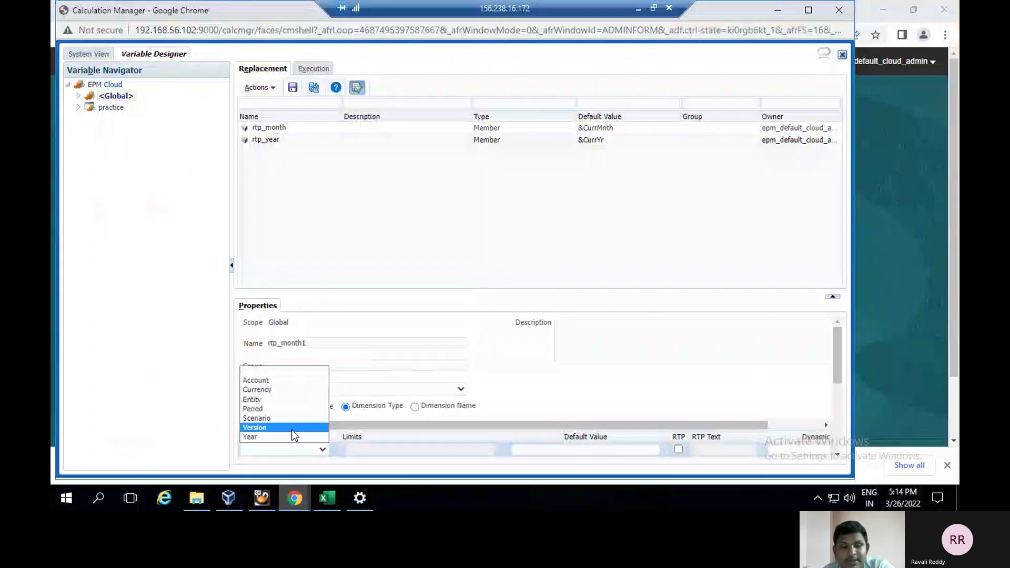
click(273, 409)
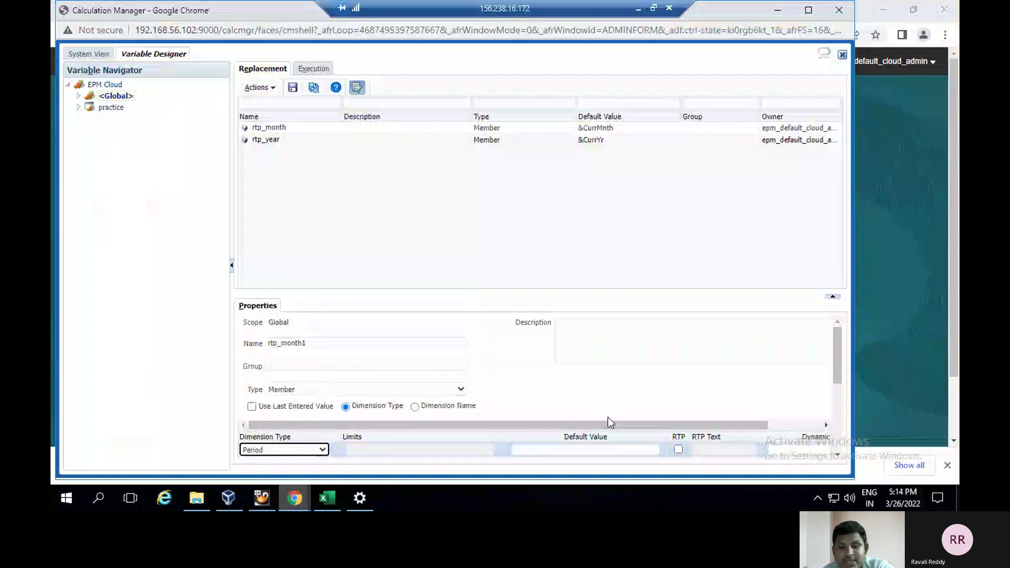
click(679, 450)
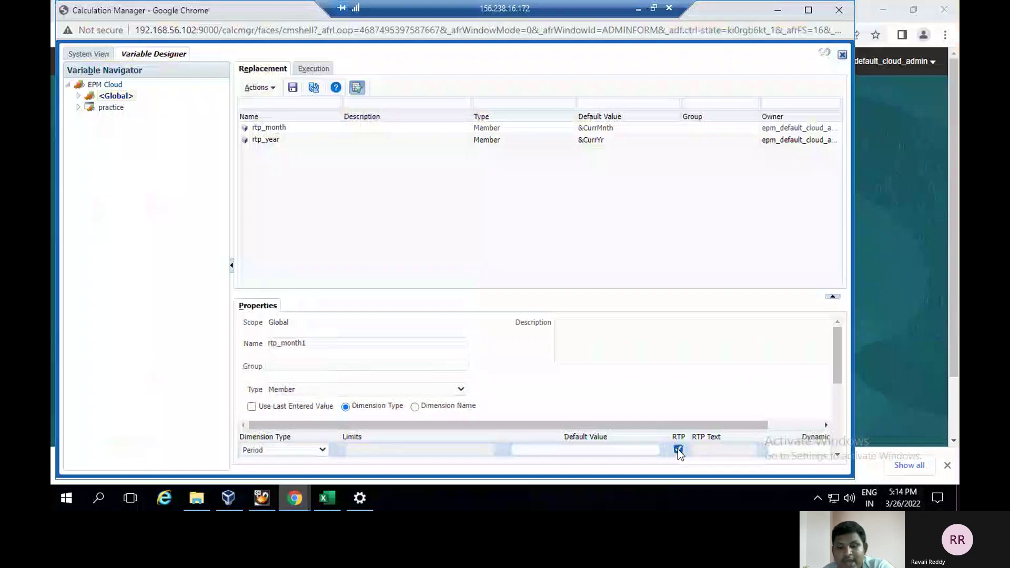
click(635, 449)
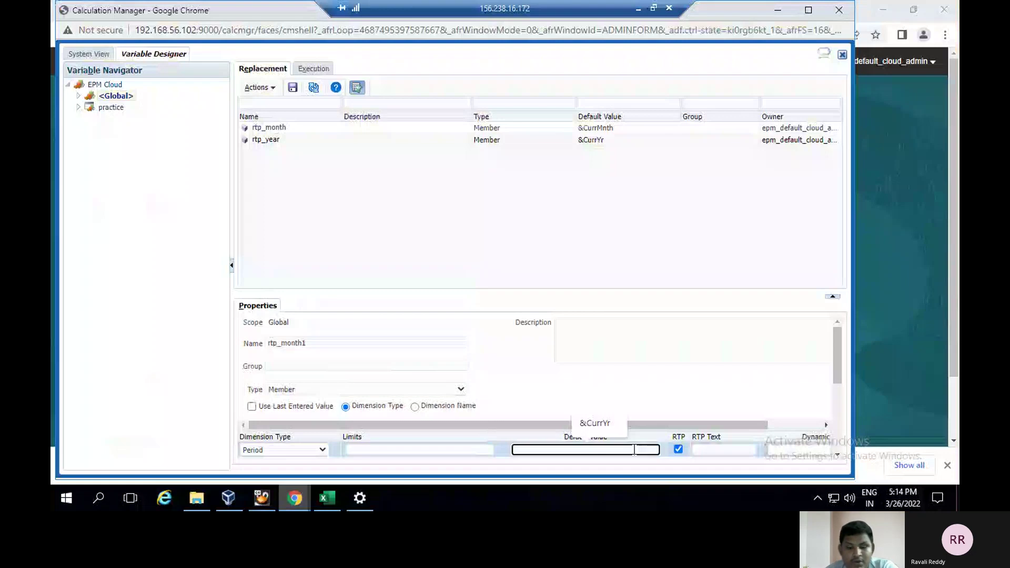
text(&)
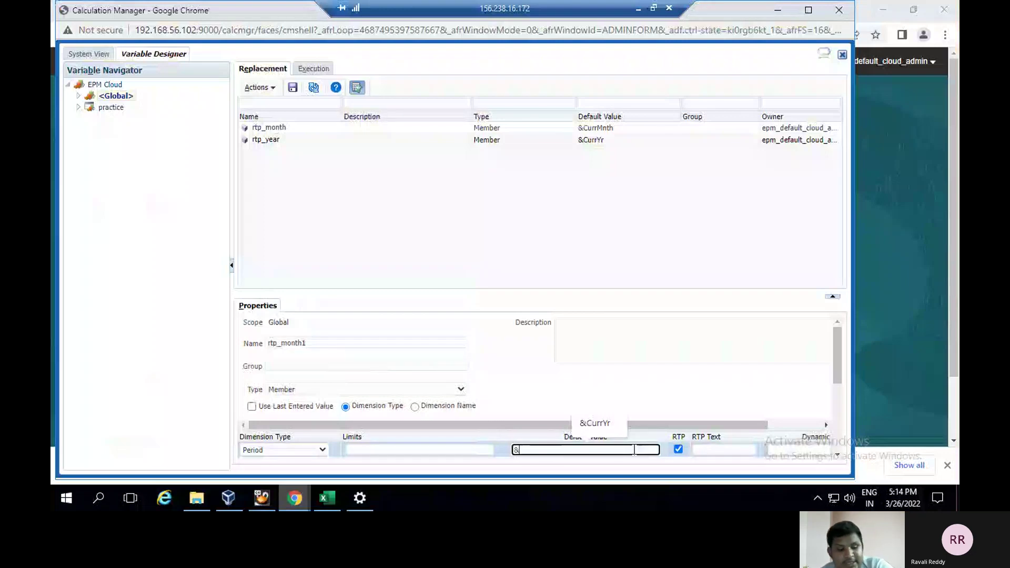
text(Cur)
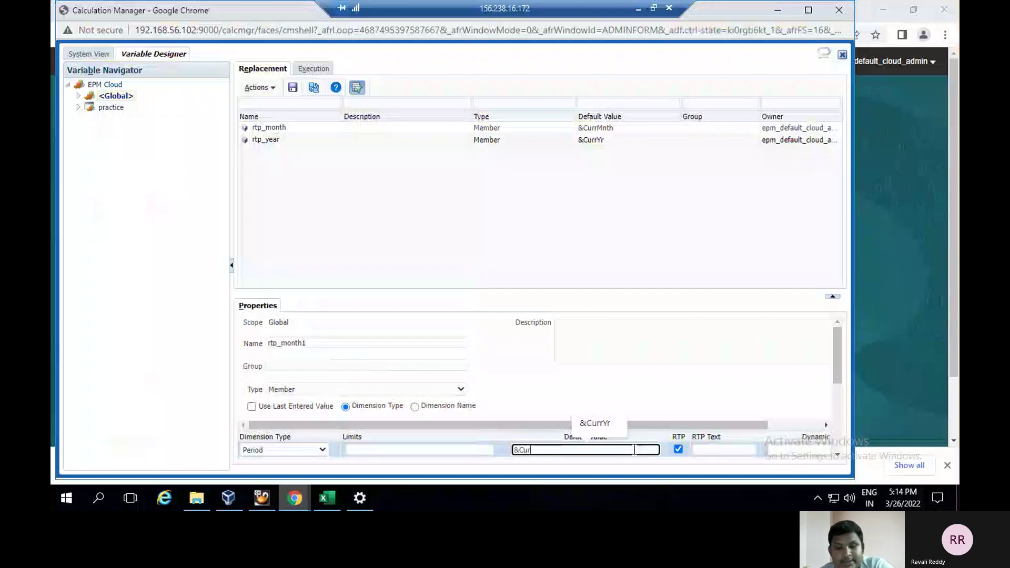
text(rY)
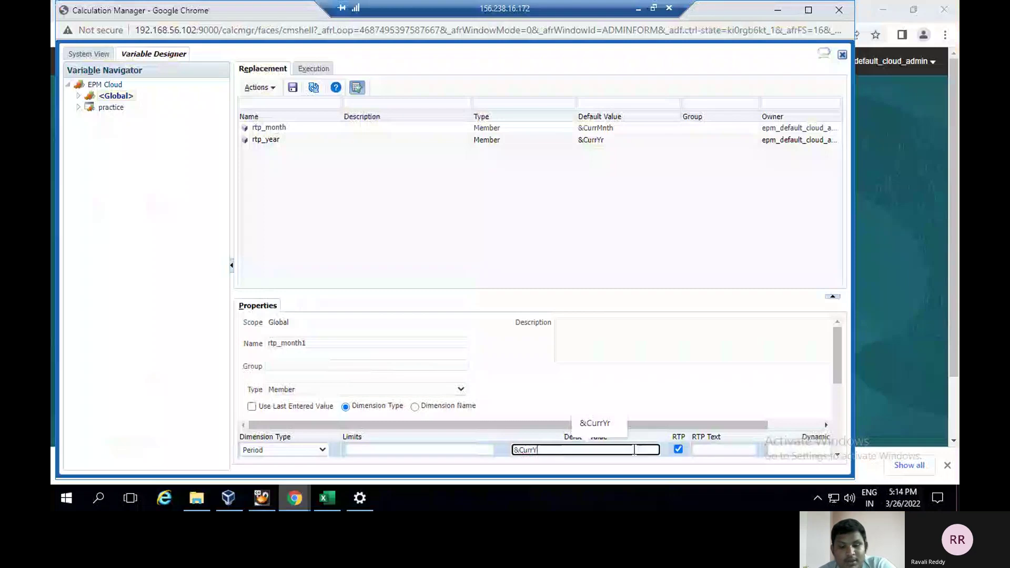
key(BackSpace)
text(Mnth3)
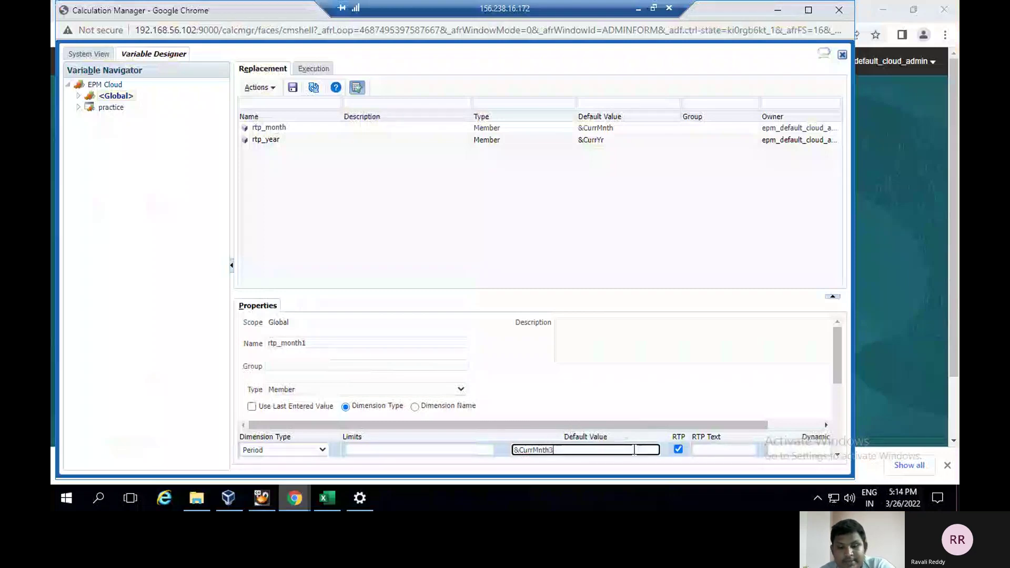
Set the limits of rtp_month1 to the substitution variable &CurrMnth3
click(420, 453)
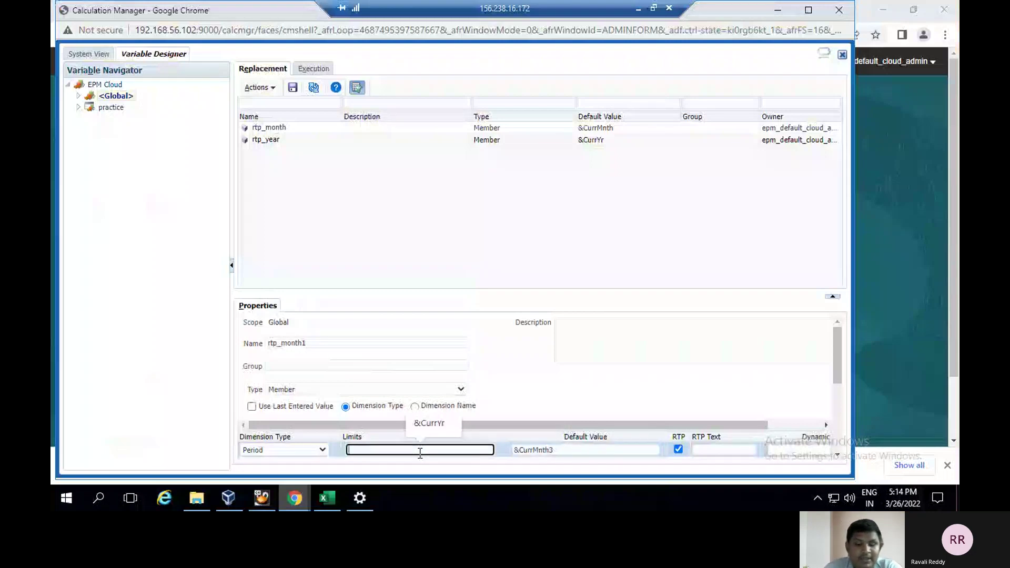
text(&)
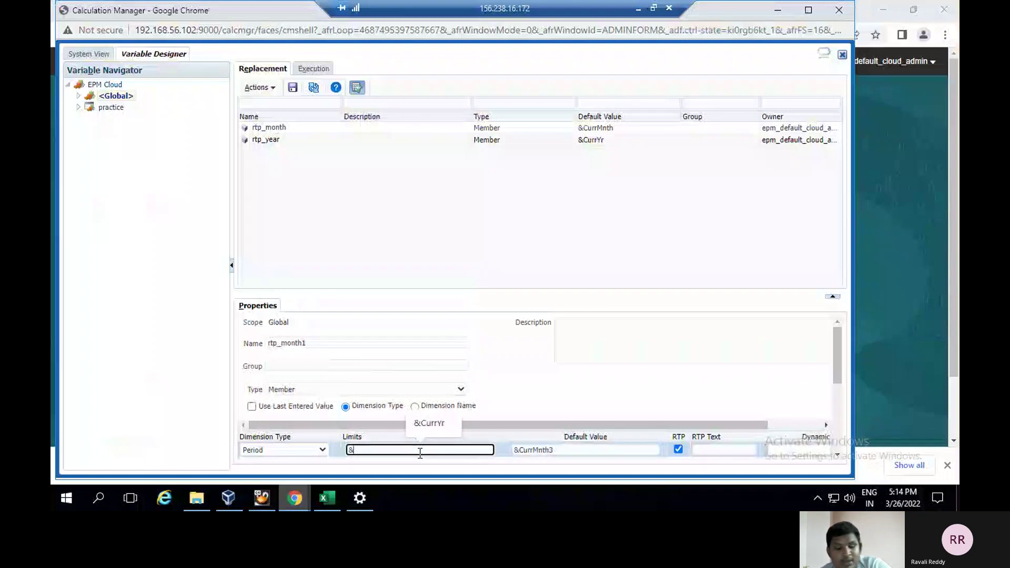
text(Cu)
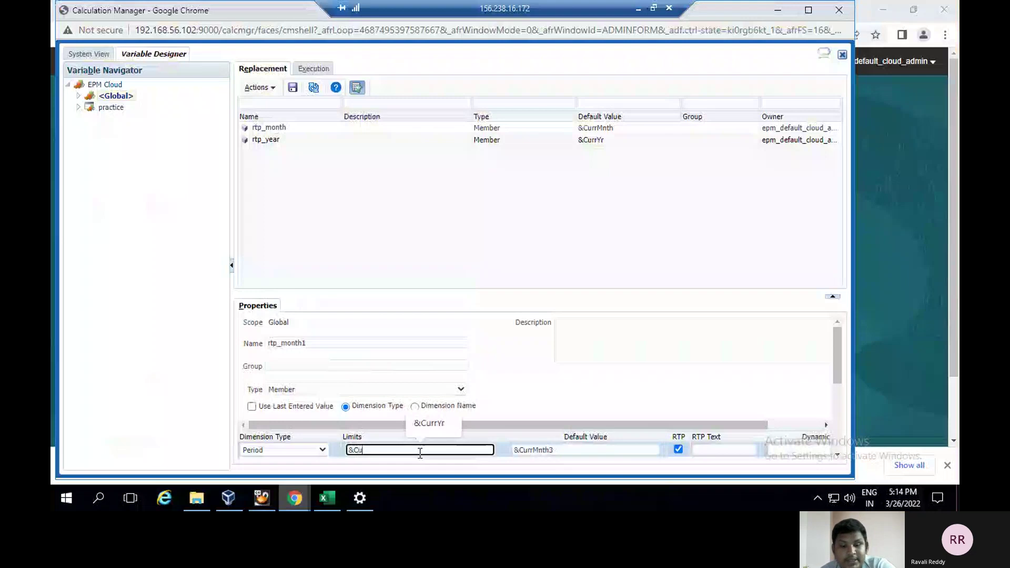
text(rrM)
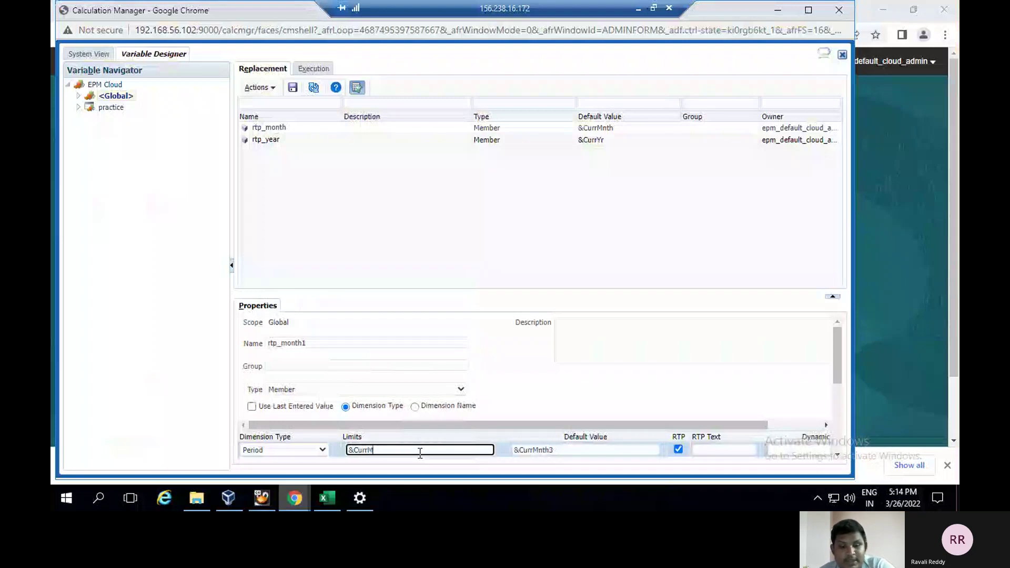
text(nth3)
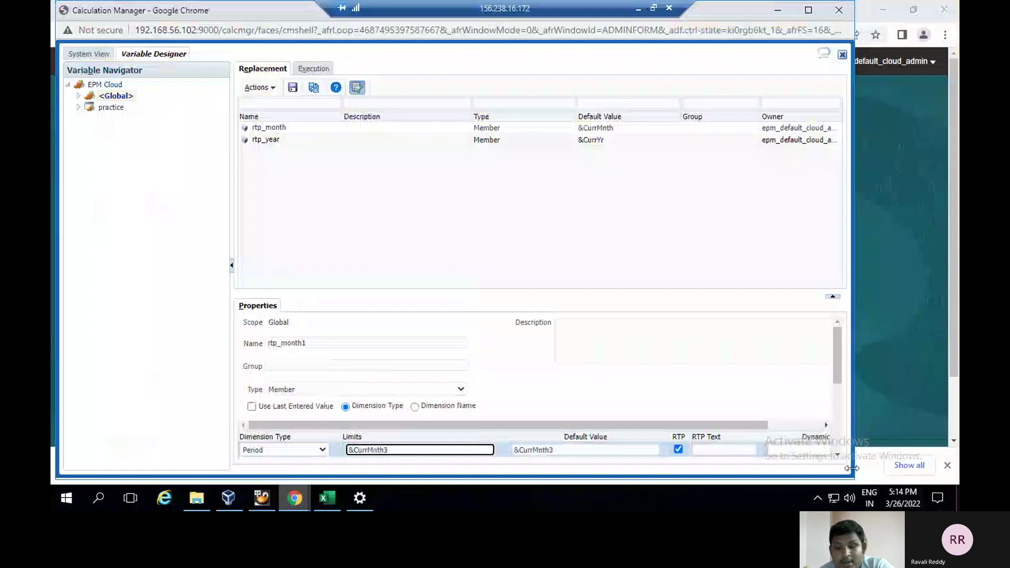
Enter "Please enter the period" as the RTP text of rtp_month1 and save the variable
click(720, 450)
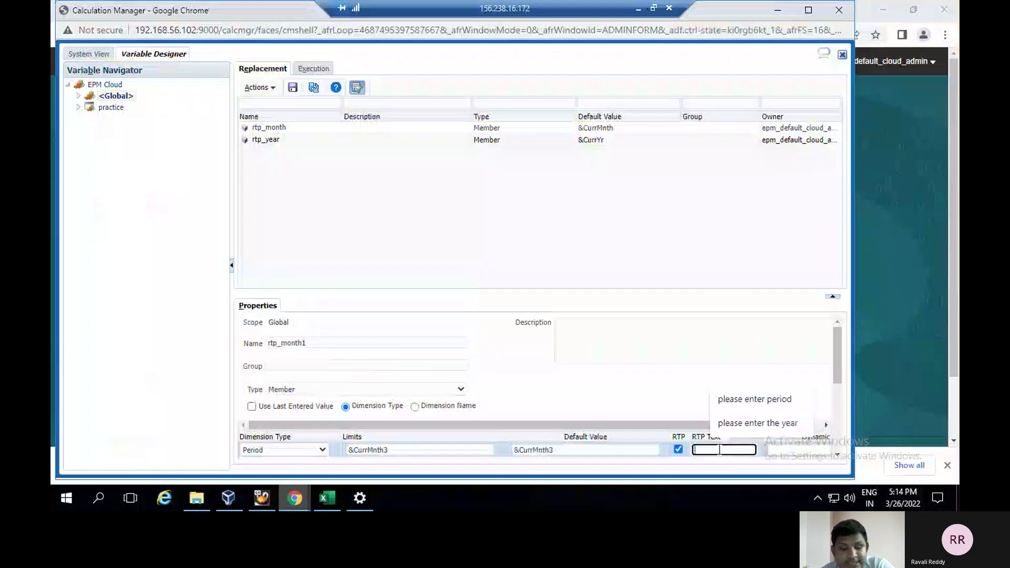
text(p)
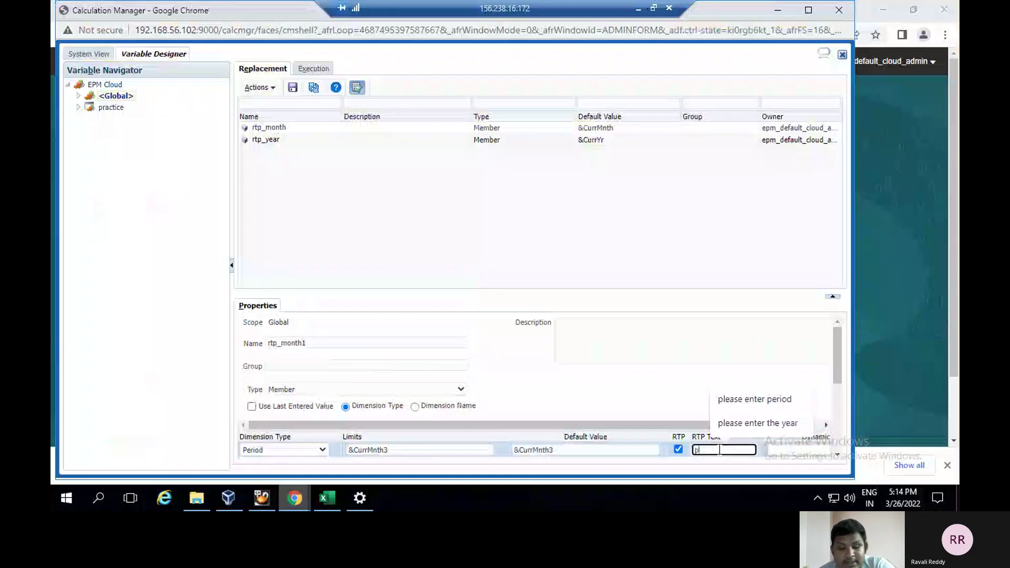
text(lease e)
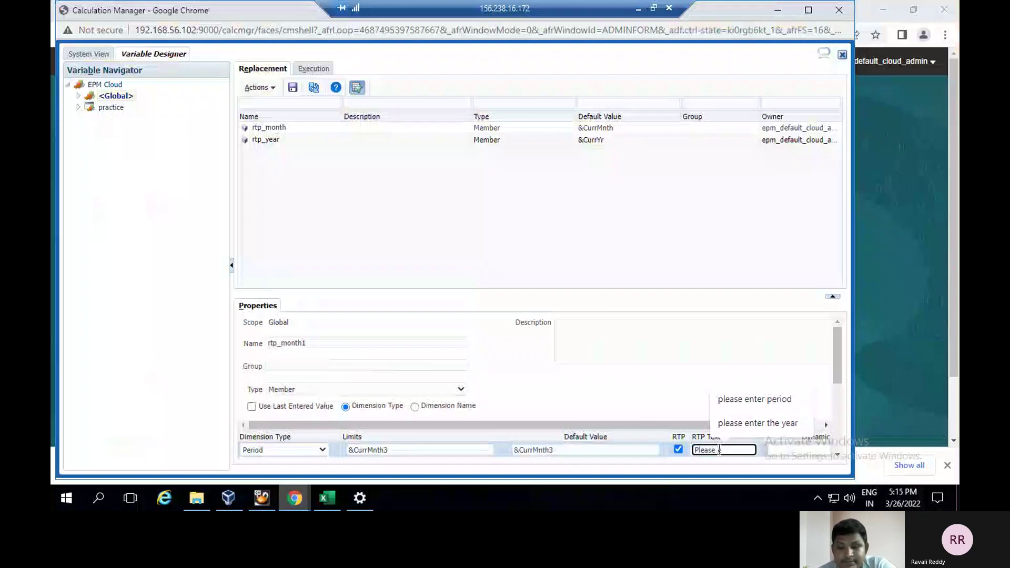
text(nter)
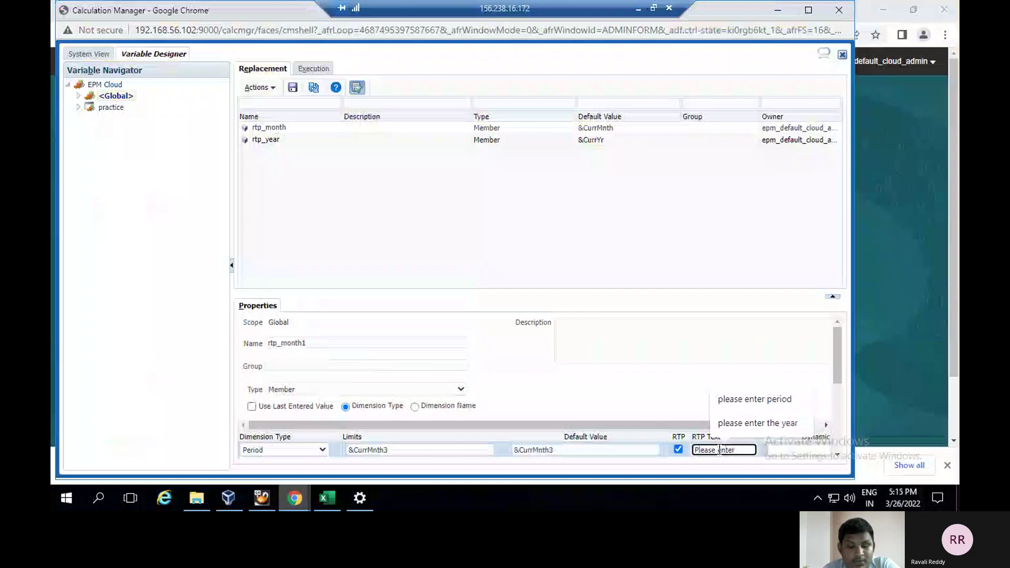
text( the)
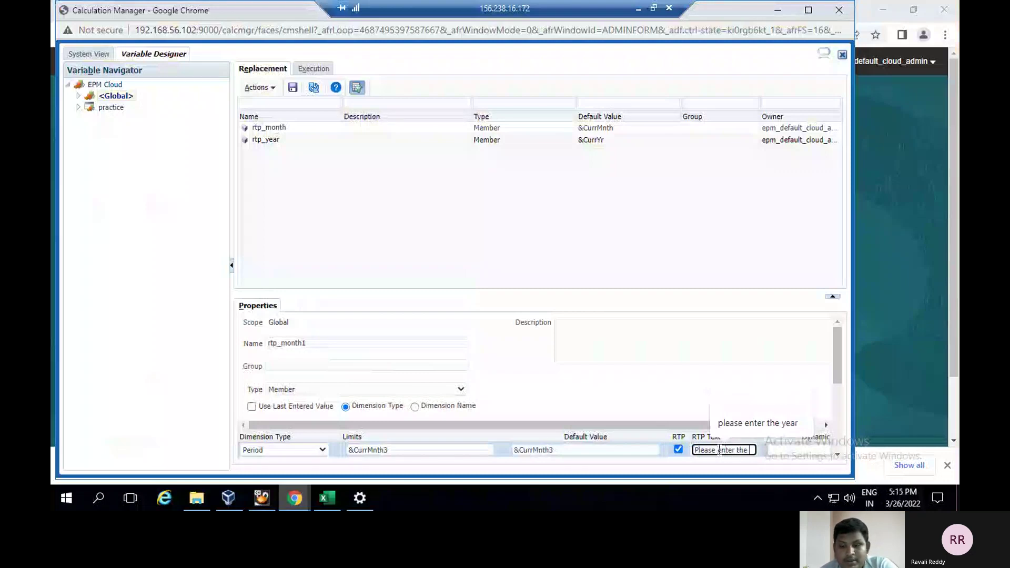
text( beriod)
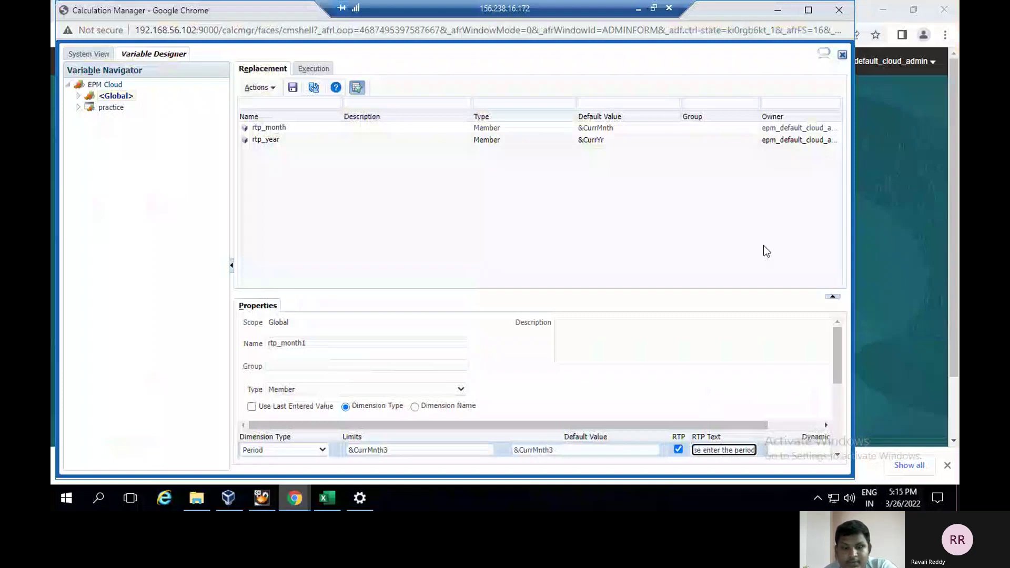
click(292, 90)
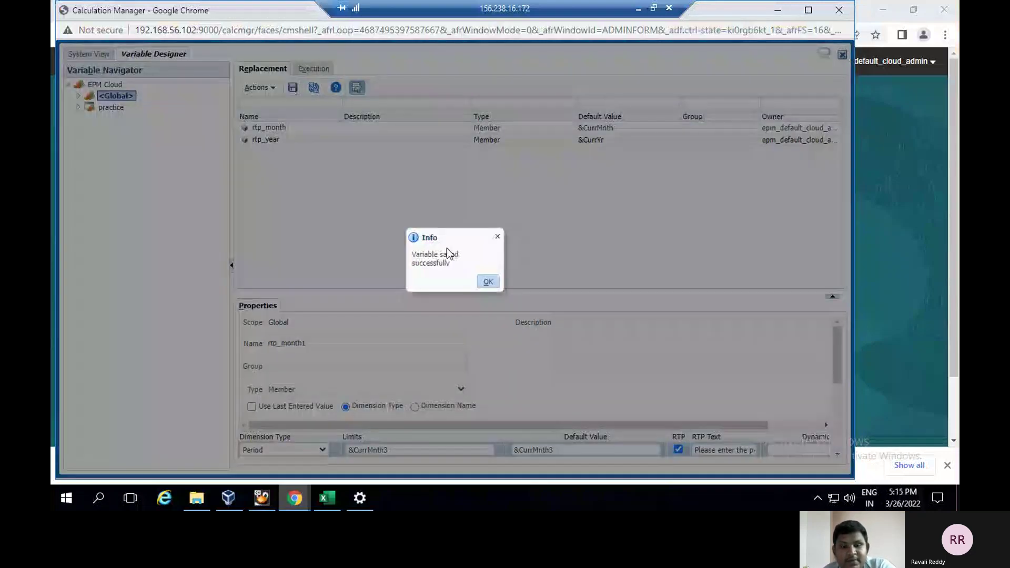
click(488, 283)
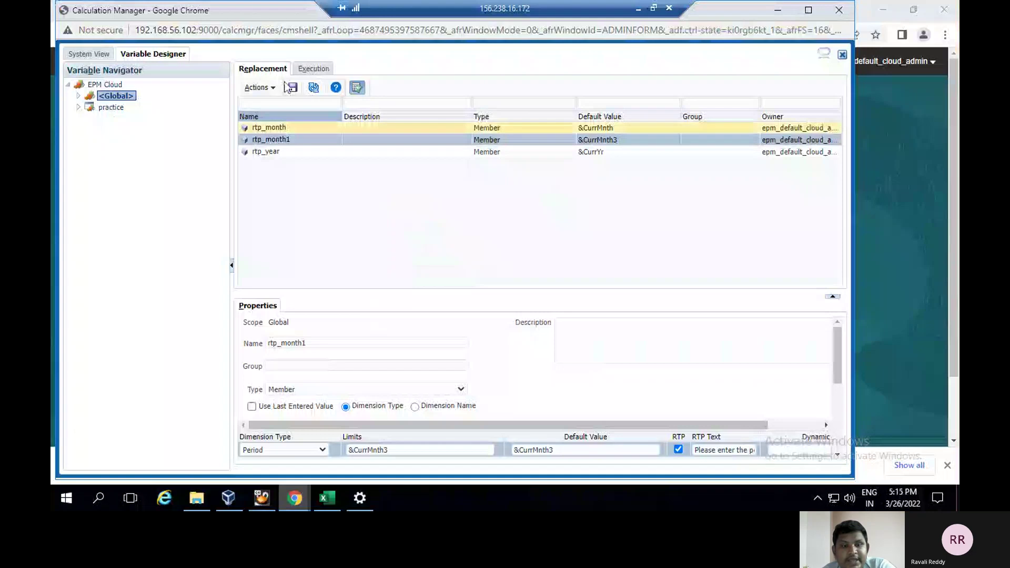
Add another Global replacement variable named rtp_year1 and set its type to Member
click(258, 87)
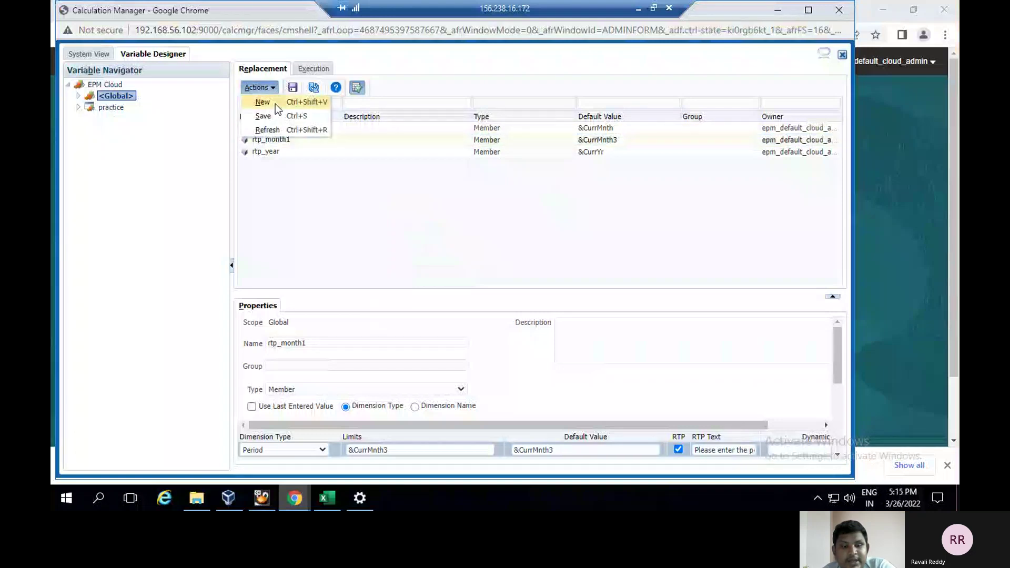
click(263, 102)
text(Rt)
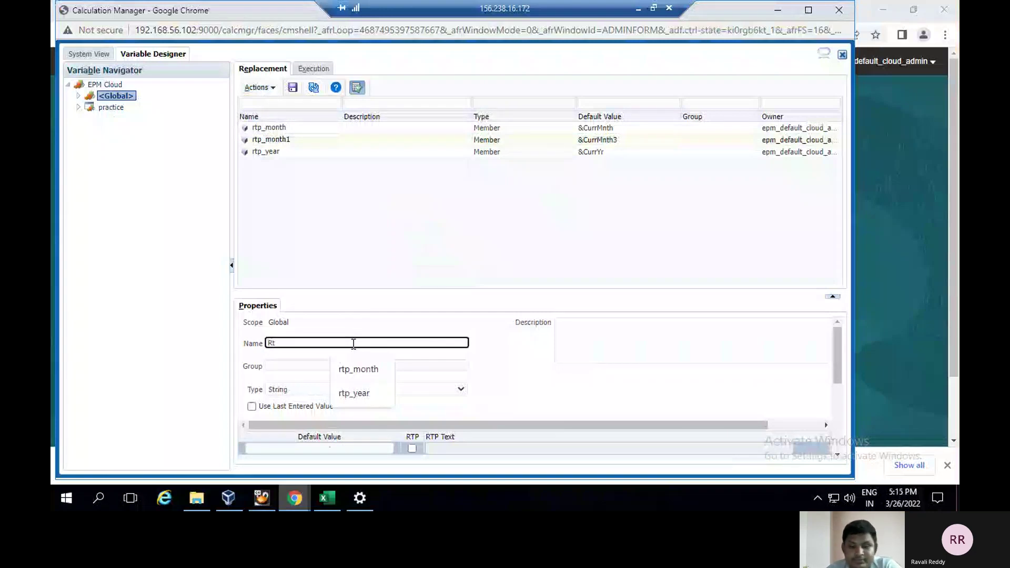
key(BackSpace)
text(rtp_)
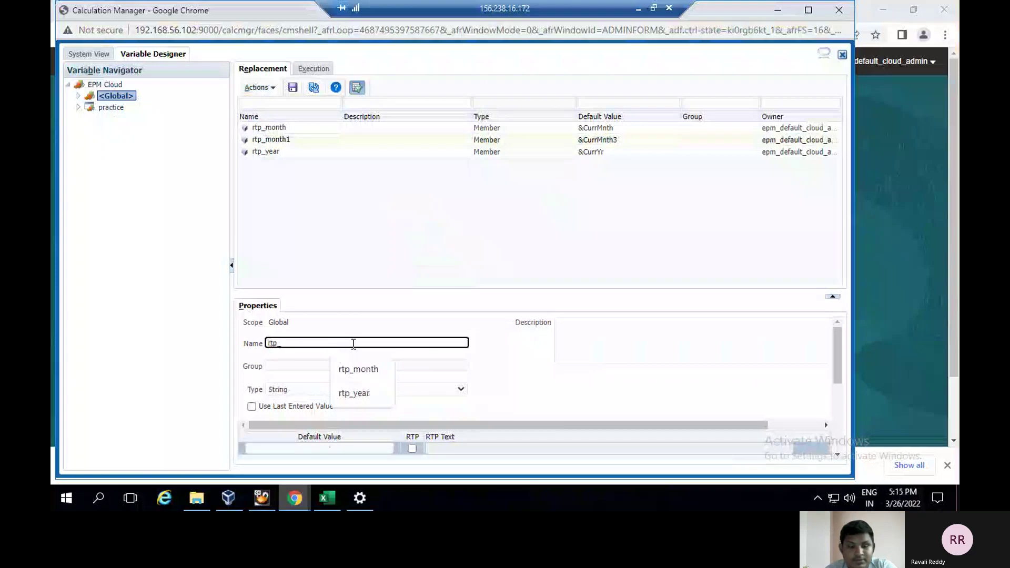
text(year1)
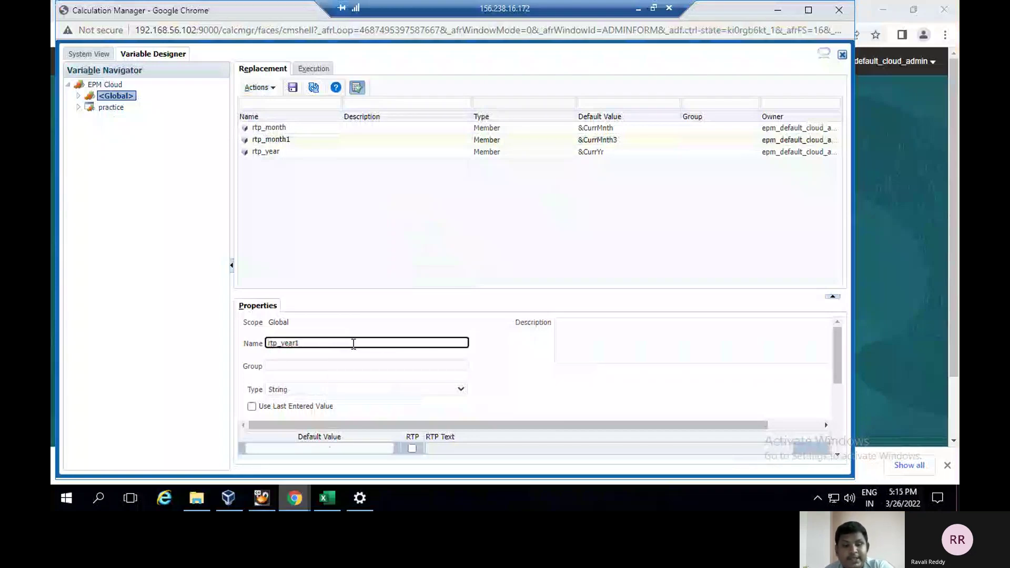
click(419, 389)
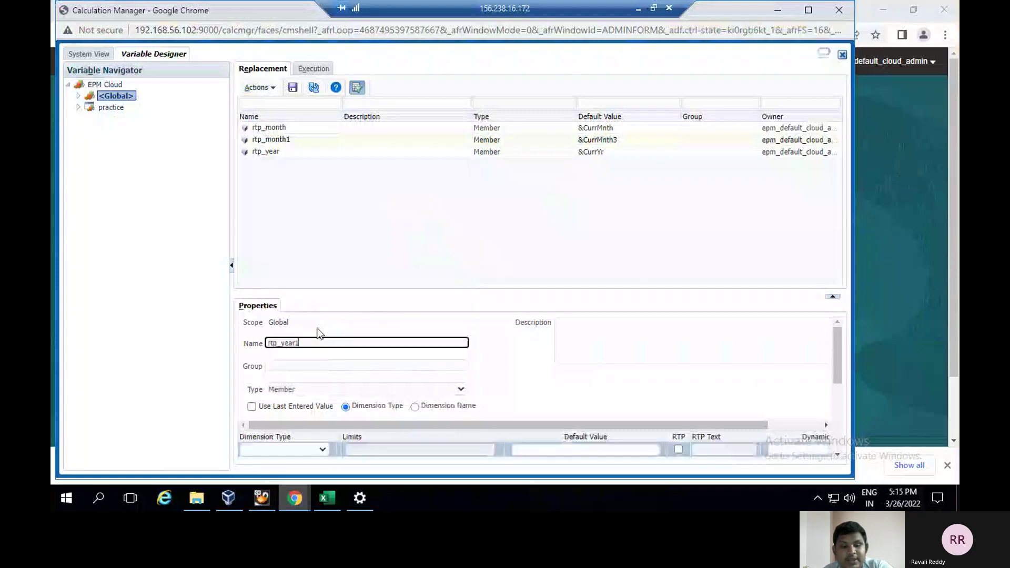
Set rtp_year1's dimension type to Year, make it a runtime prompt, and enter &CurrYr3 as its default value
click(322, 451)
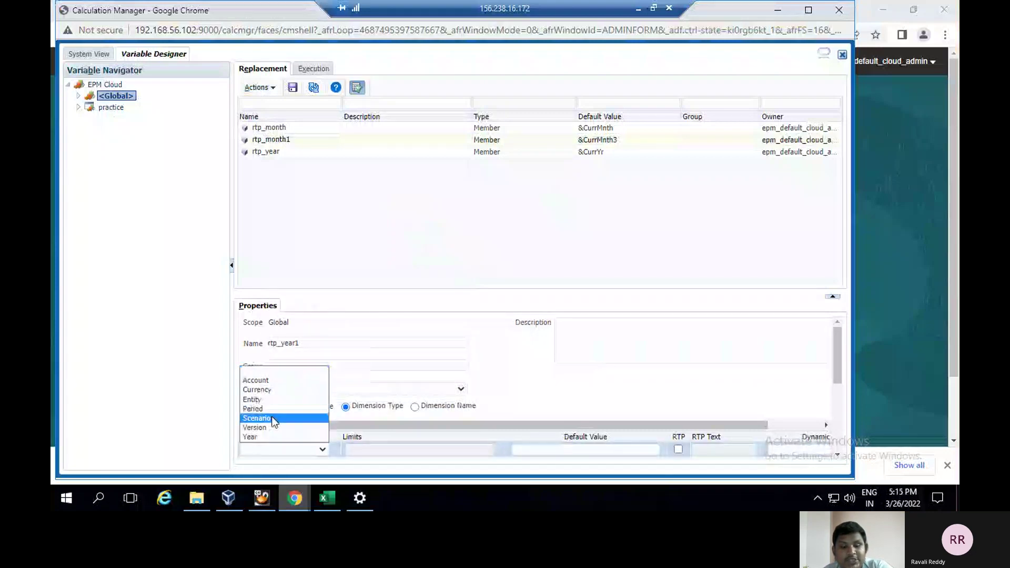
click(271, 438)
click(678, 449)
click(640, 449)
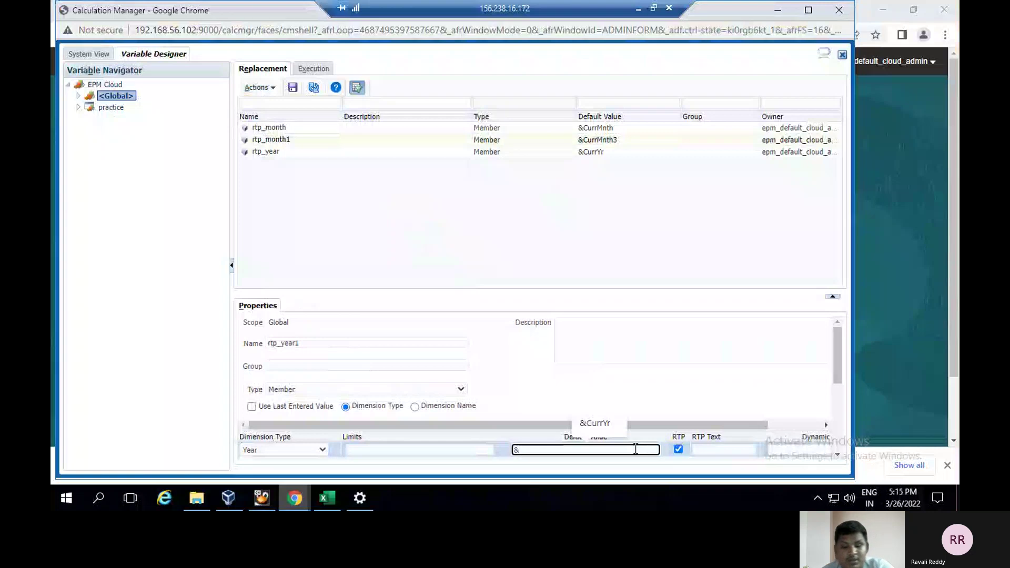
text(&Curr)
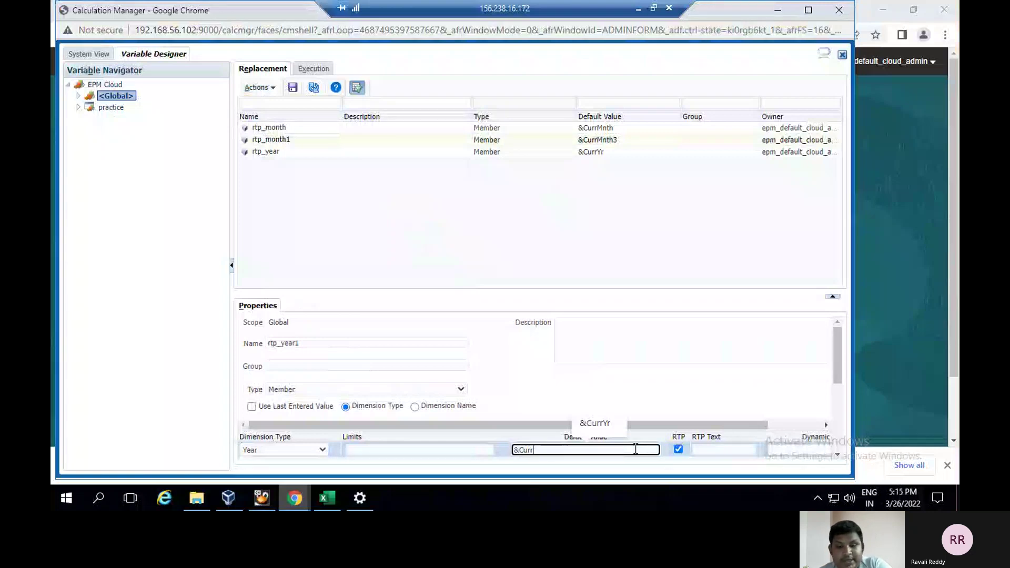
text(Yr)
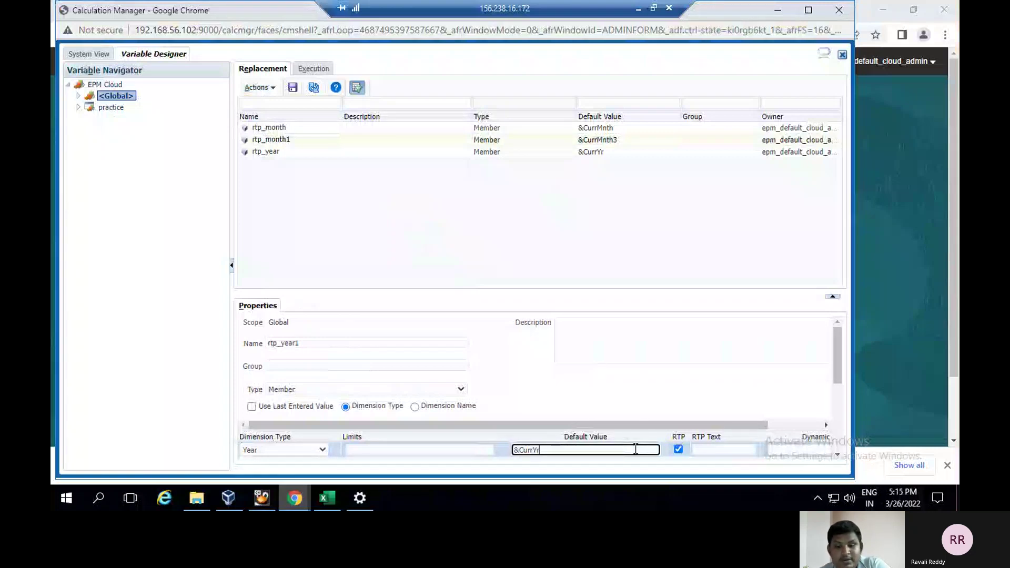
text(3)
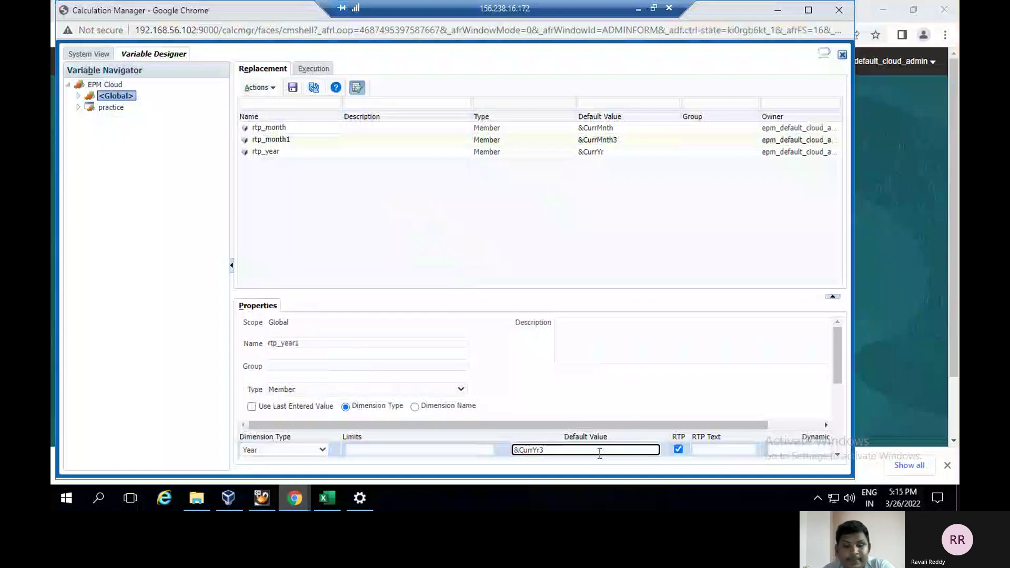
Set the limits of rtp_year1 to the substitution variable &CurrYr3
click(476, 454)
text(&)
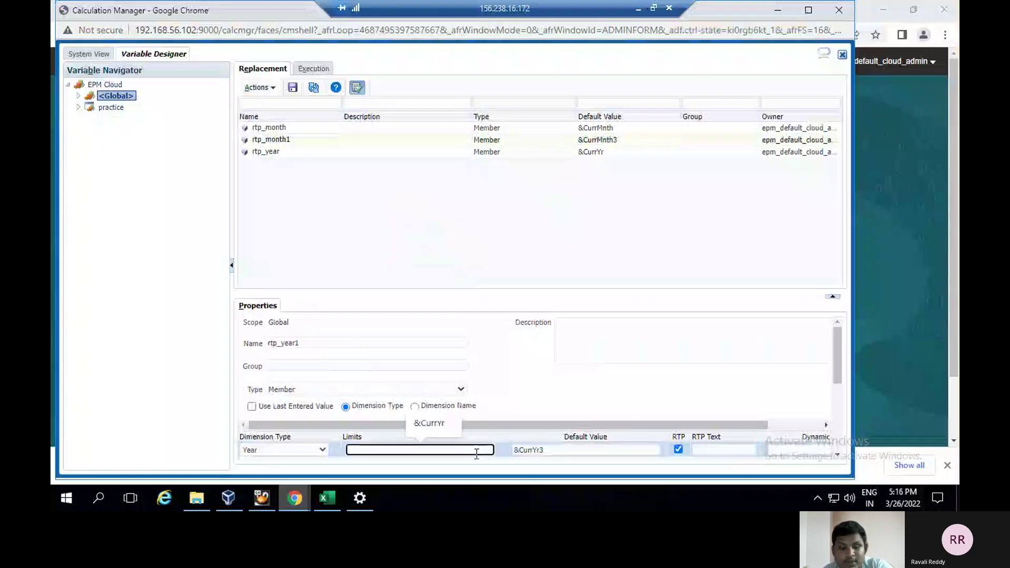
text(Curr)
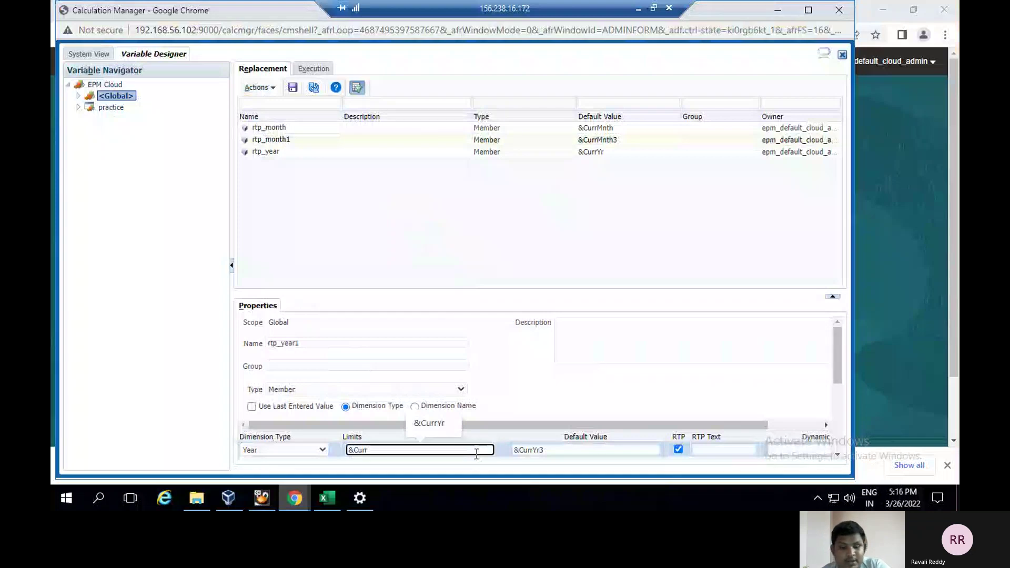
text(Yr)
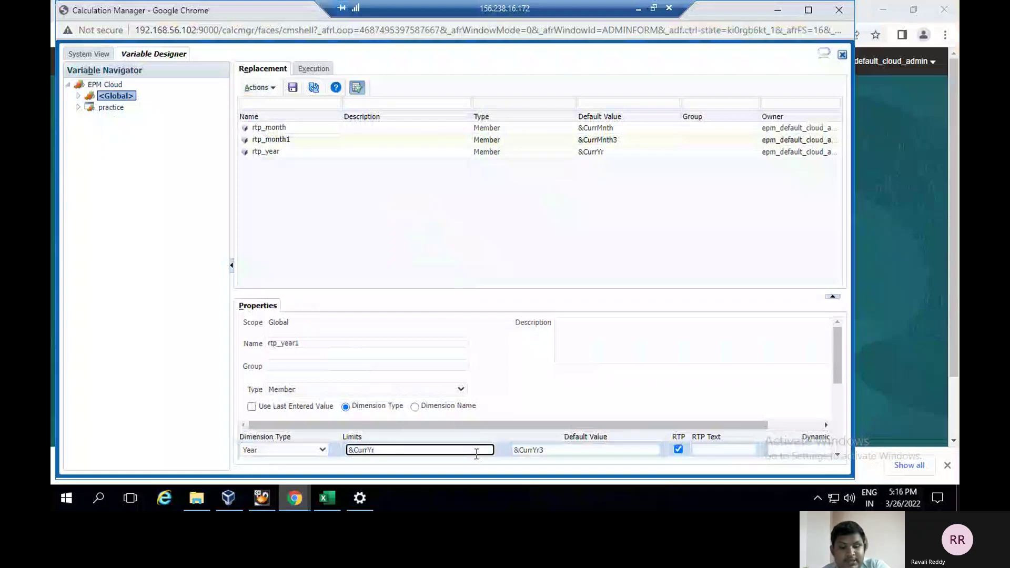
text(3)
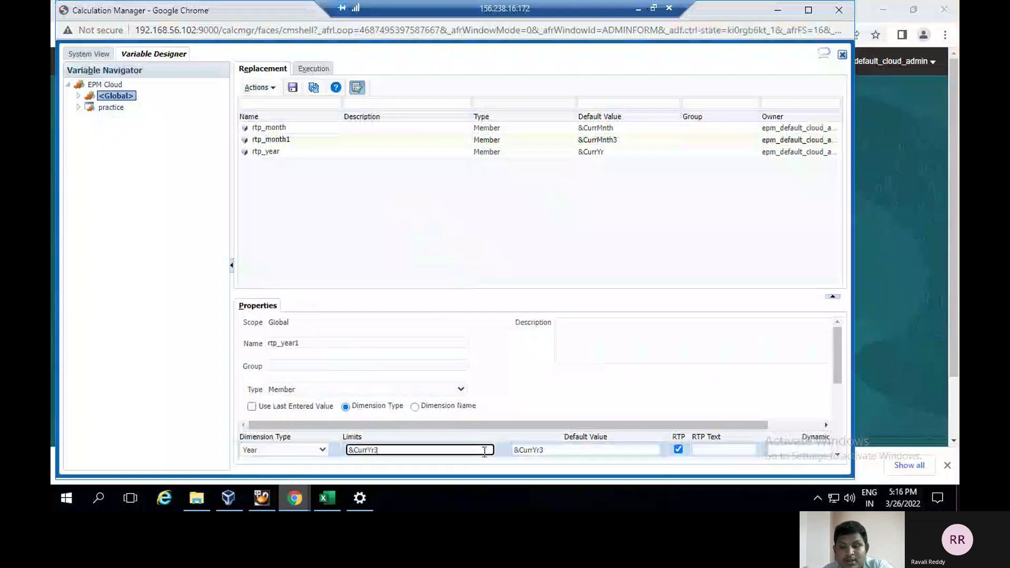
Enter "Please enter the year" as the RTP text of rtp_year1 and save the variable
click(731, 448)
text(P)
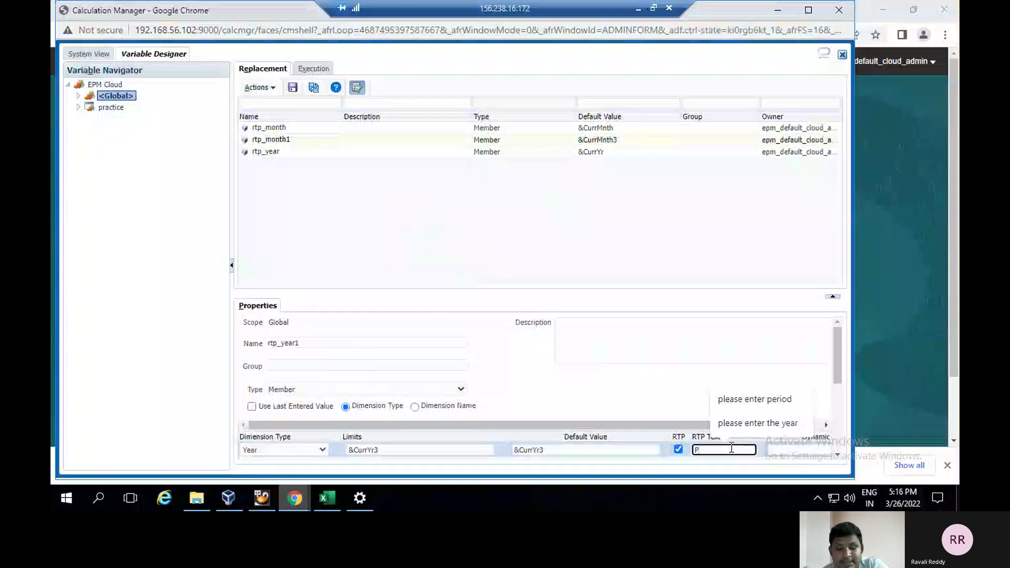
text(lease)
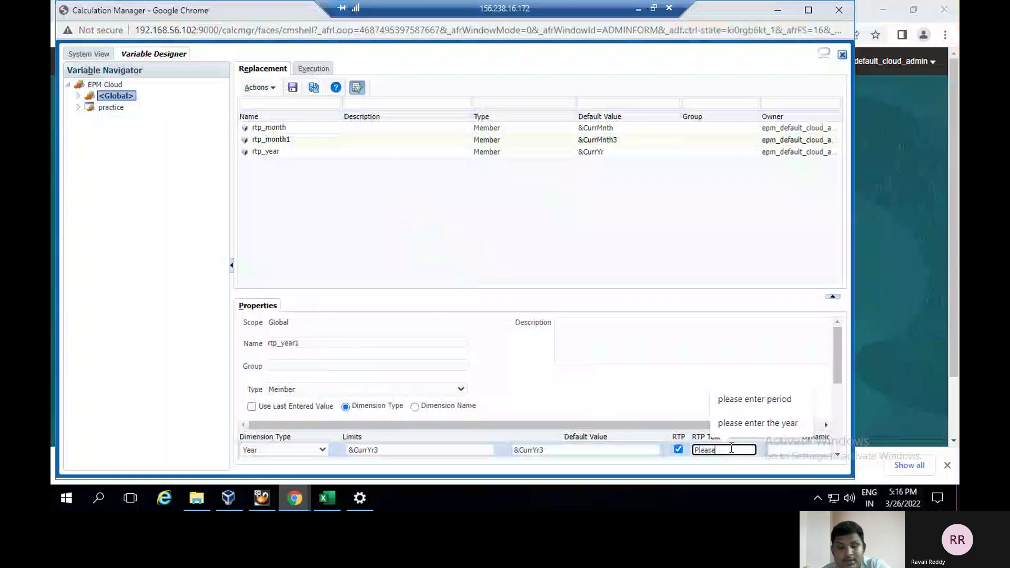
text( enter)
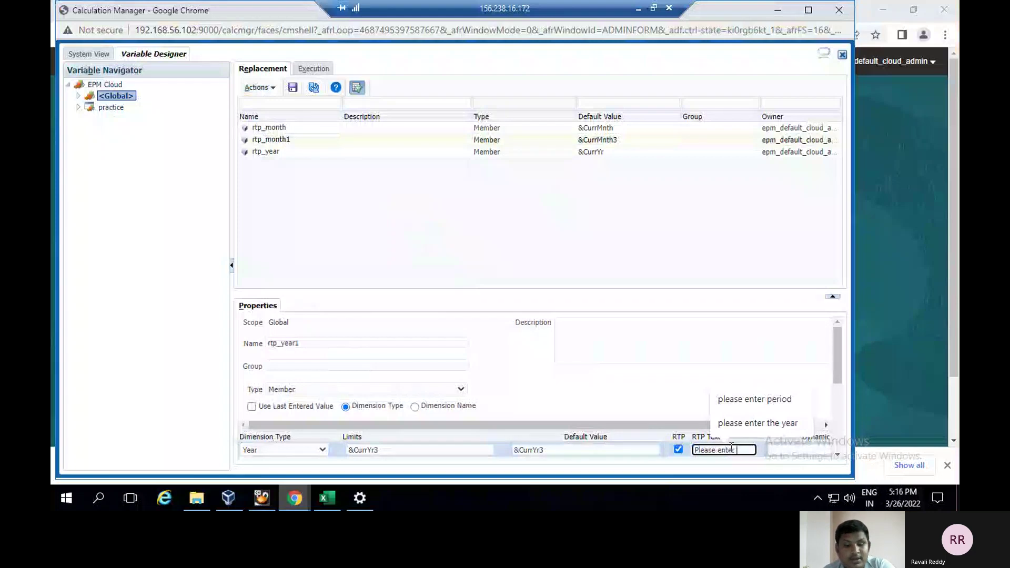
text( the year)
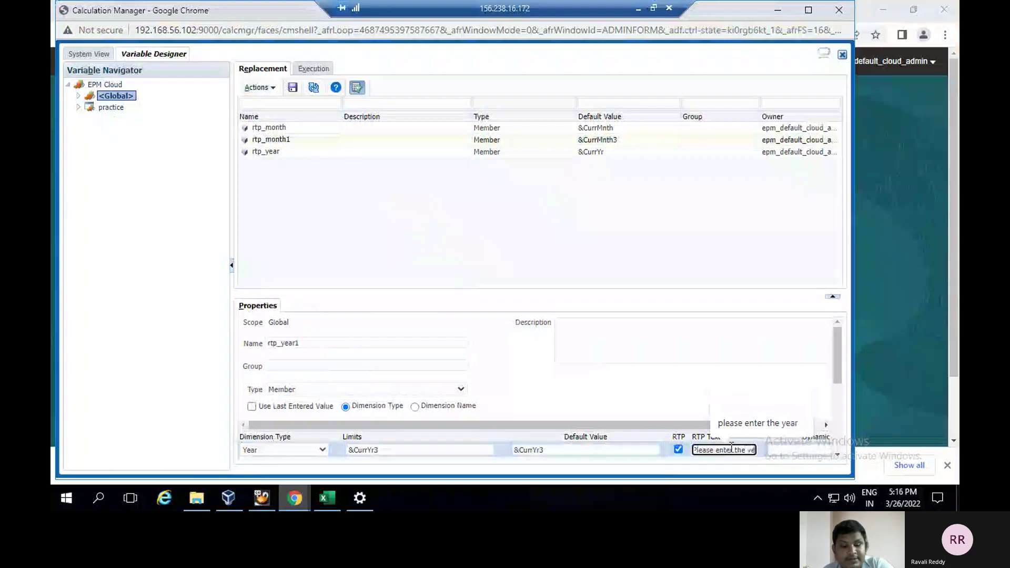
click(293, 87)
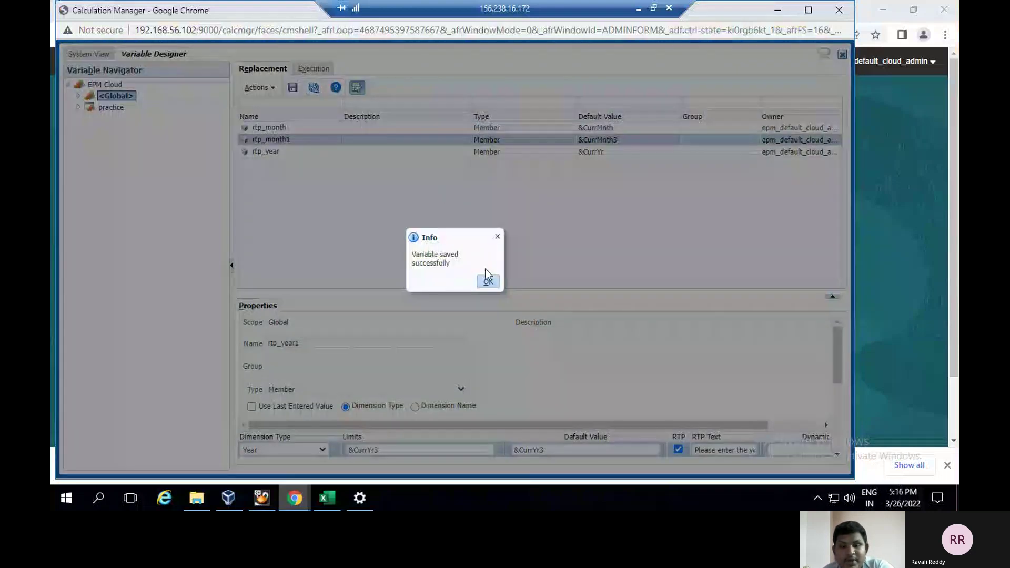
click(489, 283)
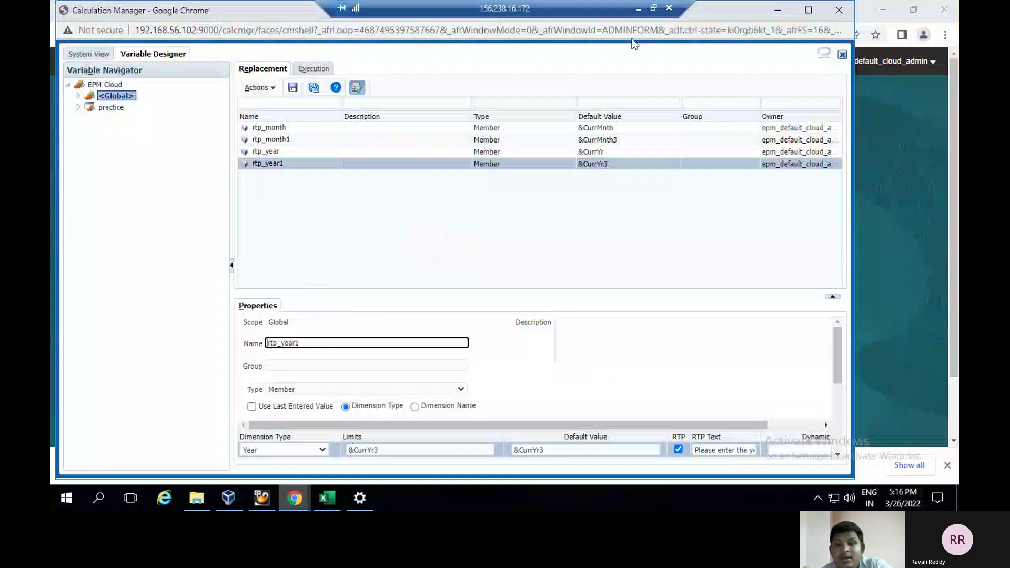
Switch to the PowerPoint presentation and show the slide on using a substitution variable in business rules
click(776, 11)
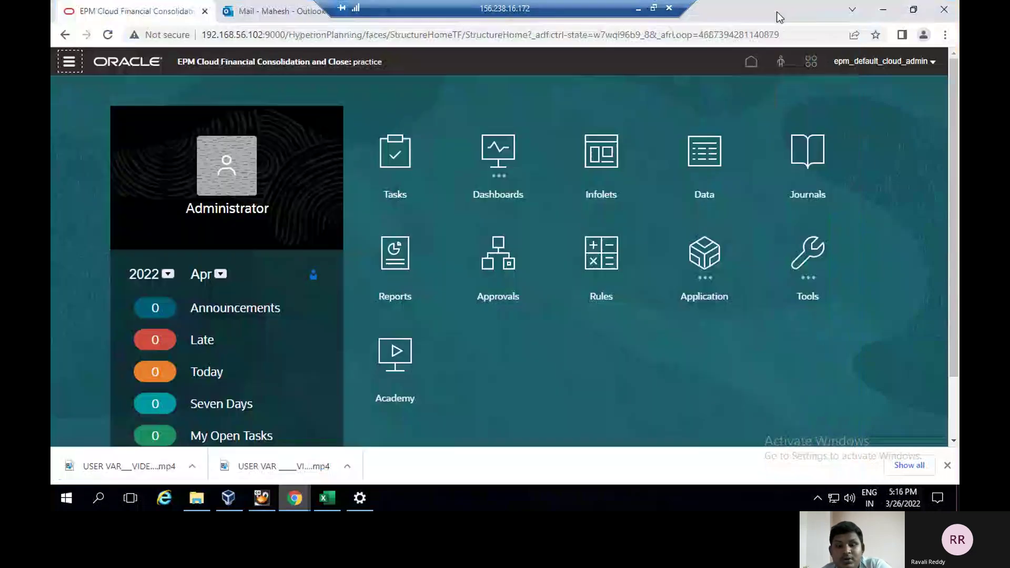
click(639, 11)
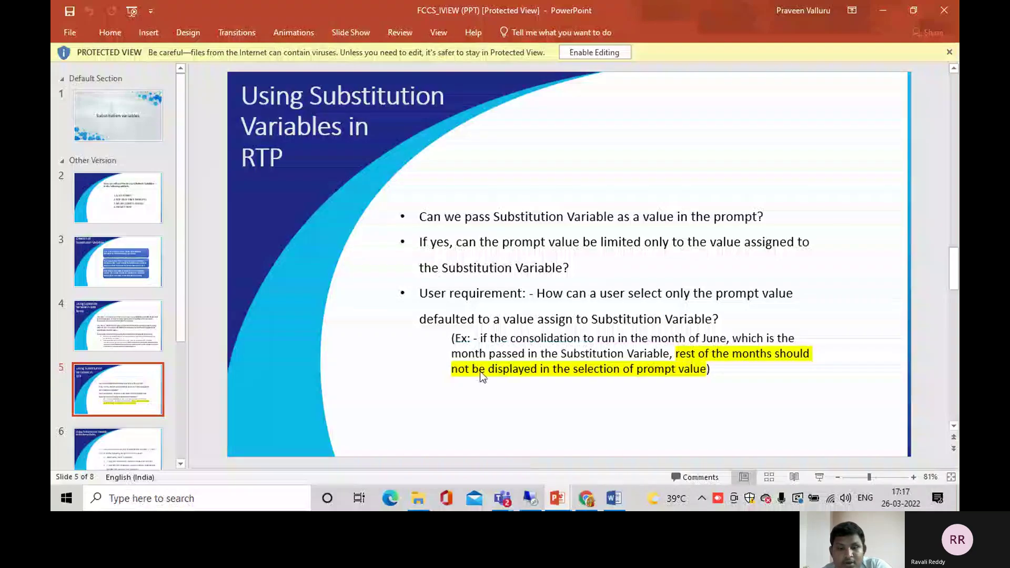
click(90, 446)
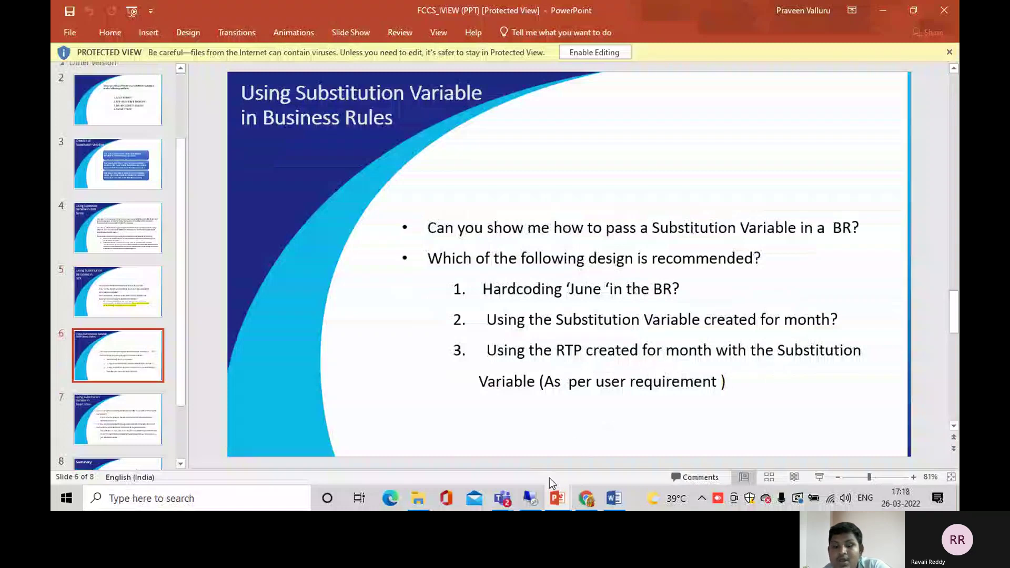
Return to Calculation Manager in the remote session and list the rules of the practice application's Consol cube in System View
click(535, 494)
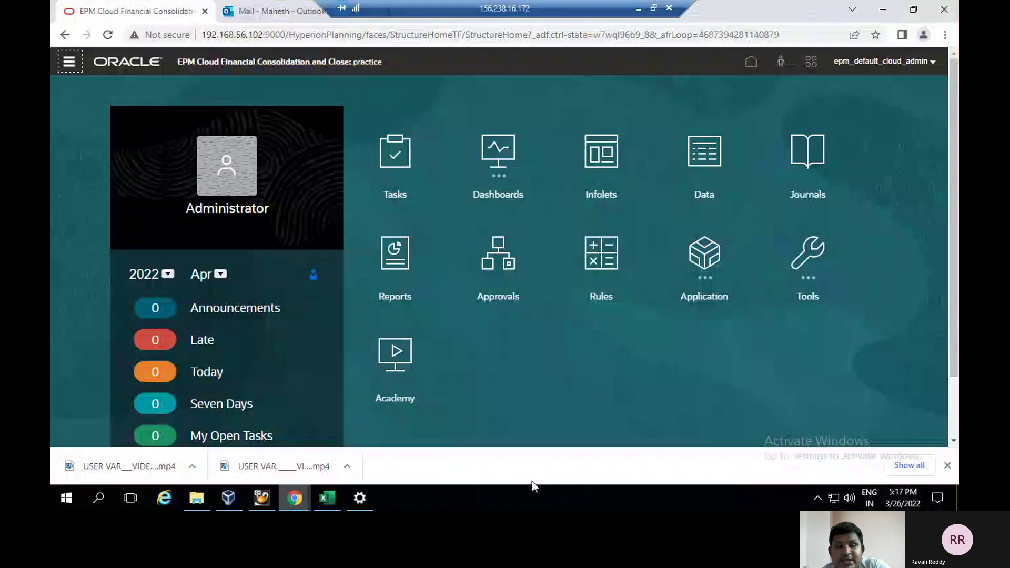
mouse_move(298, 495)
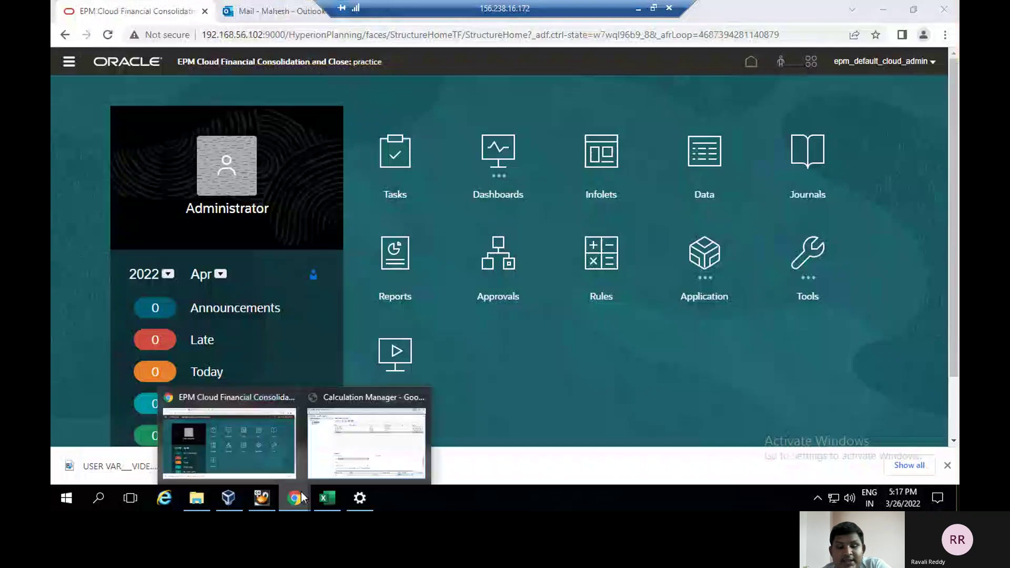
click(354, 440)
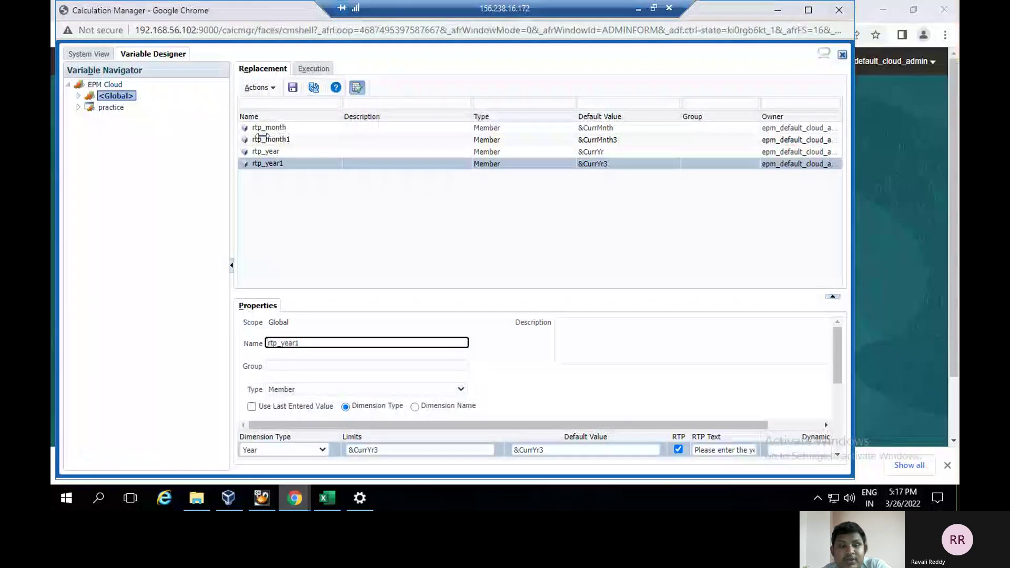
click(104, 56)
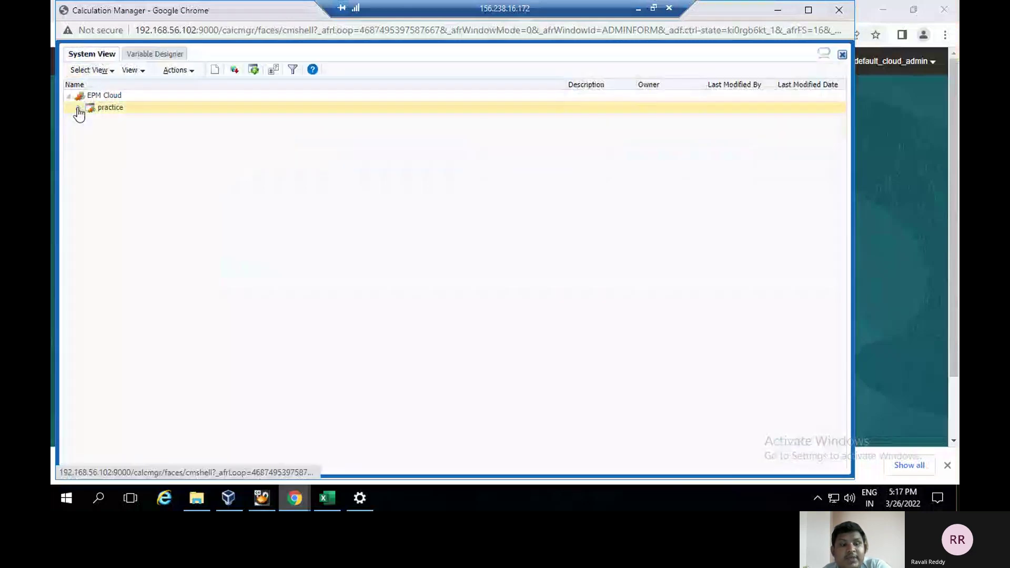
click(78, 108)
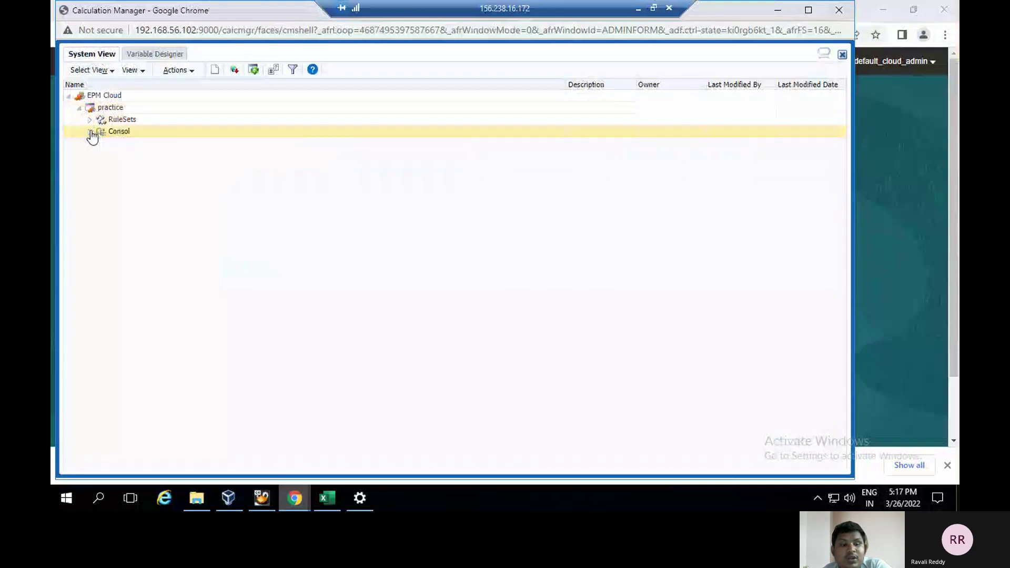
click(90, 132)
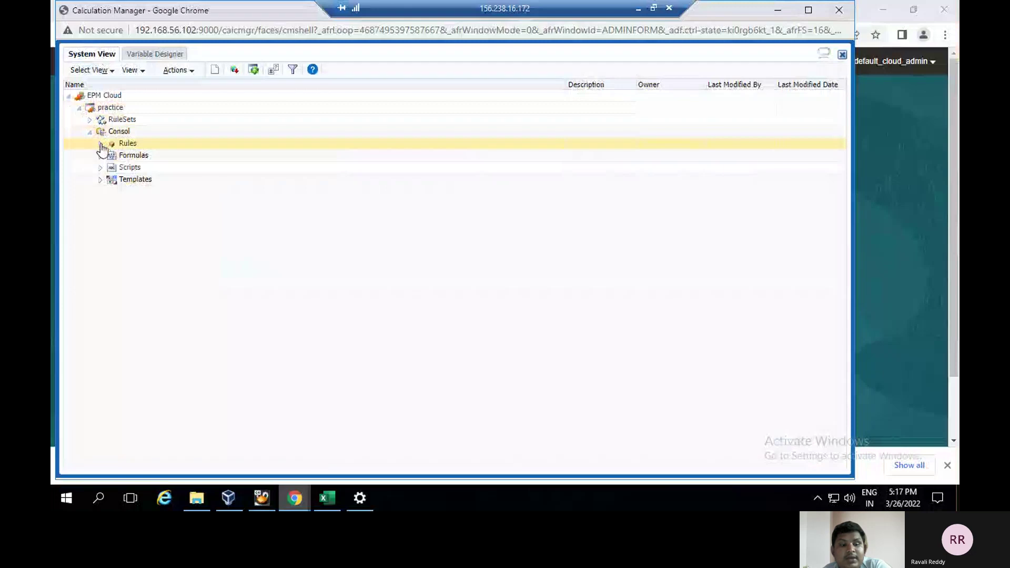
click(100, 145)
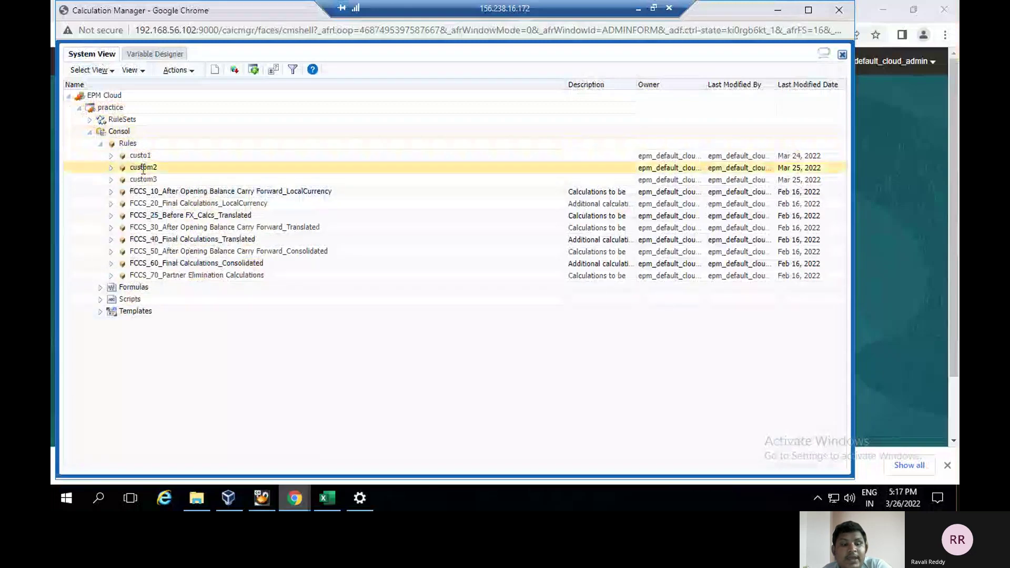
Start a new object of type Rule for the practice application's Consol cube
click(125, 139)
click(189, 72)
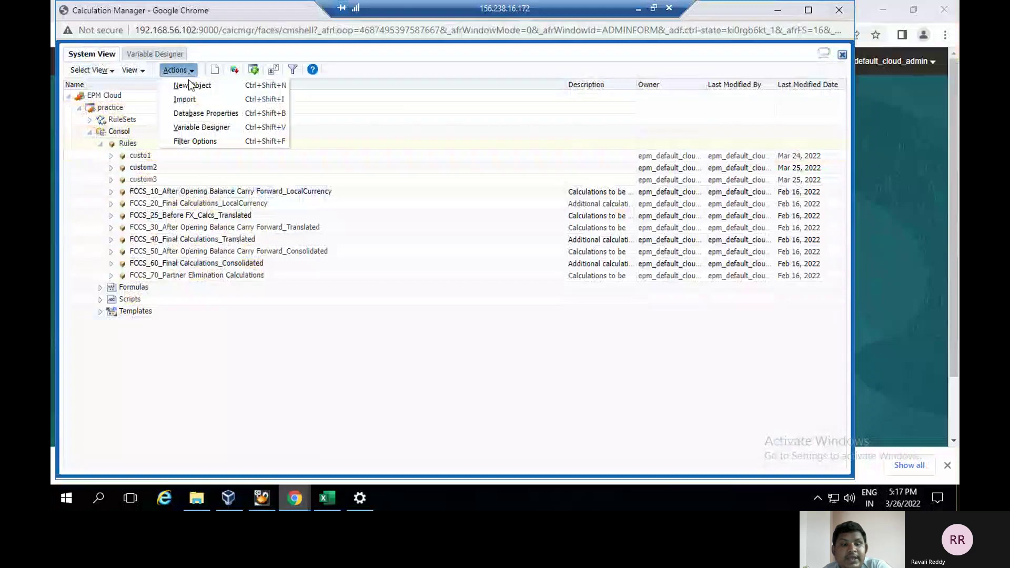
click(191, 85)
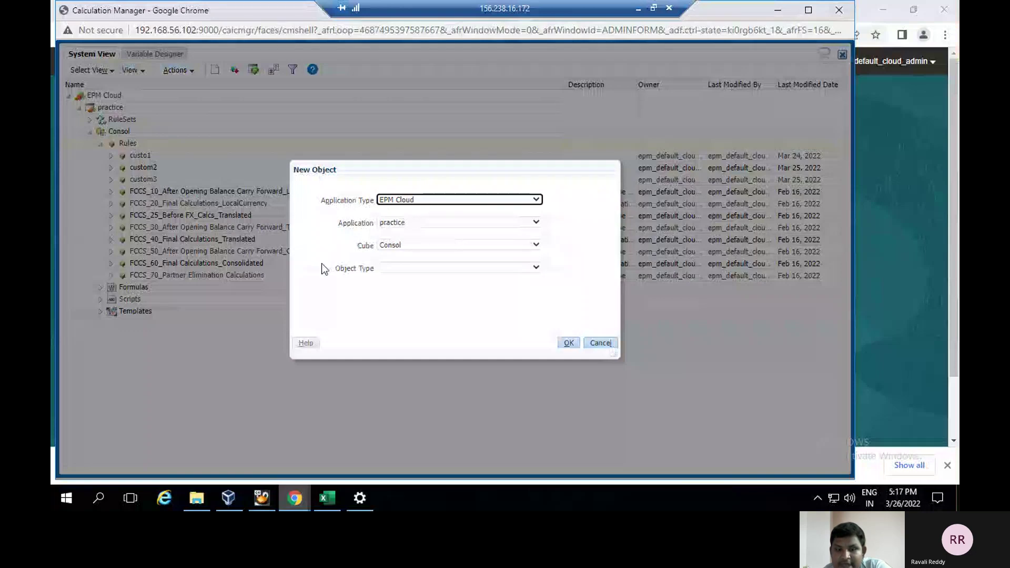
click(534, 269)
click(427, 309)
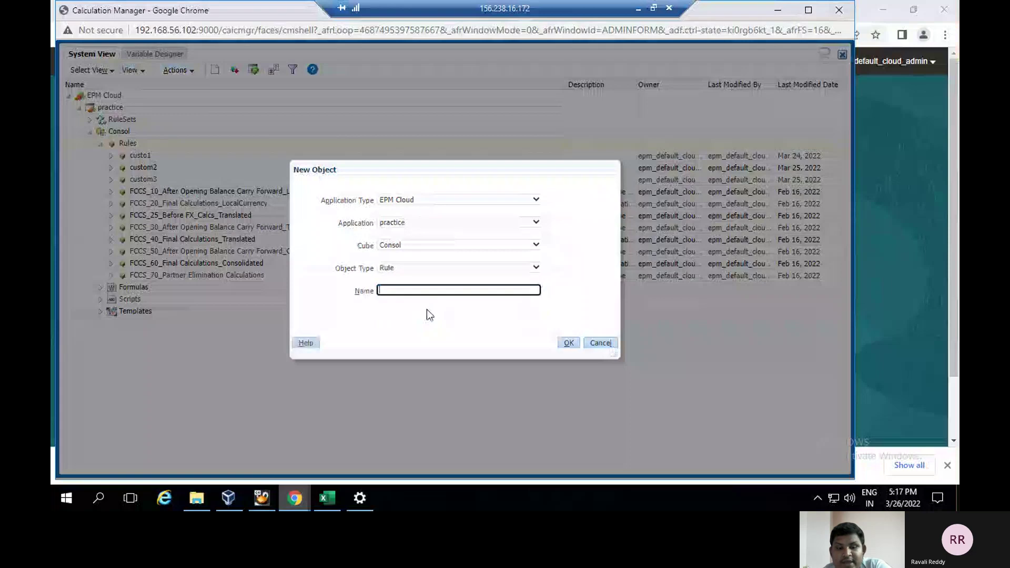
Name the new rule Custome4 and create it, opening it for editing
click(412, 289)
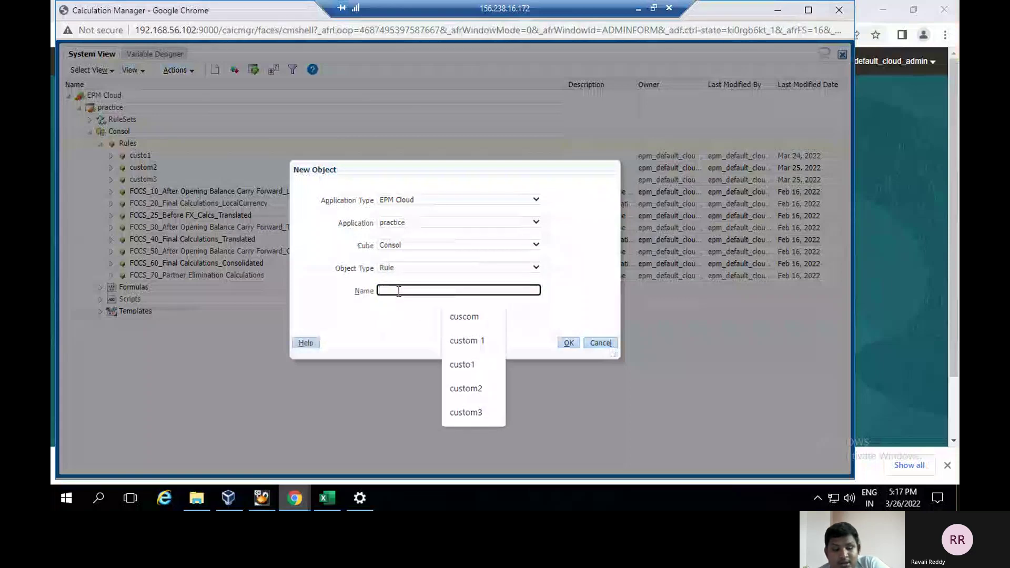
text(Cu)
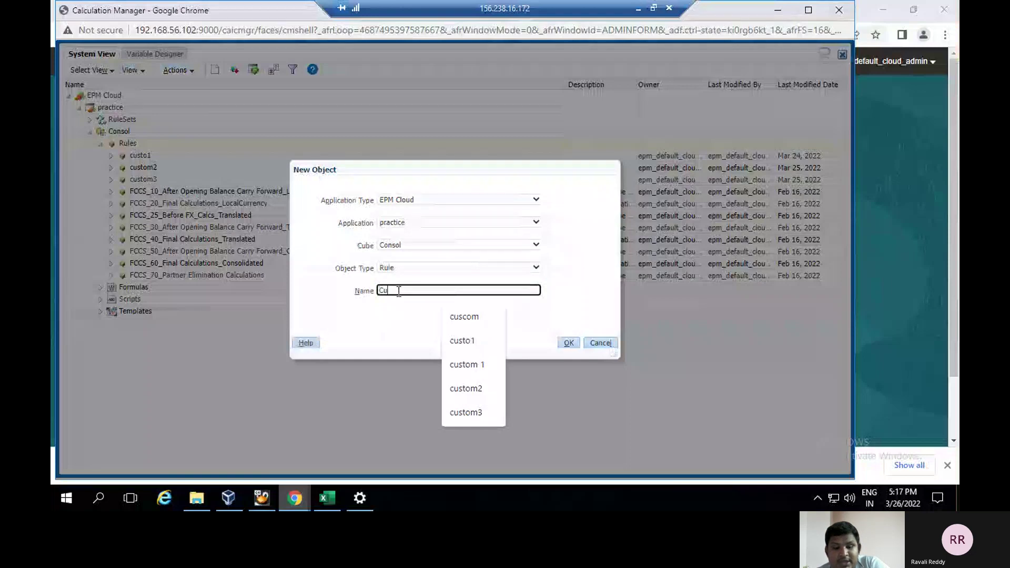
text(st)
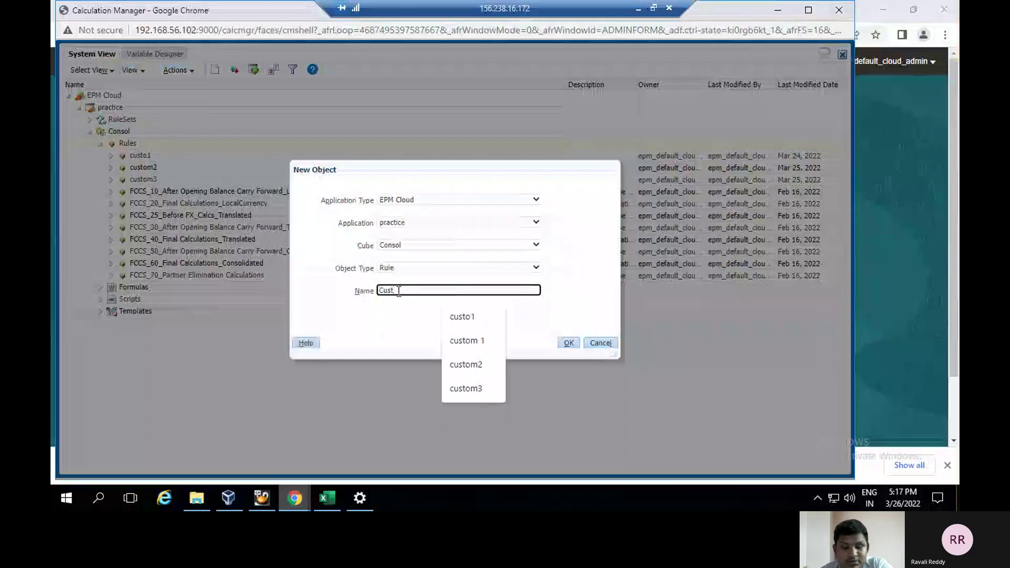
text(mo4)
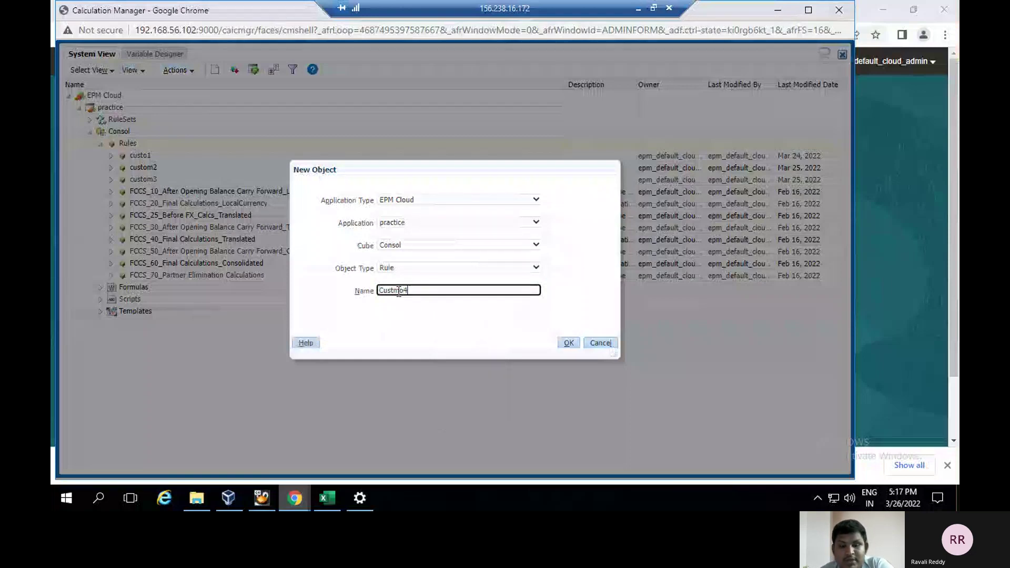
key(BackSpace)
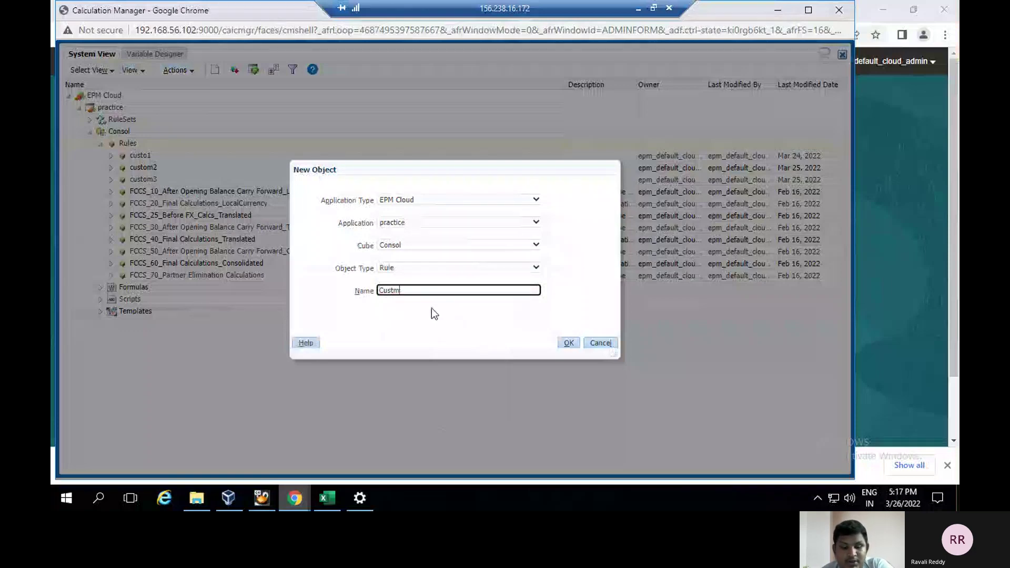
key(BackSpace)
text(ome)
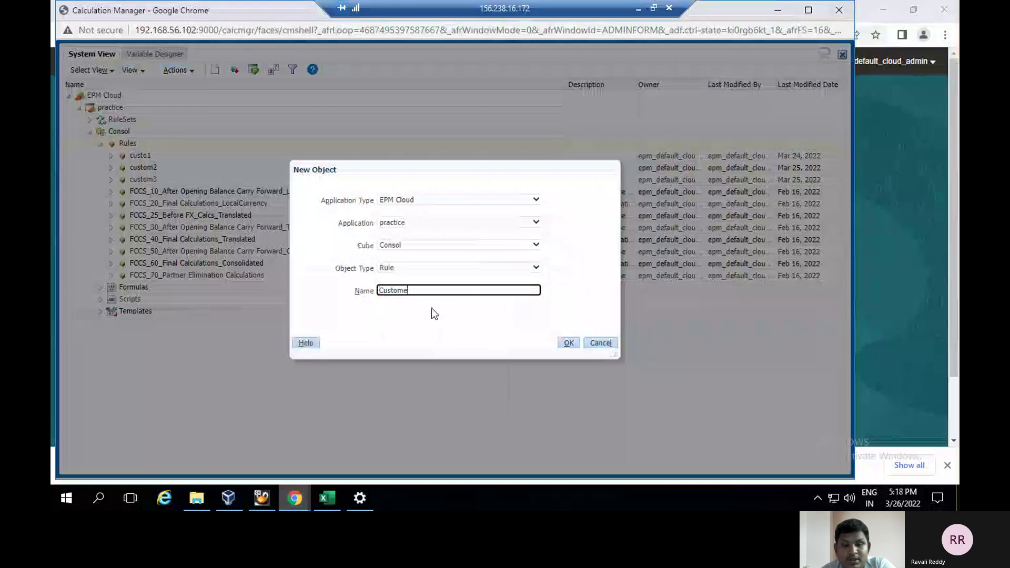
text(4)
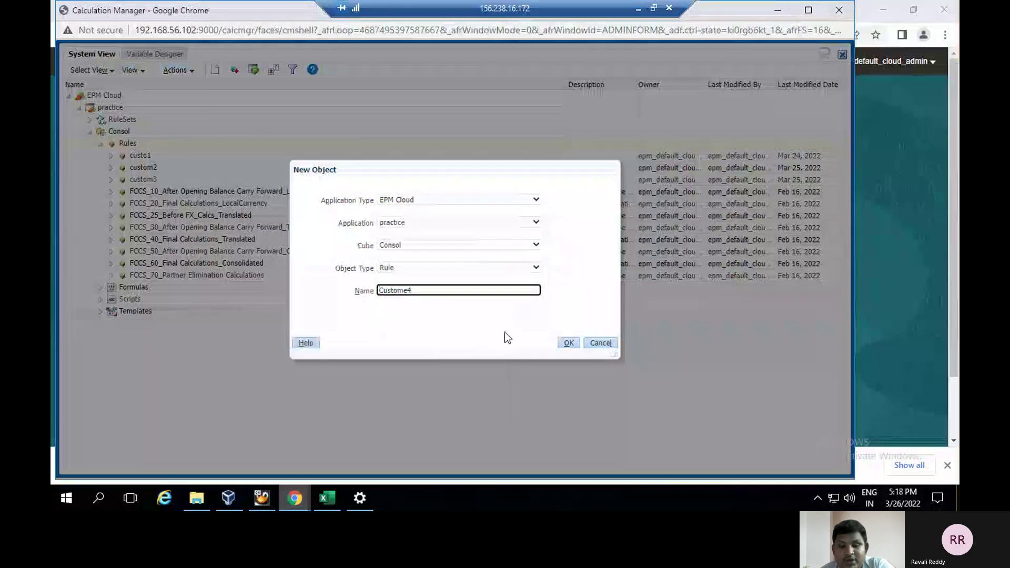
click(570, 344)
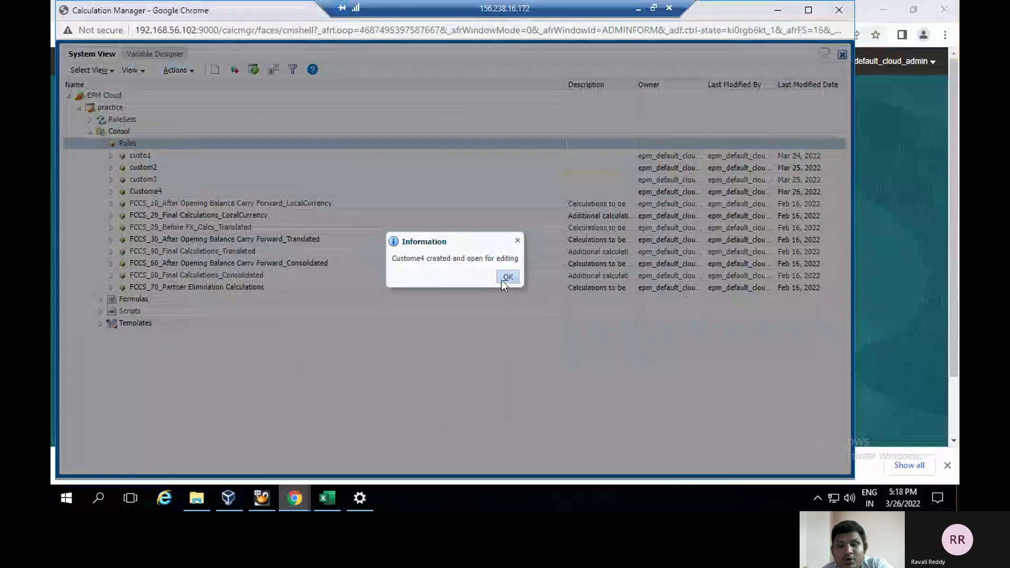
click(504, 277)
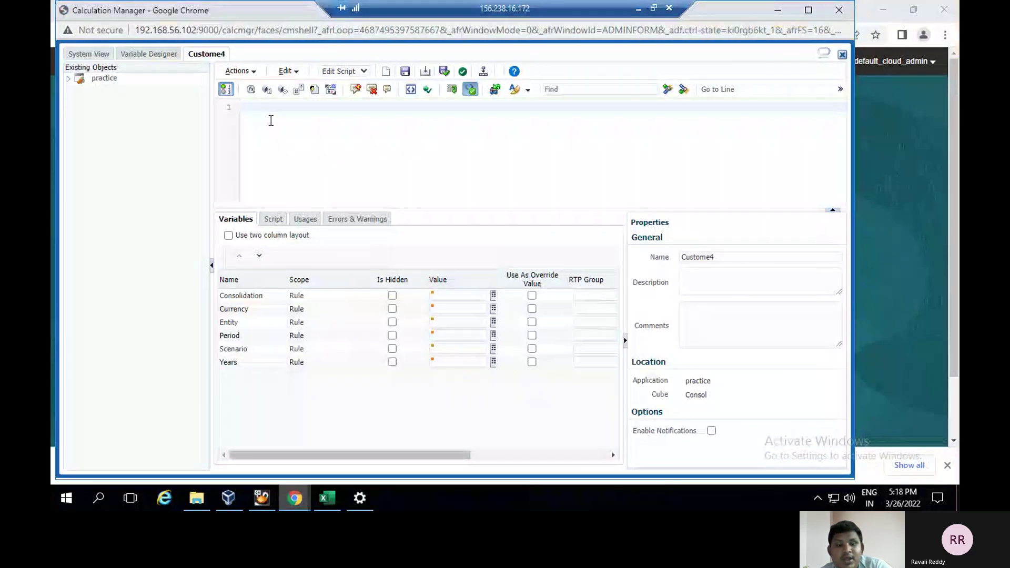
Review the business rule design options on the PowerPoint slide and return to the Custome4 script editor
click(270, 111)
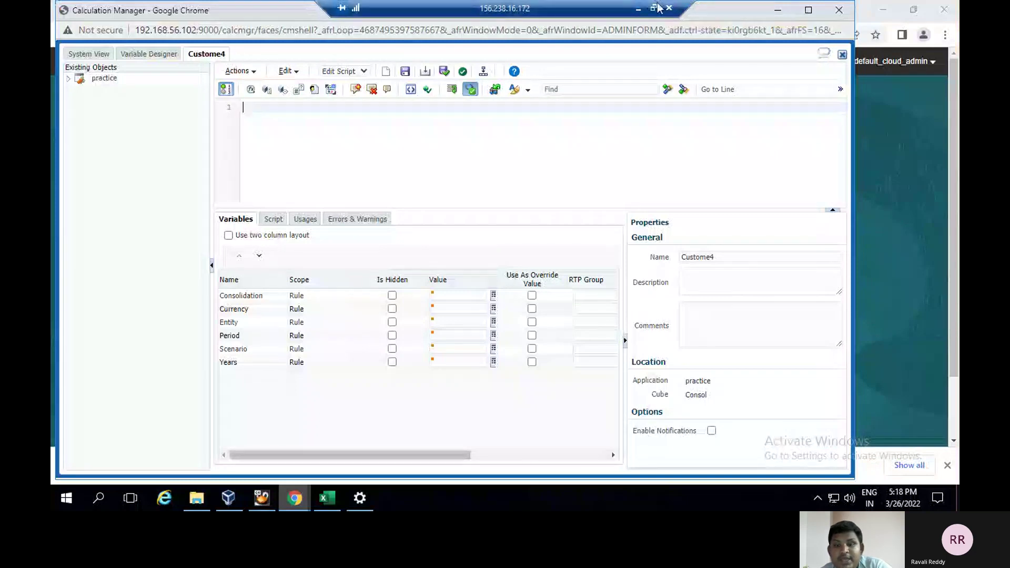
click(639, 8)
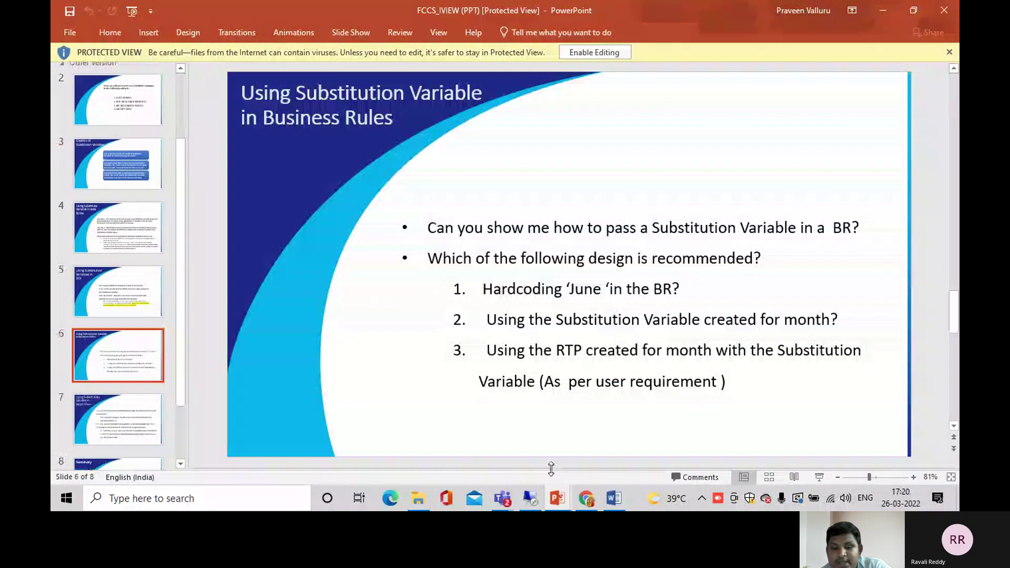
click(532, 500)
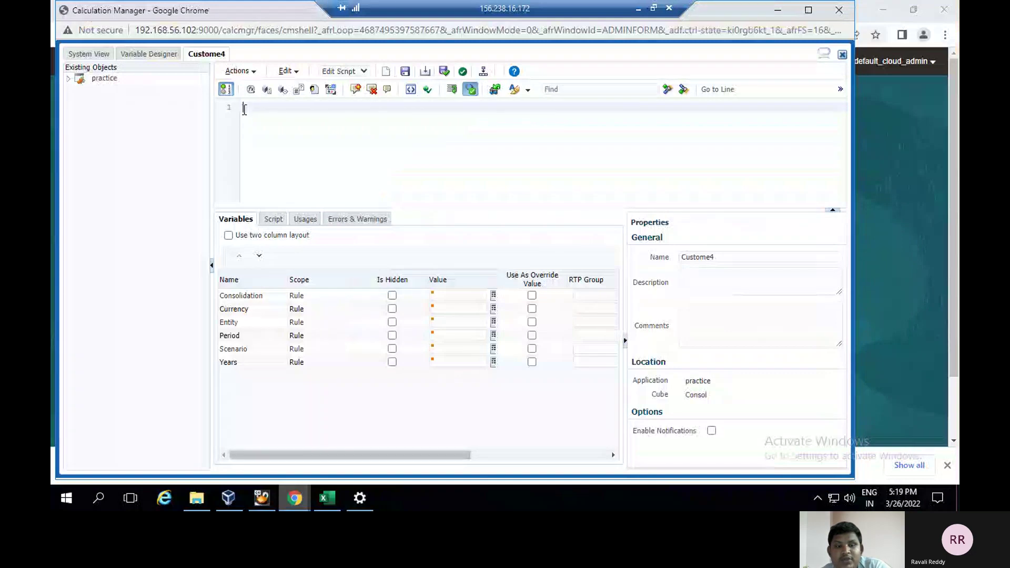
Begin the Custome4 script with the opening statement FIX(Jun)
text(i)
key(BackSpace)
text(FIX)
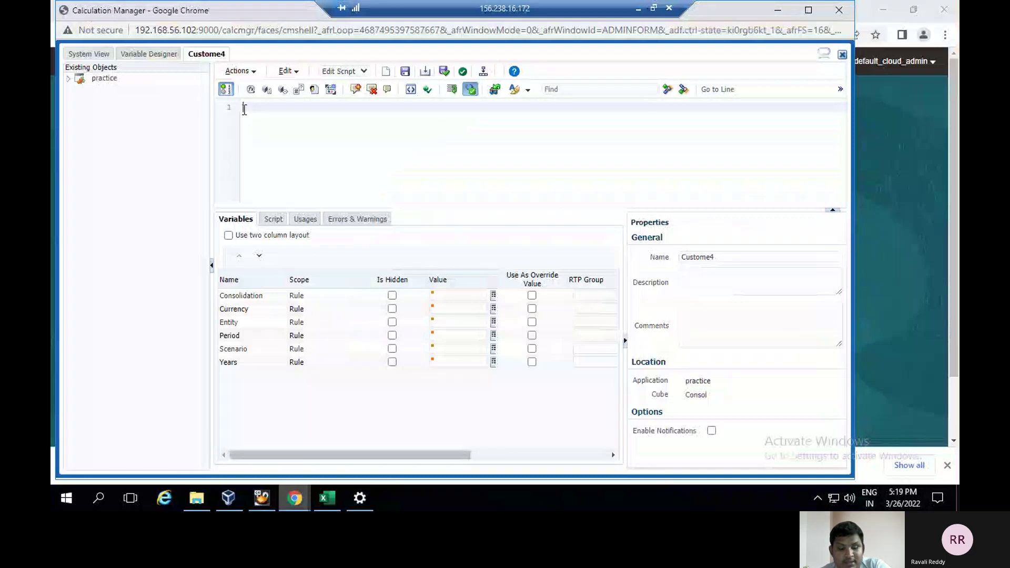
text(())
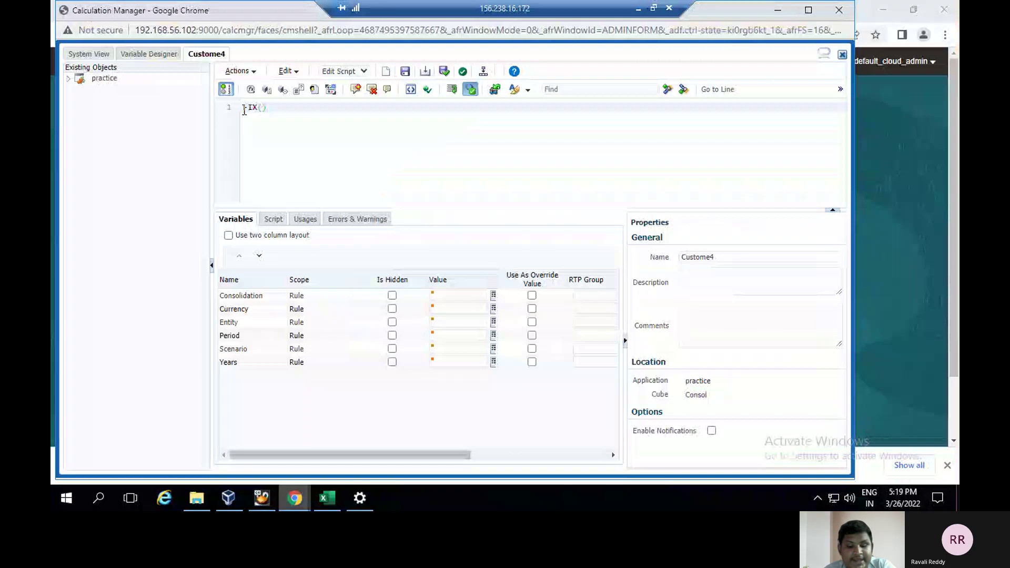
text("J)
key(BackSpace)
key(BackSpace)
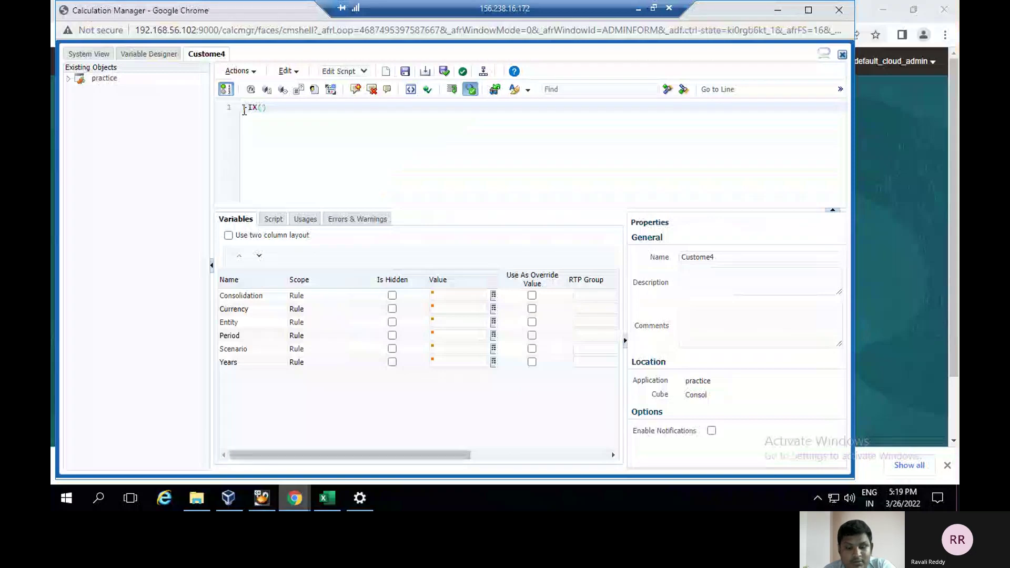
text(Jun)
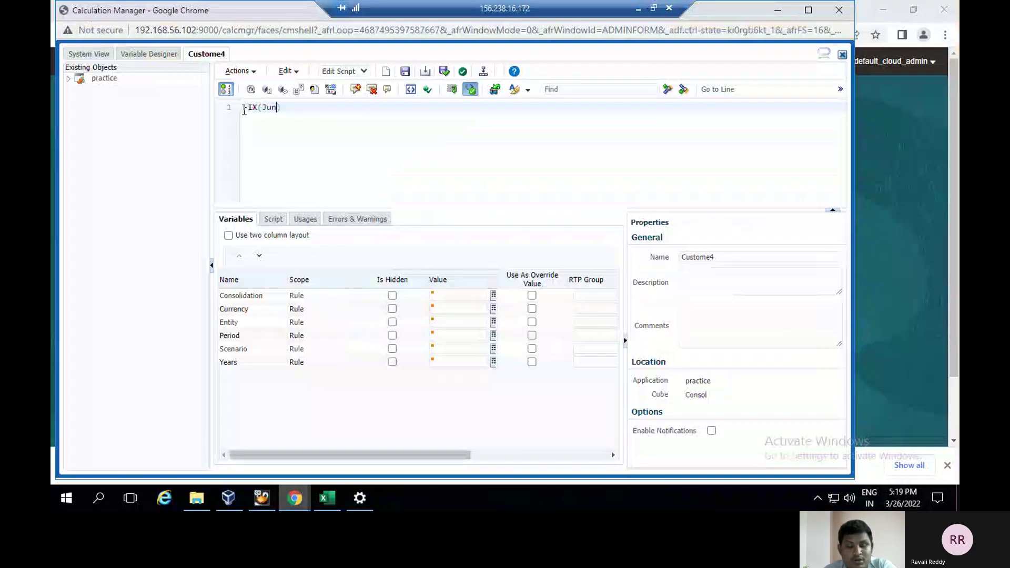
Close the FIX(Jun) block with ENDFIX on its own line and leave an empty line below it
click(291, 113)
key(Return)
text(E)
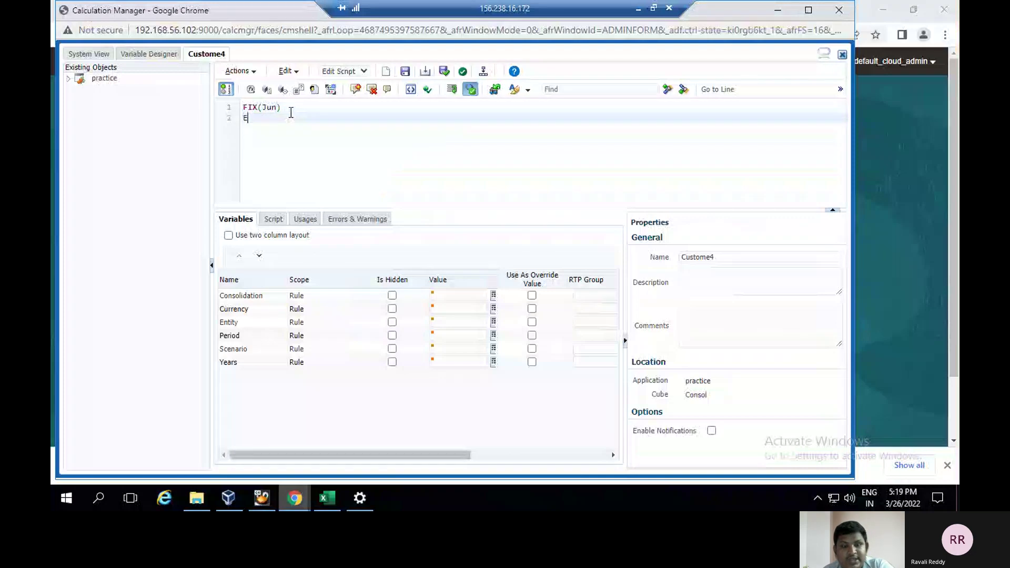
text(n)
key(BackSpace)
text(N)
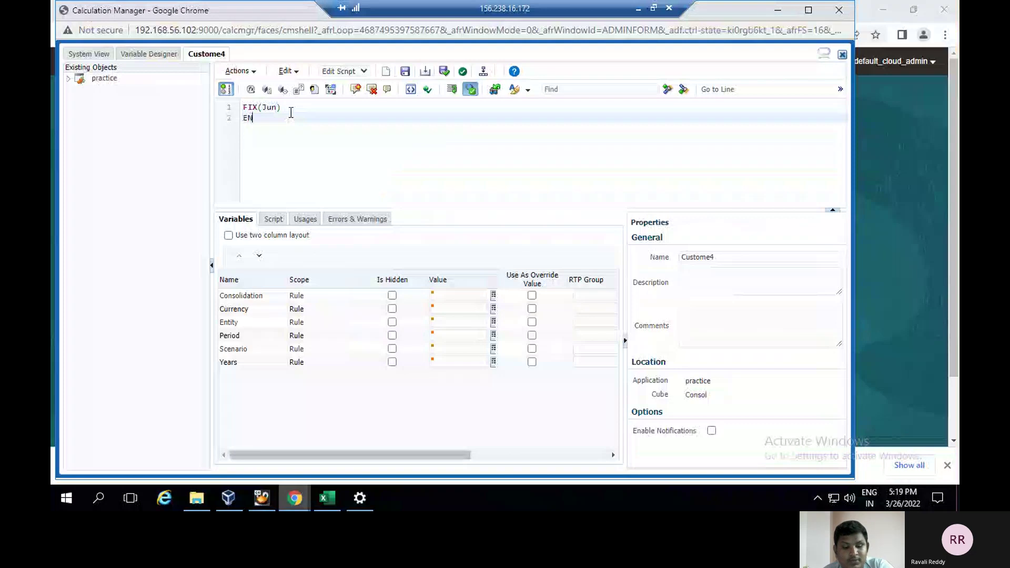
text(DFIX)
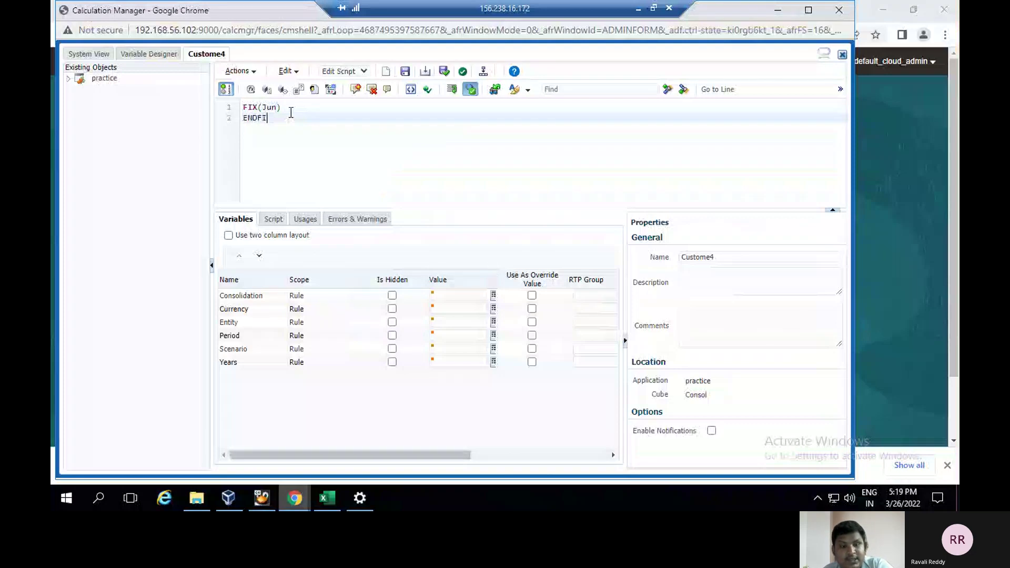
key(Return)
key(Return)
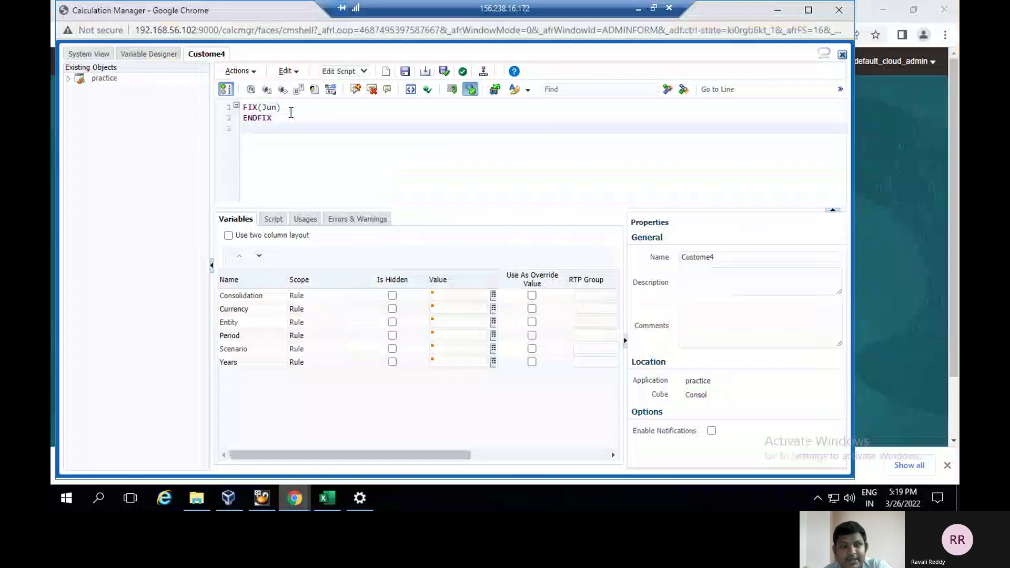
Add a second block, FIX(&CurrMnth3) closed by ENDFIX, using the substitution variable, followed by an empty line
text(FIX()
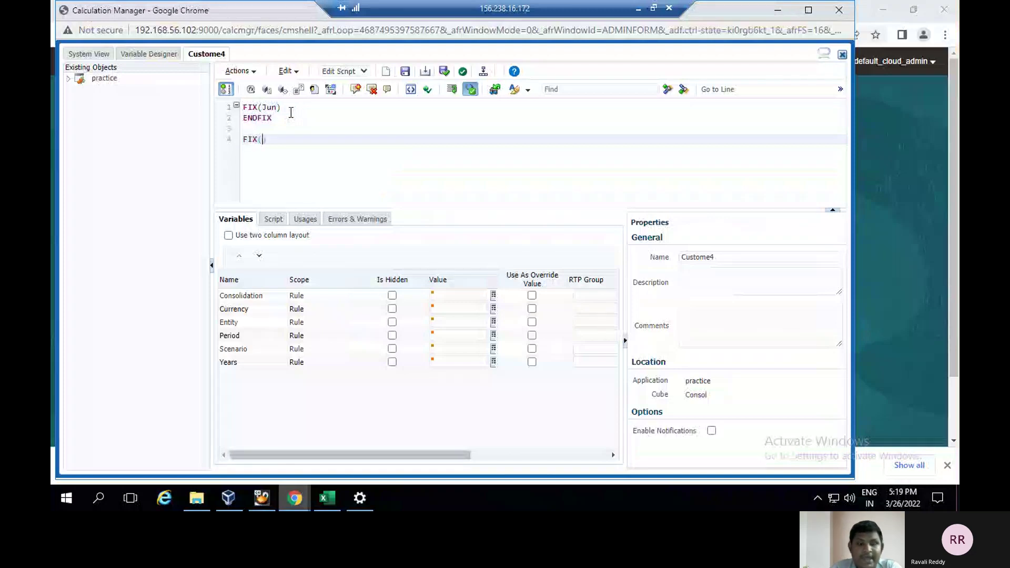
text(&)
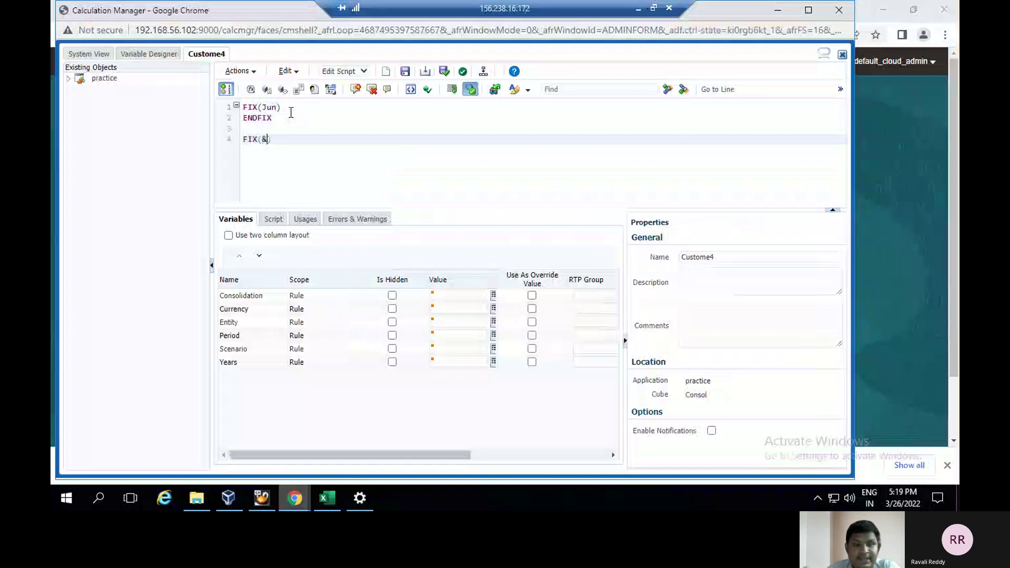
text(Curr)
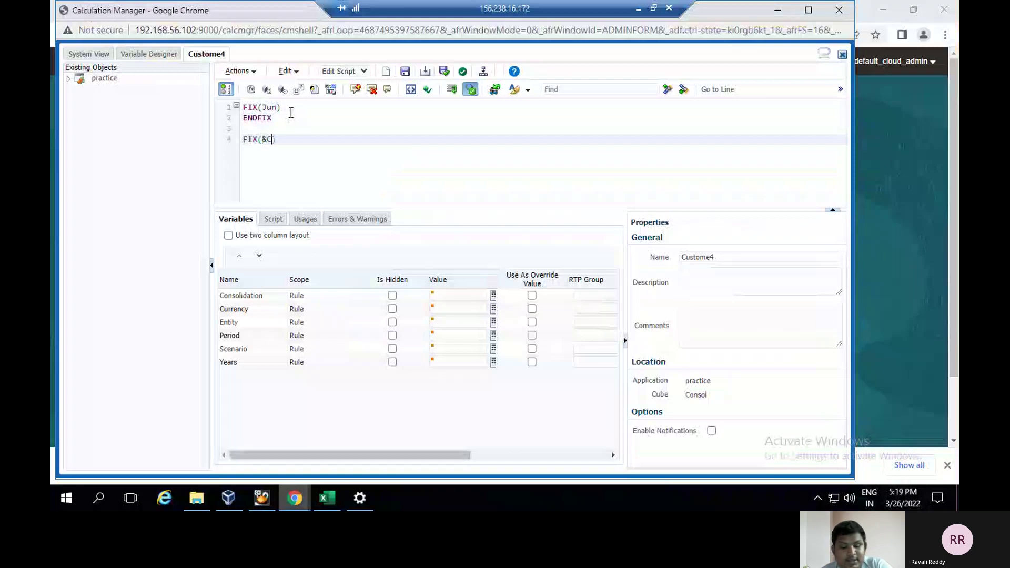
text(Mnth3)
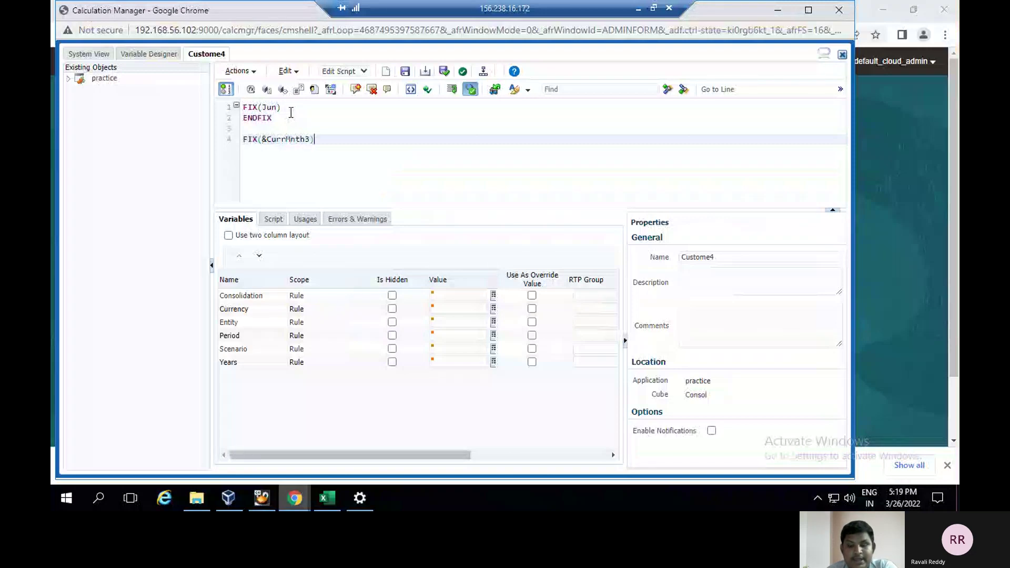
key(Return)
text(ENDFIX)
key(Return)
key(Return)
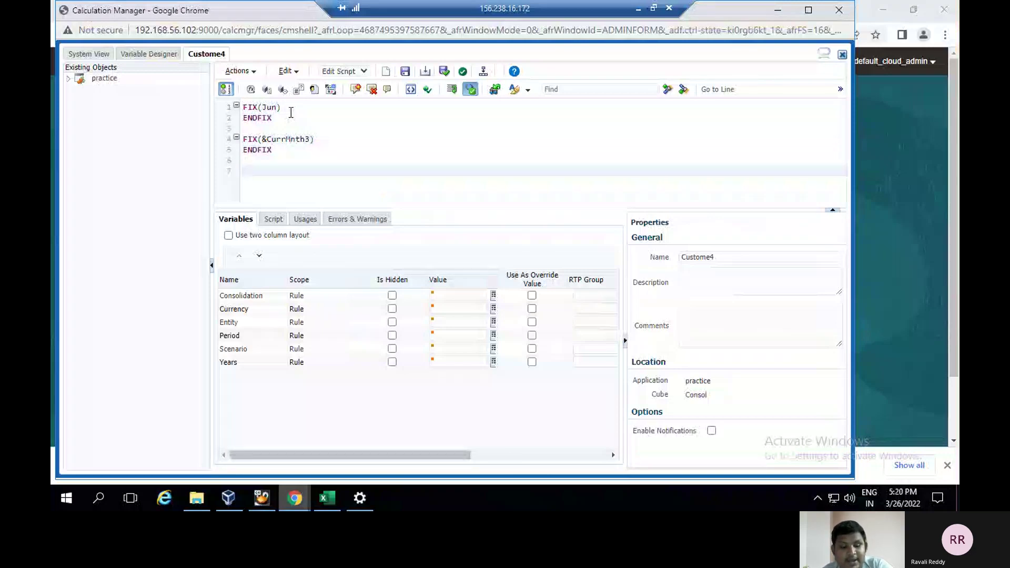
Start a third block that fixes on a runtime prompt in curly braces: FIX({rtp_month})
text(FIX)
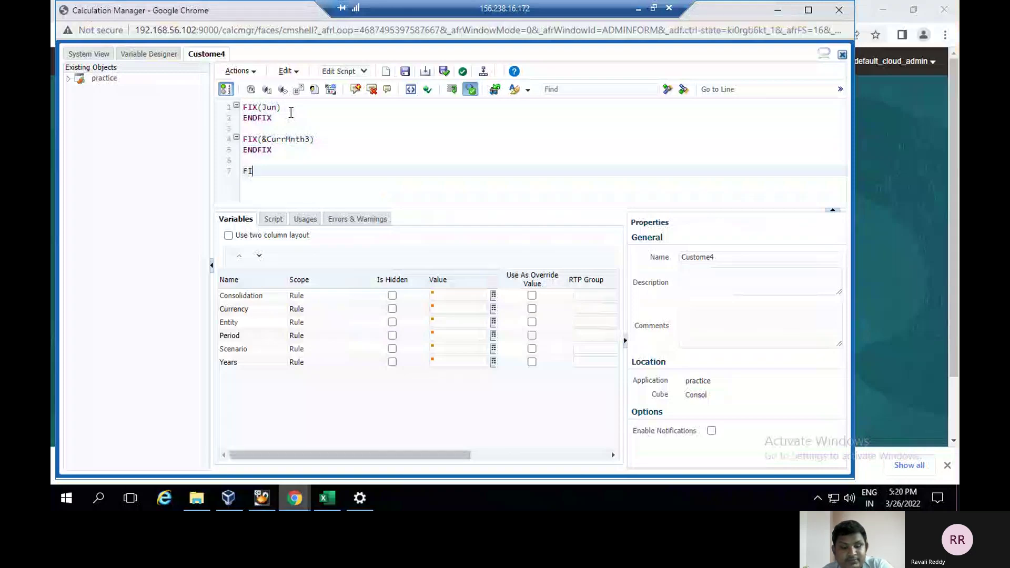
text(()
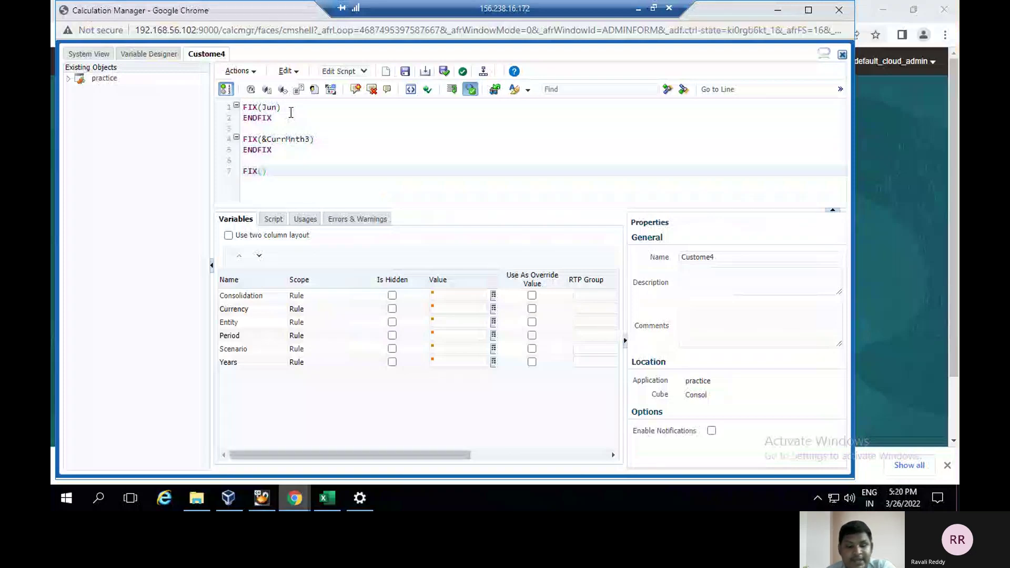
text(rtp)
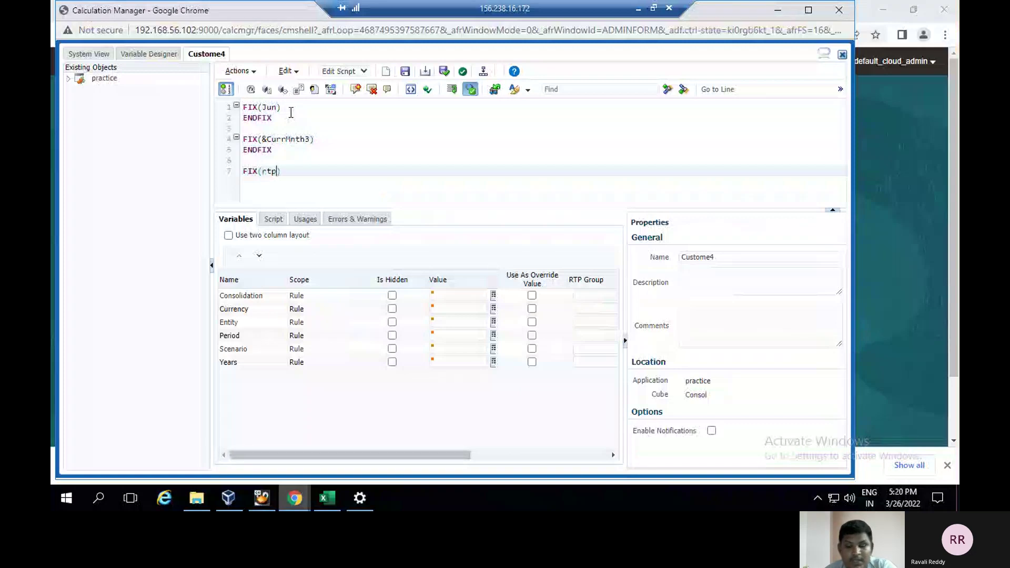
text(_)
key(BackSpace)
key(BackSpace)
key(BackSpace)
key(BackSpace)
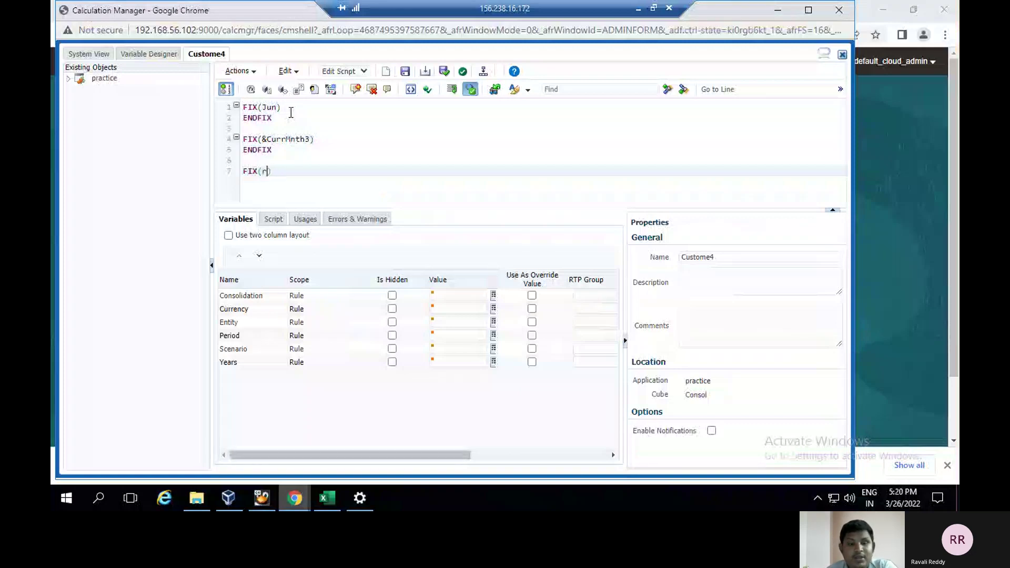
text([)
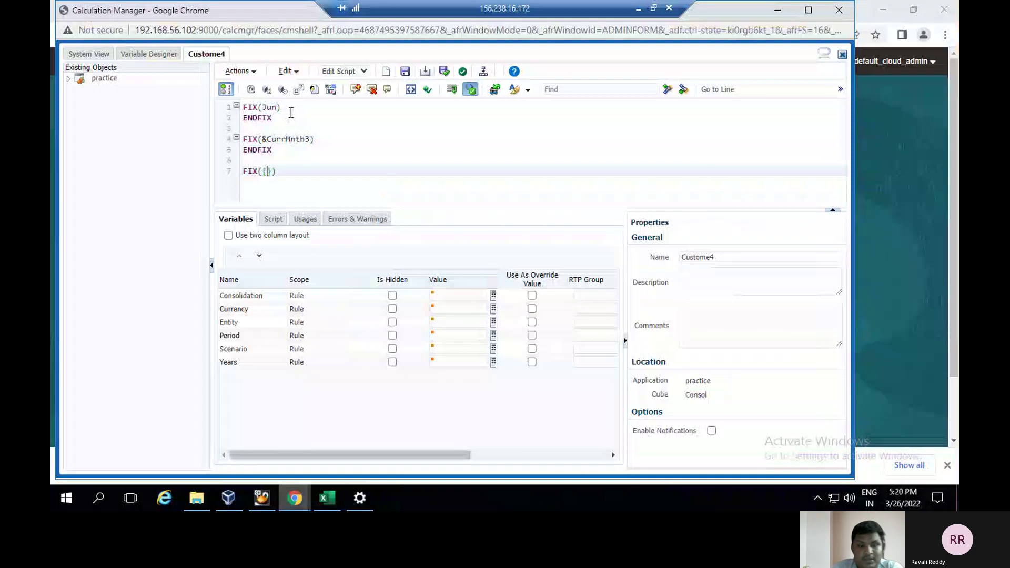
text(rt)
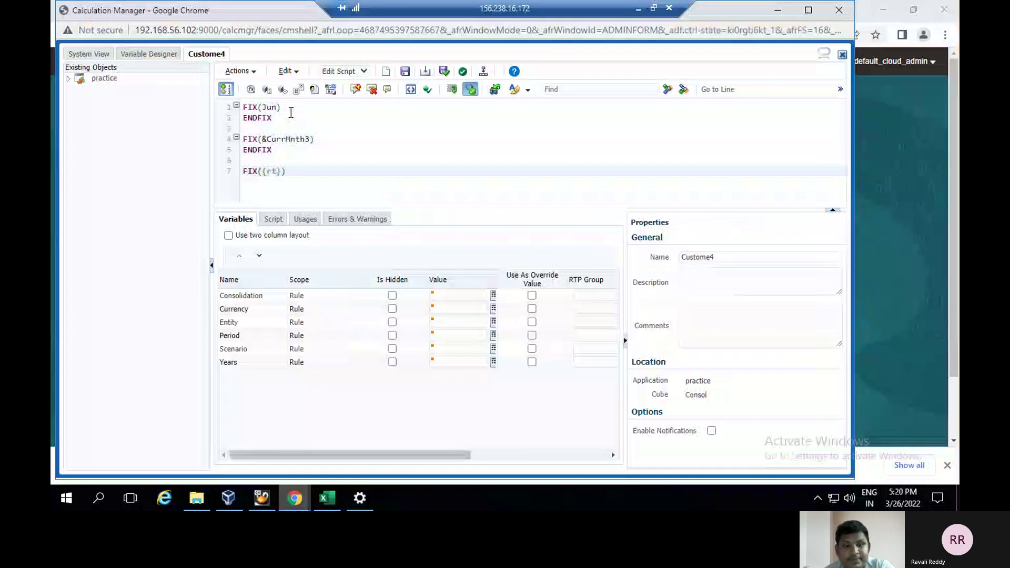
text(p_)
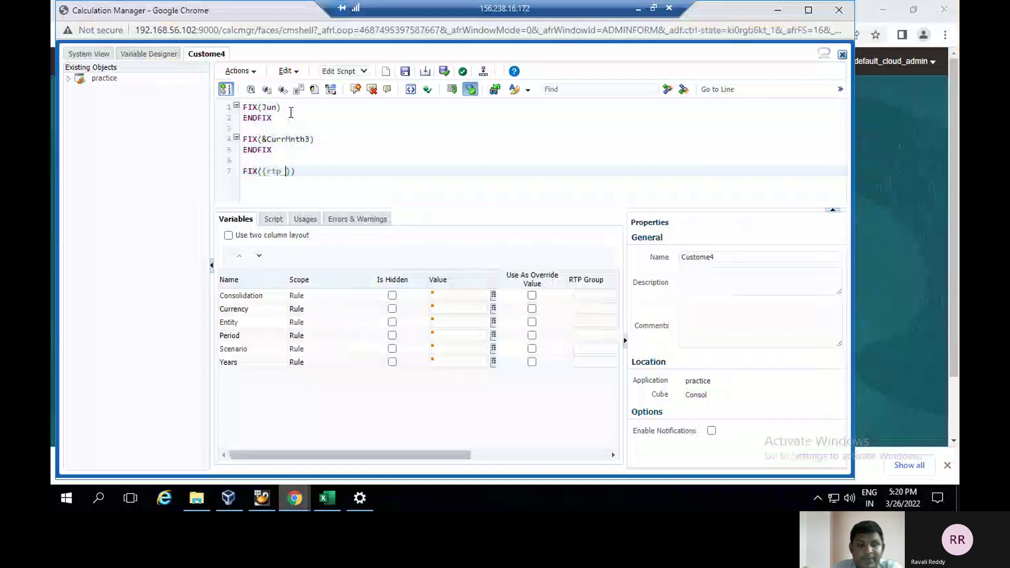
text( month)
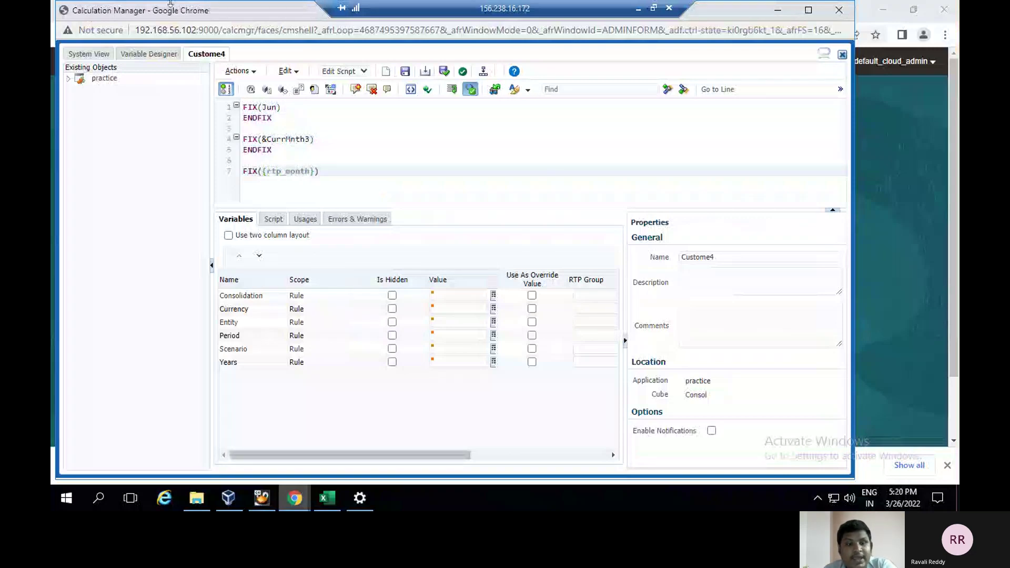
Check the month prompt's name among the global replacement variables and correct the third FIX statement to {rtp_month1}
click(158, 57)
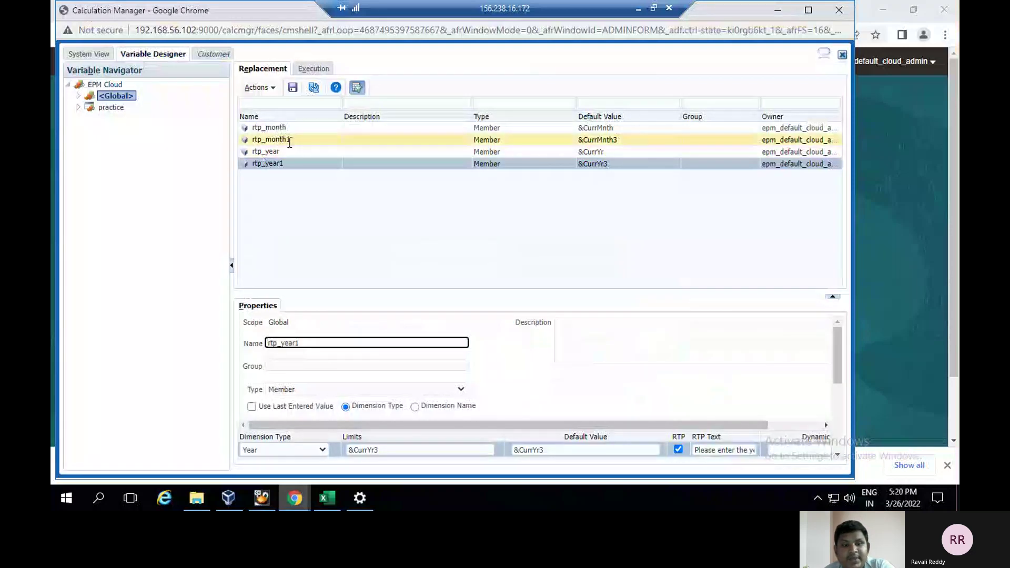
triple_click(210, 55)
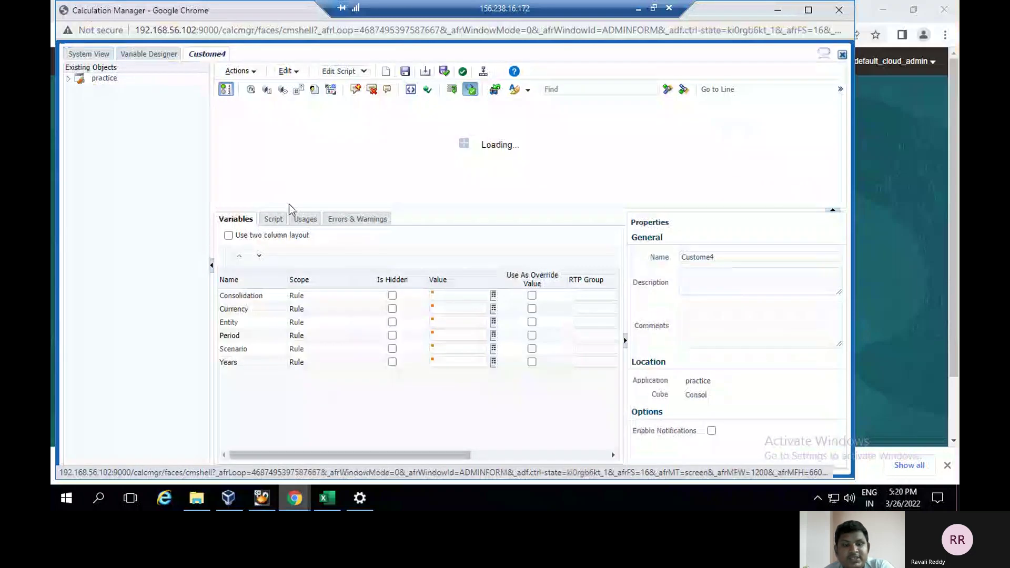
click(311, 171)
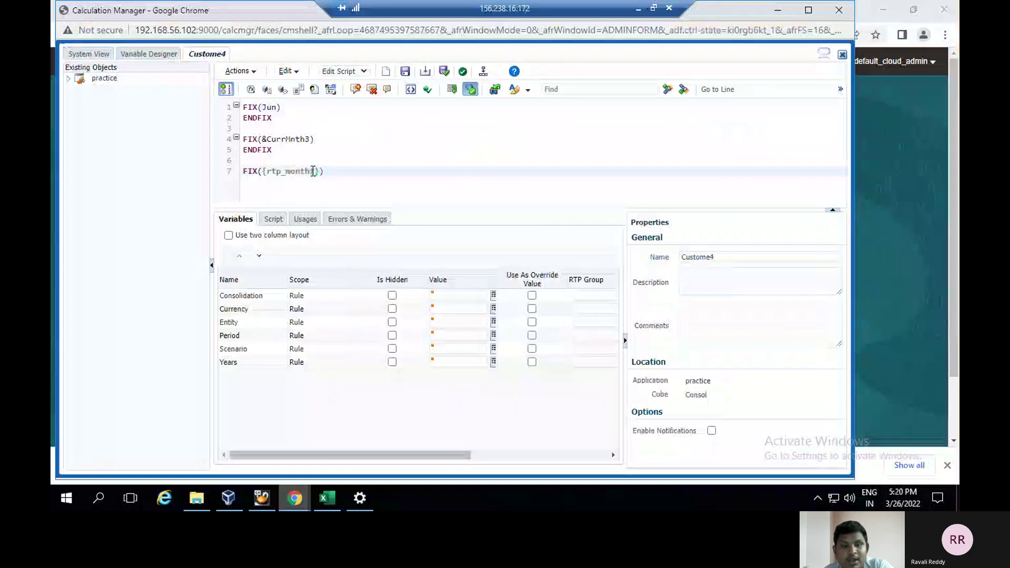
text(1)
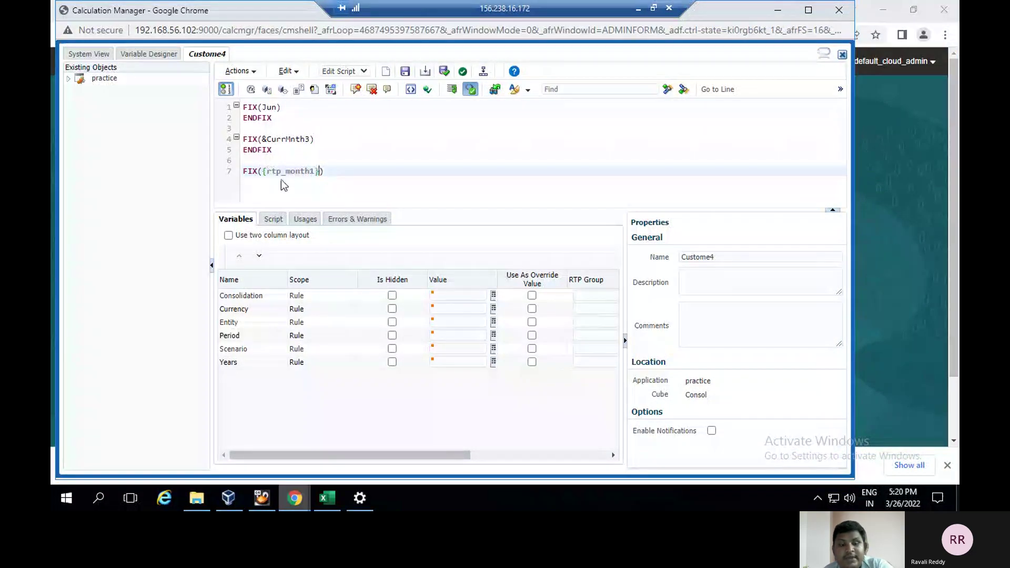
Close the FIX({rtp_month1}) block with ENDFIX on the line below
click(343, 172)
key(Return)
text(F)
key(BackSpace)
text(E)
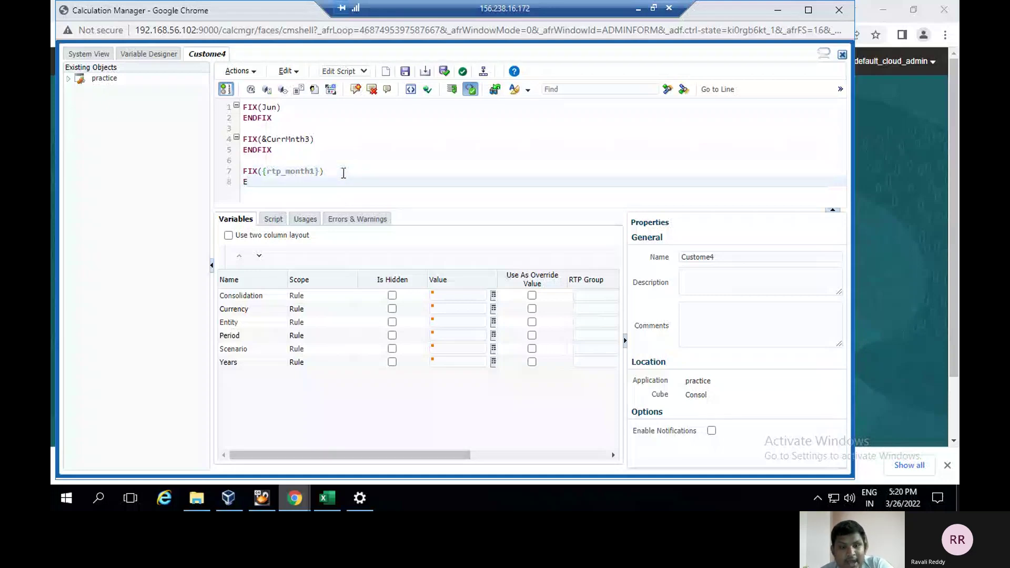
text(nd)
key(BackSpace)
key(BackSpace)
text(ND)
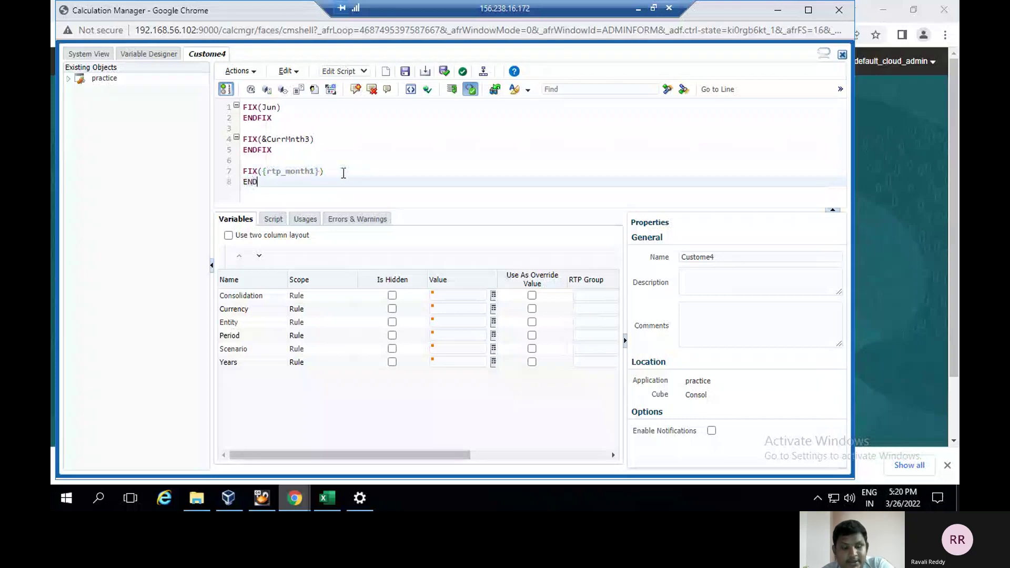
text(FIX)
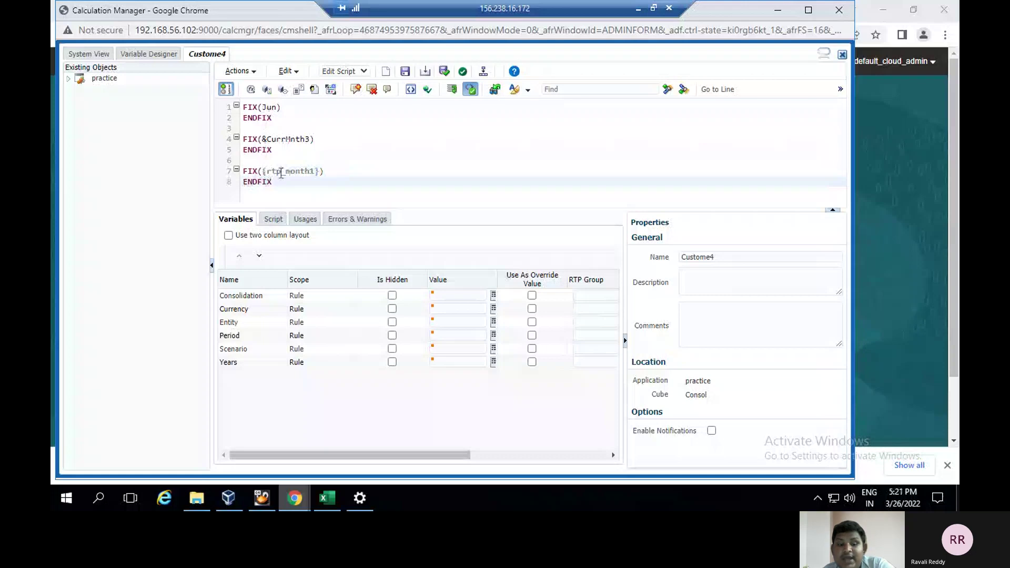
Comment out the FIX(Jun) and FIX(&CurrMnth3) blocks together by enclosing them in /* and */
click(243, 107)
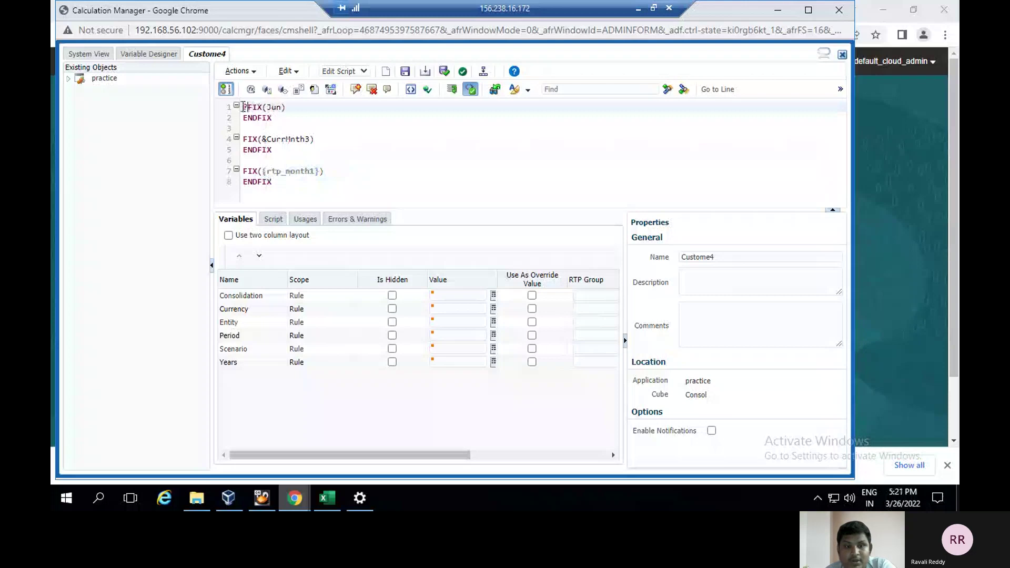
key(BackSpace)
text(/)
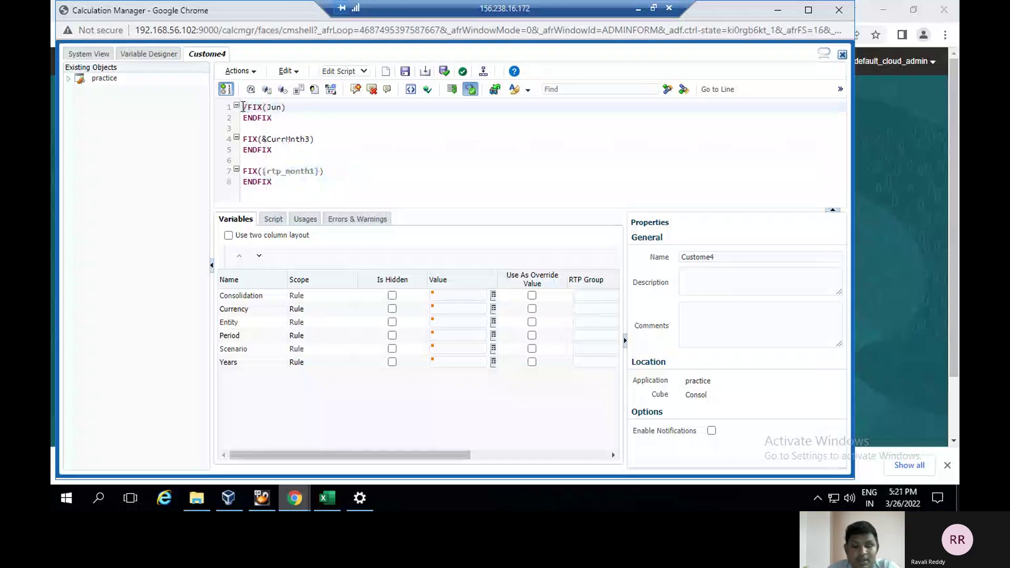
text(*)
click(275, 156)
text(*)
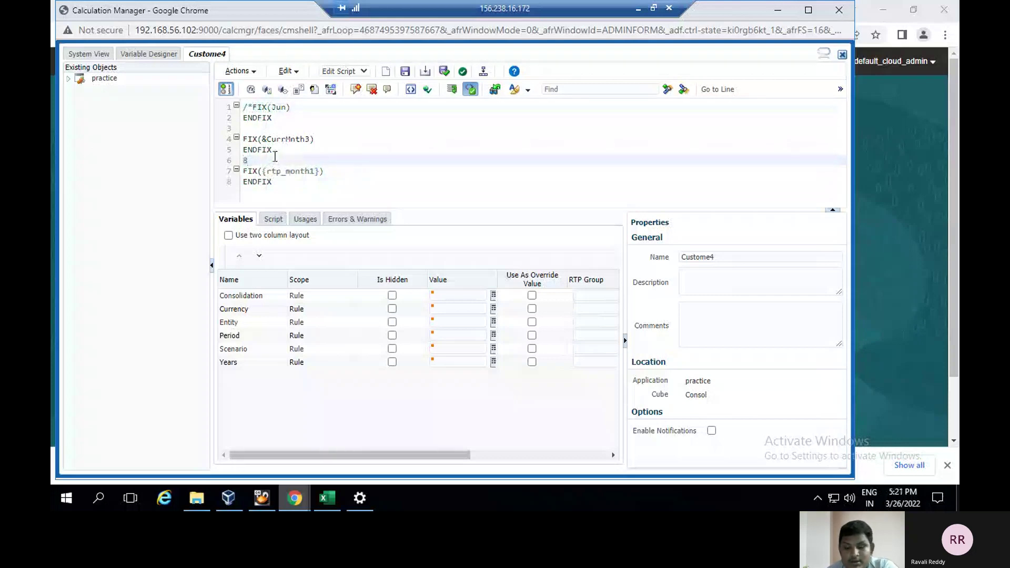
key(BackSpace)
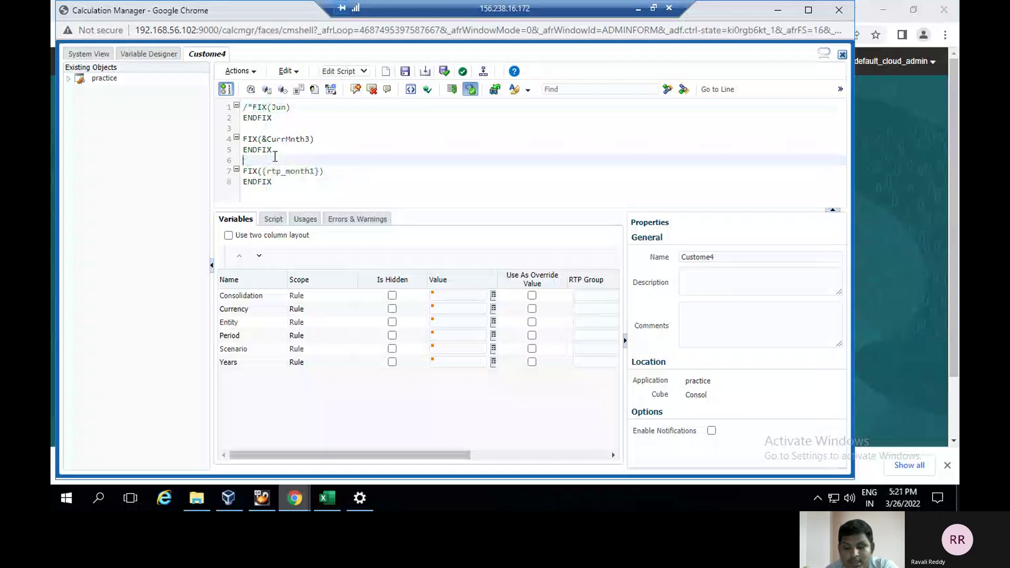
text(*/)
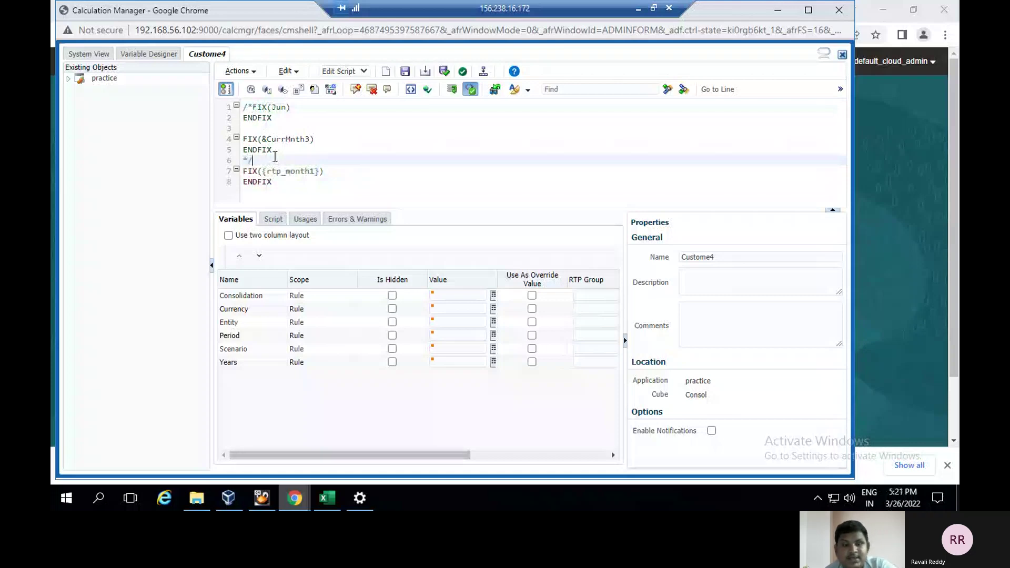
Add the year runtime prompt as a second argument so the statement reads FIX({rtp_month1},{rtp_year1})
click(319, 172)
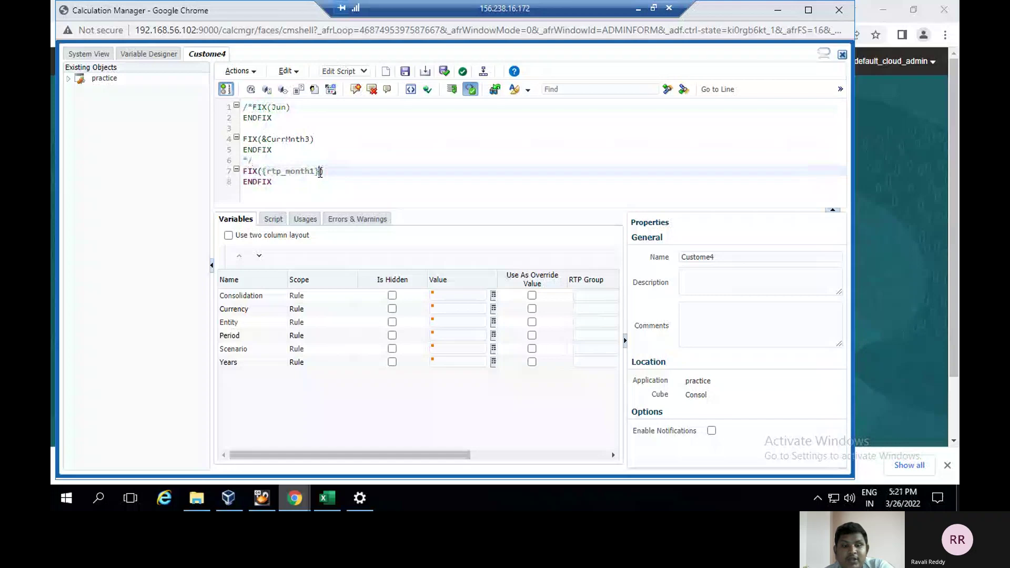
text())
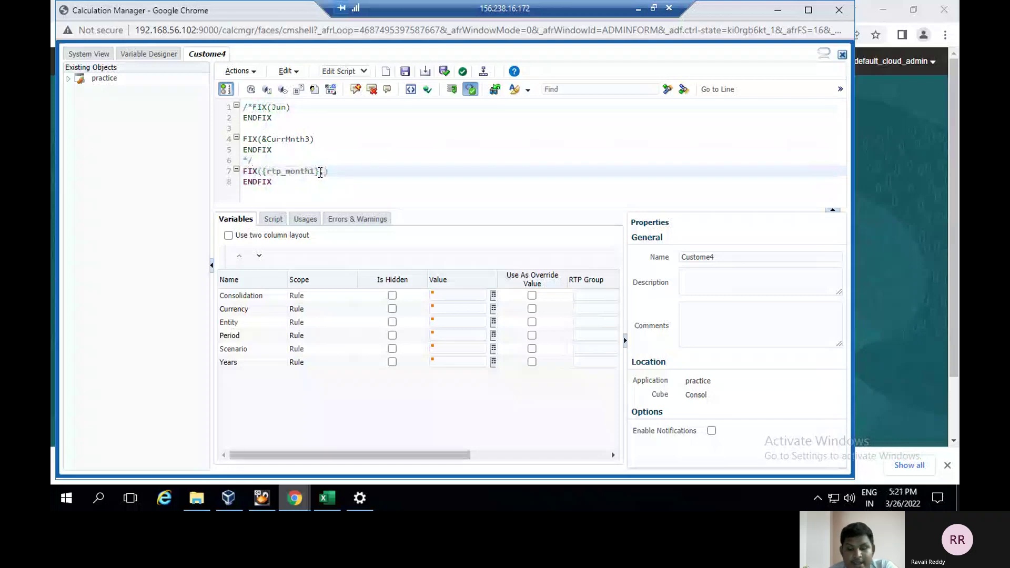
text(,{rtp_)
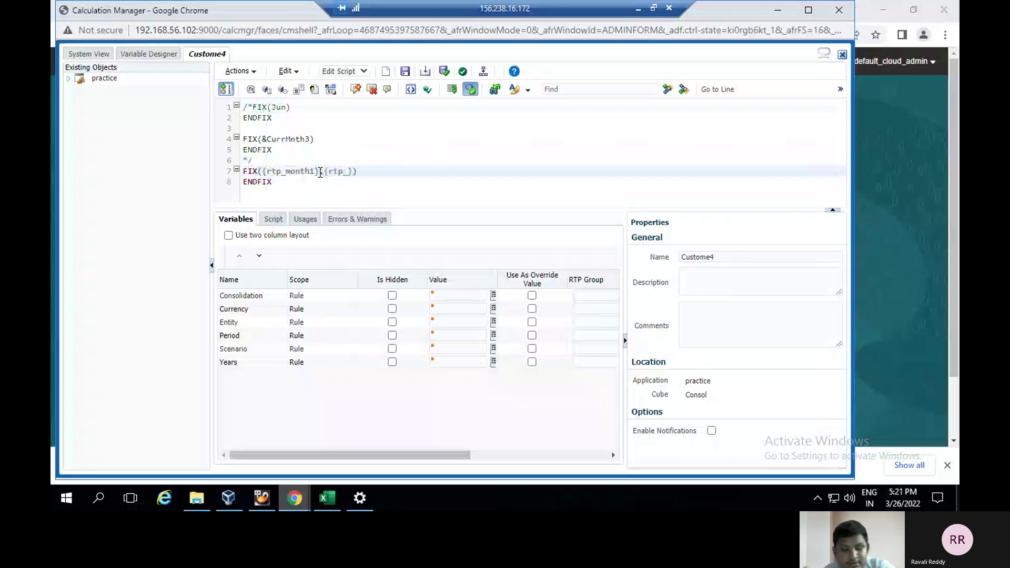
text(year)
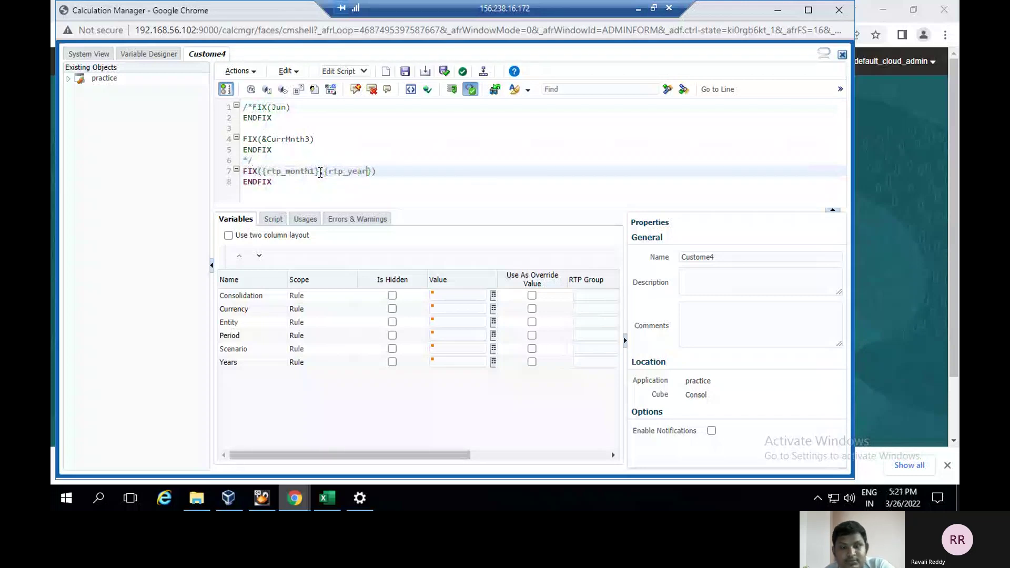
text(1)
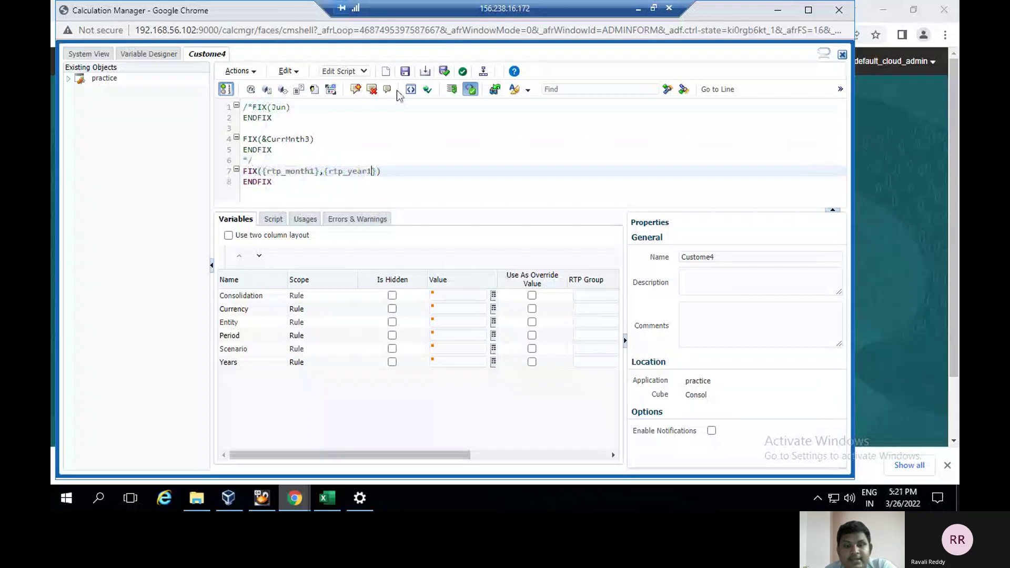
Save the Custome4 rule and validate its script
click(407, 72)
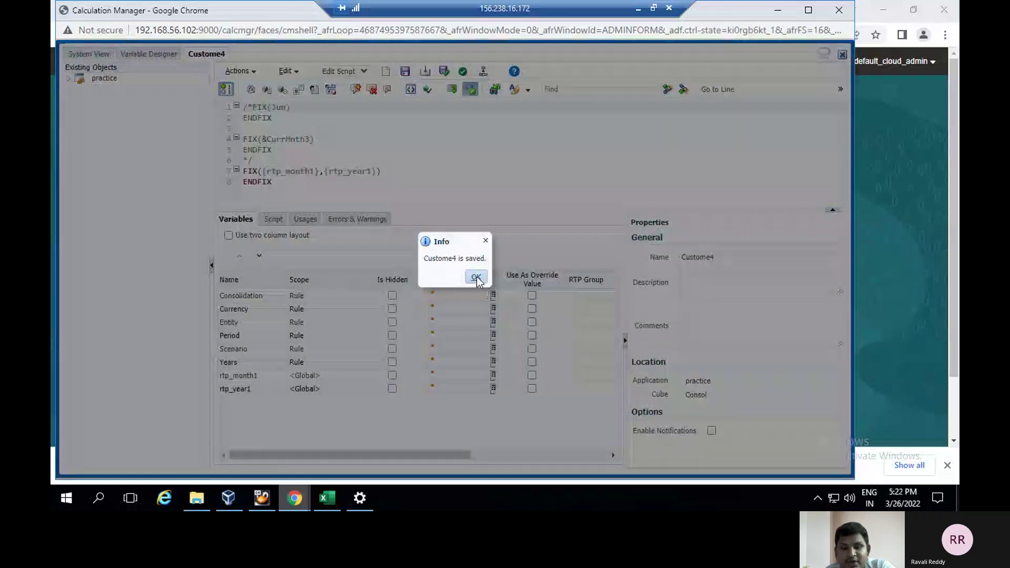
click(476, 277)
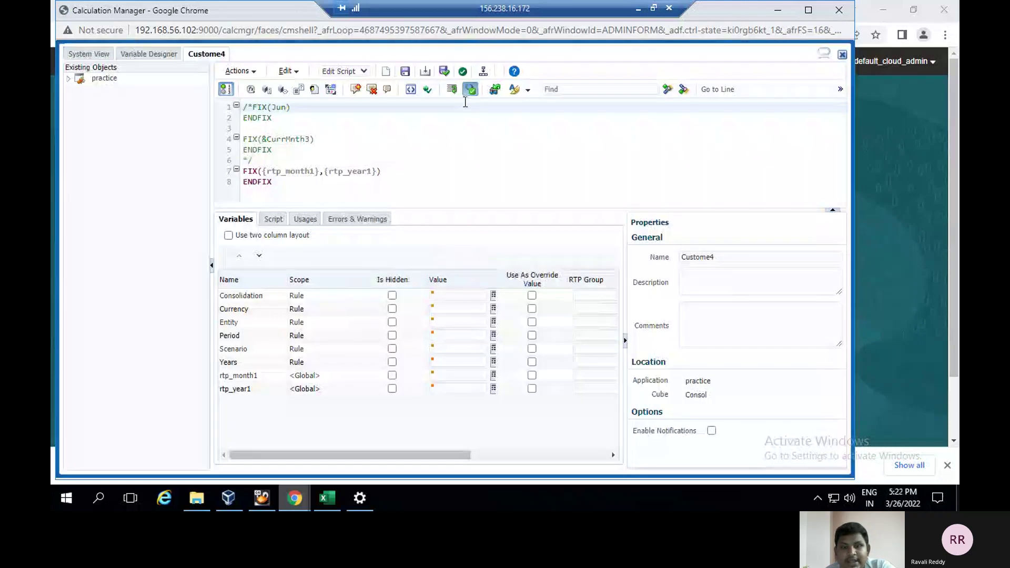
click(463, 72)
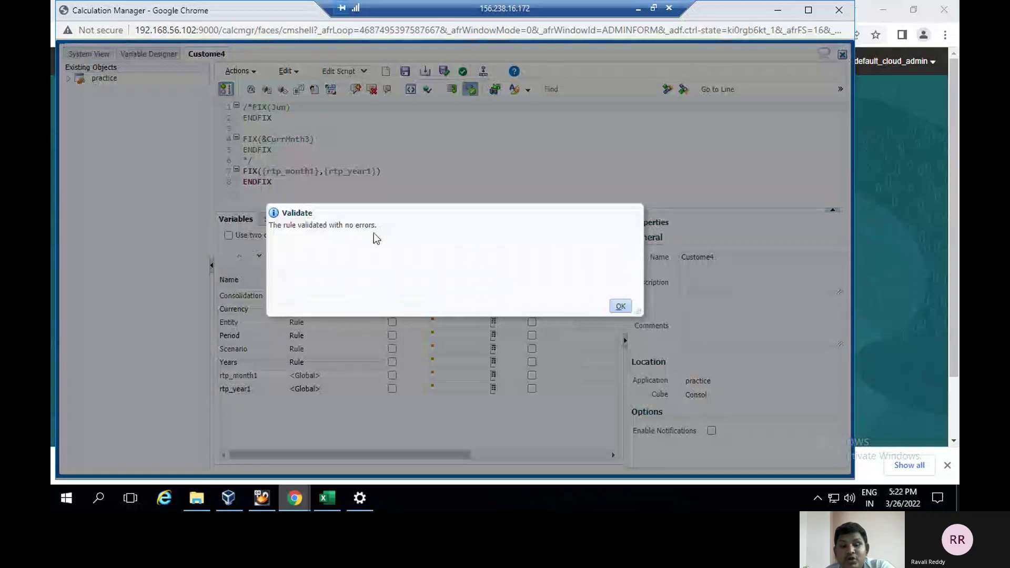
click(625, 308)
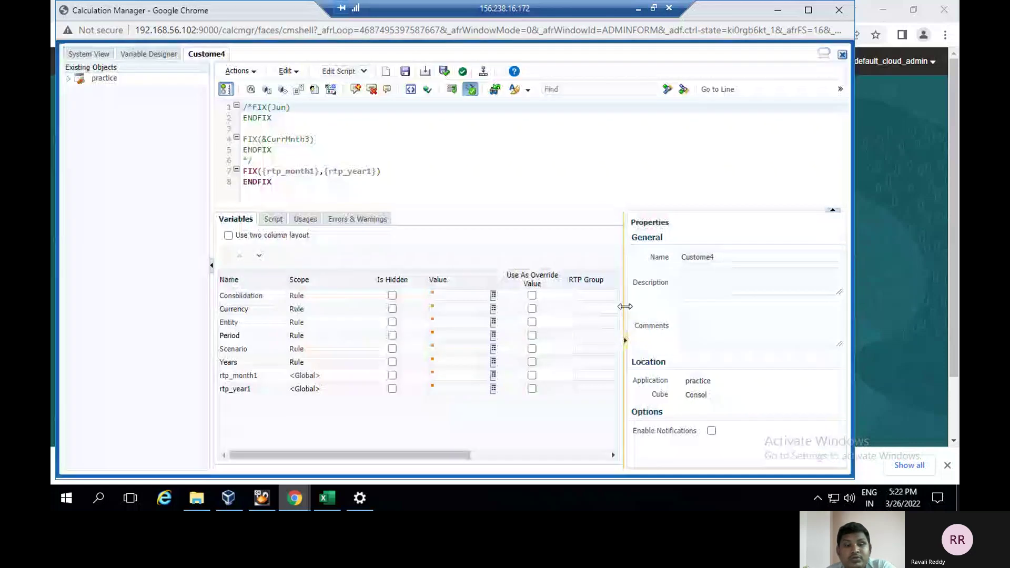
Deploy the Custome4 rule, then close it along with the Calculation Manager window
click(239, 71)
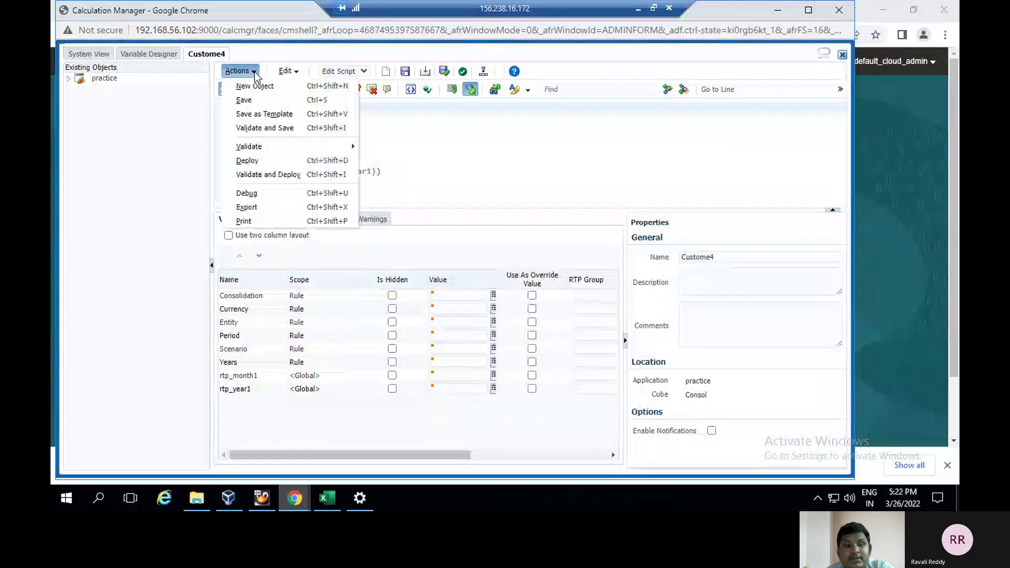
click(253, 162)
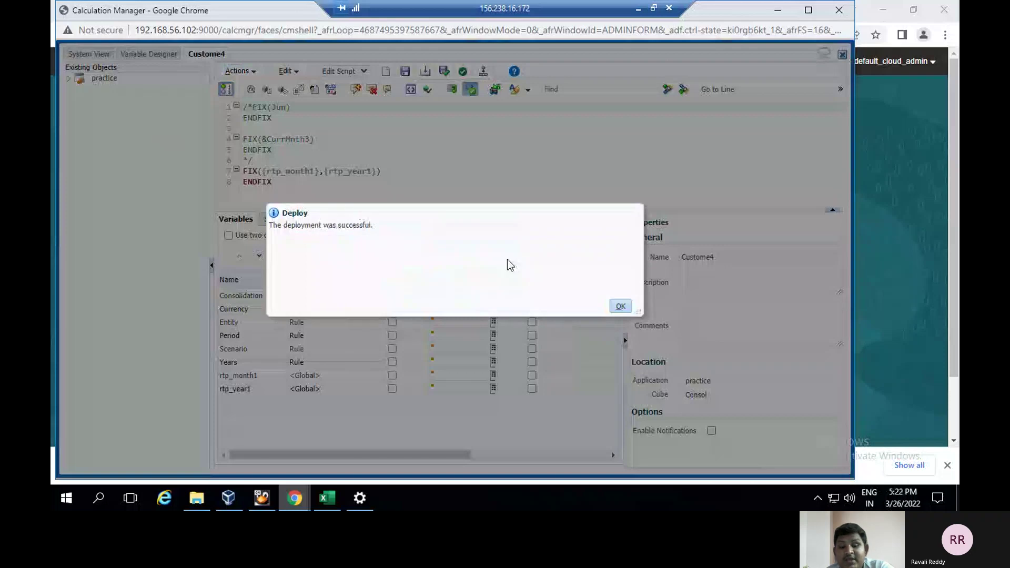
click(620, 307)
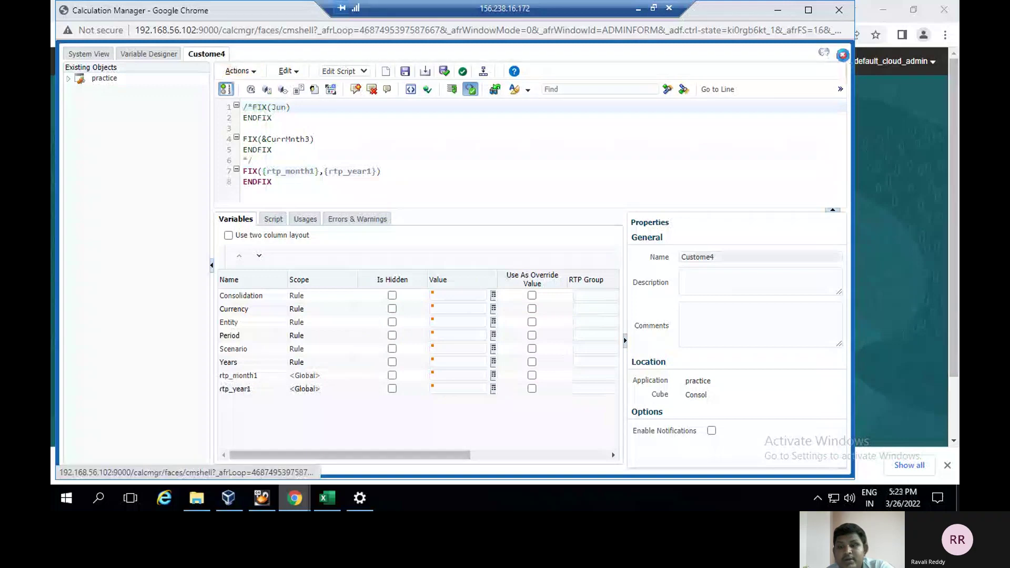
click(842, 55)
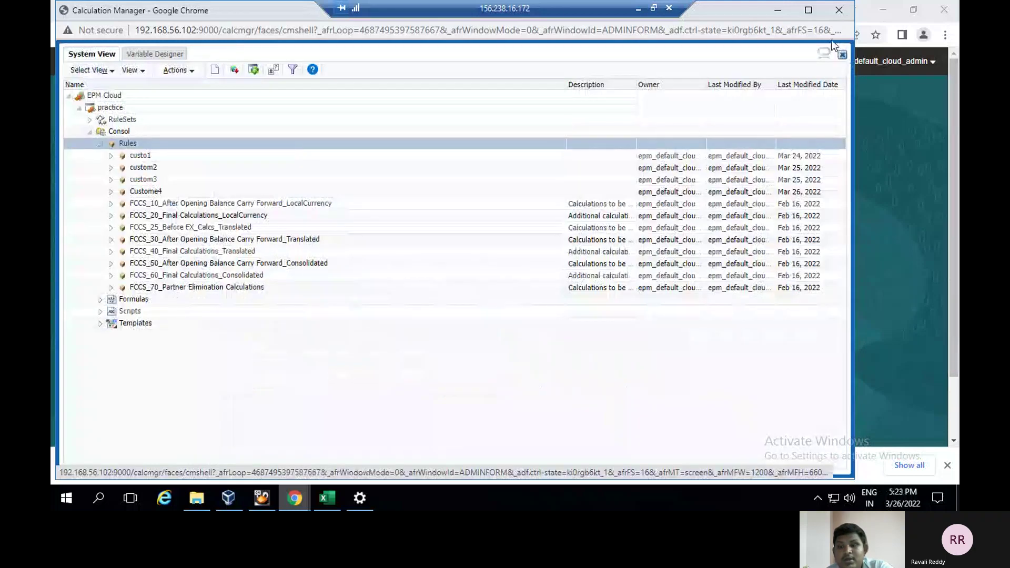
click(834, 12)
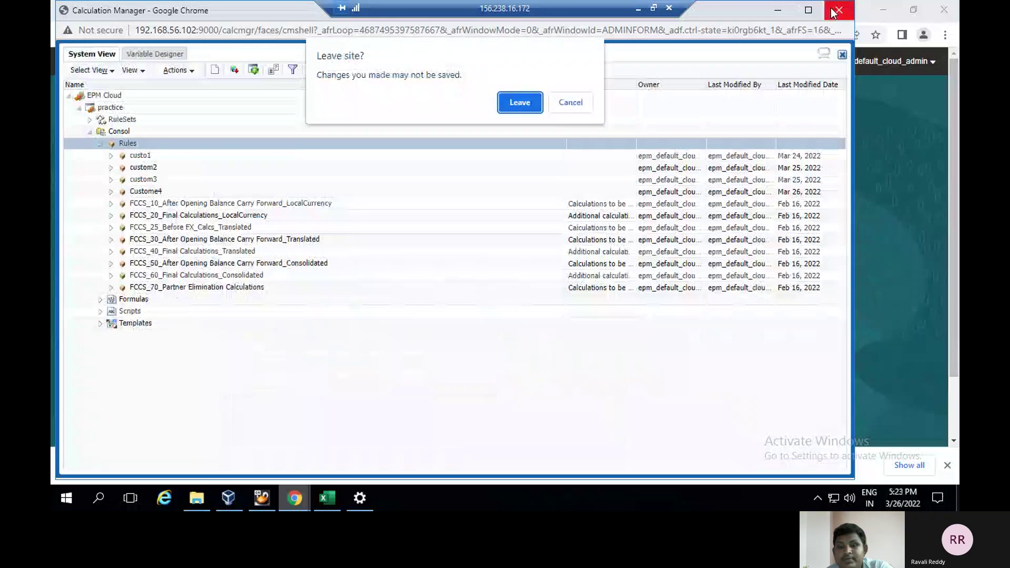
click(518, 102)
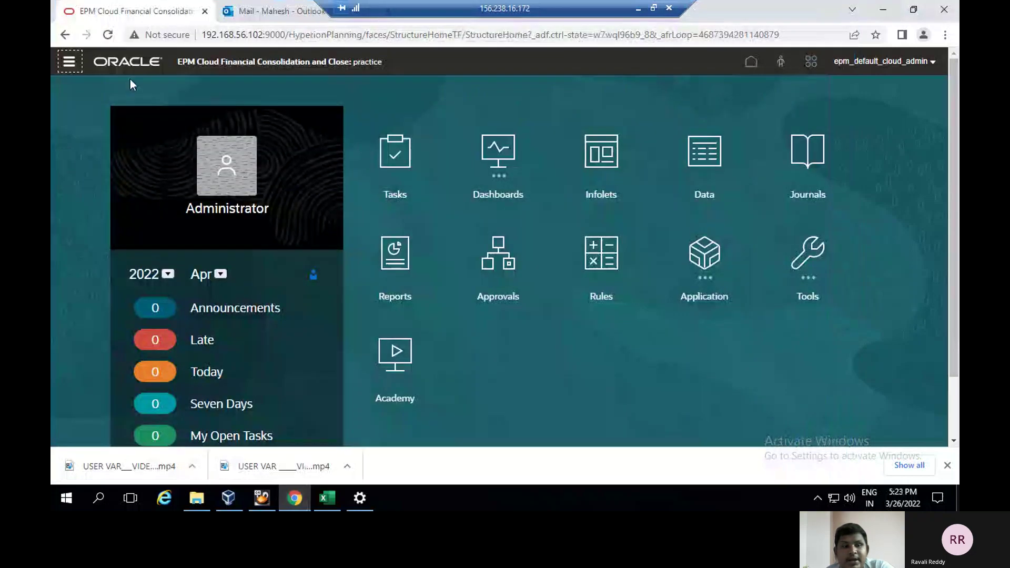
Start a database refresh of the practice application from its overview, keeping the default user access options
click(64, 64)
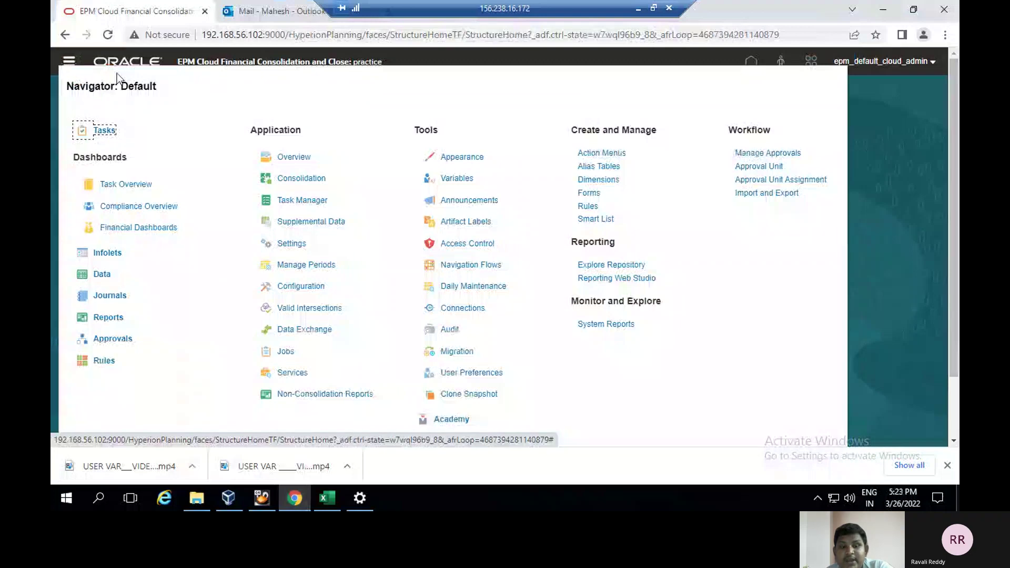
click(302, 160)
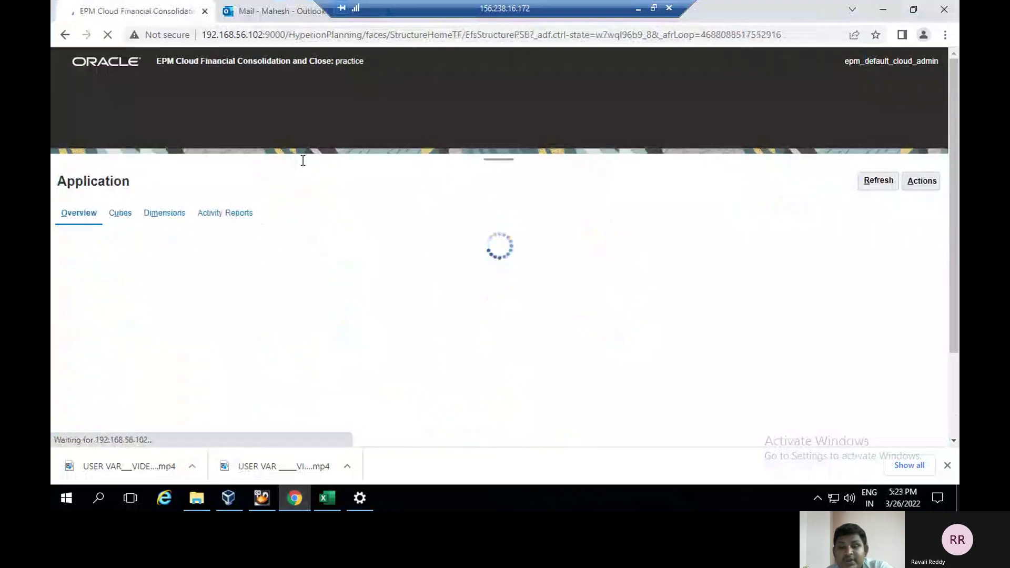
click(934, 185)
click(931, 188)
click(931, 187)
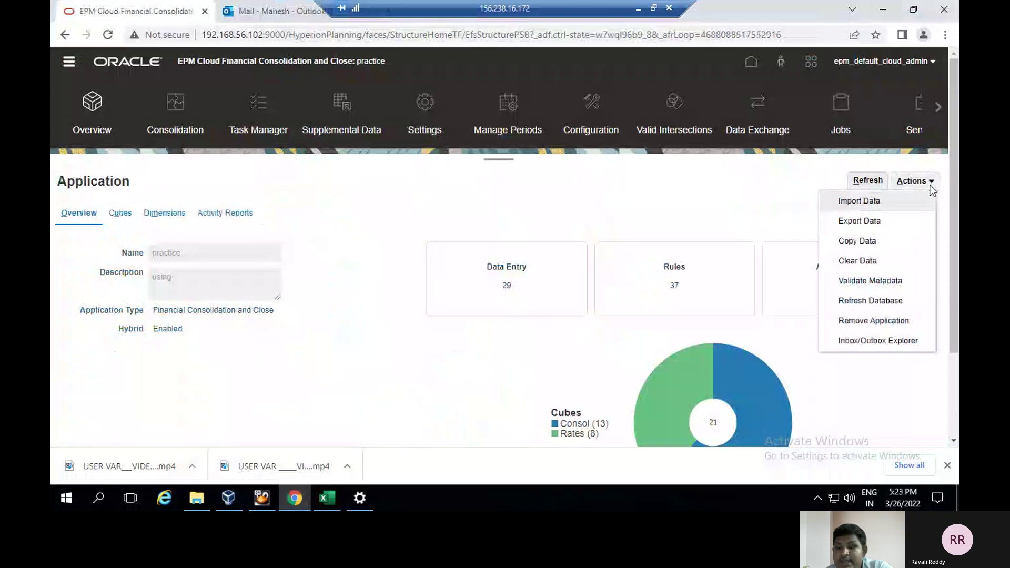
click(853, 300)
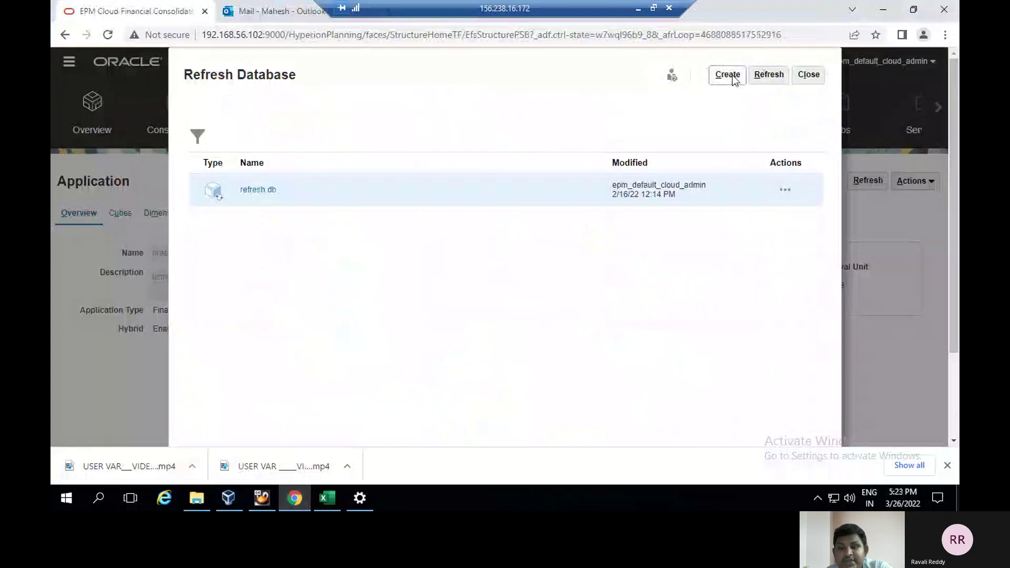
click(733, 74)
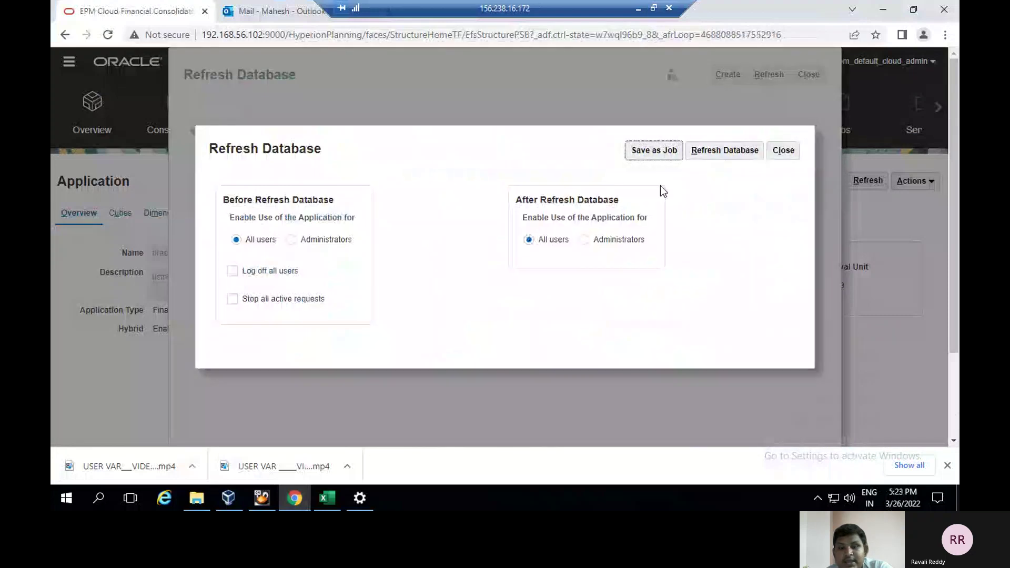
click(712, 153)
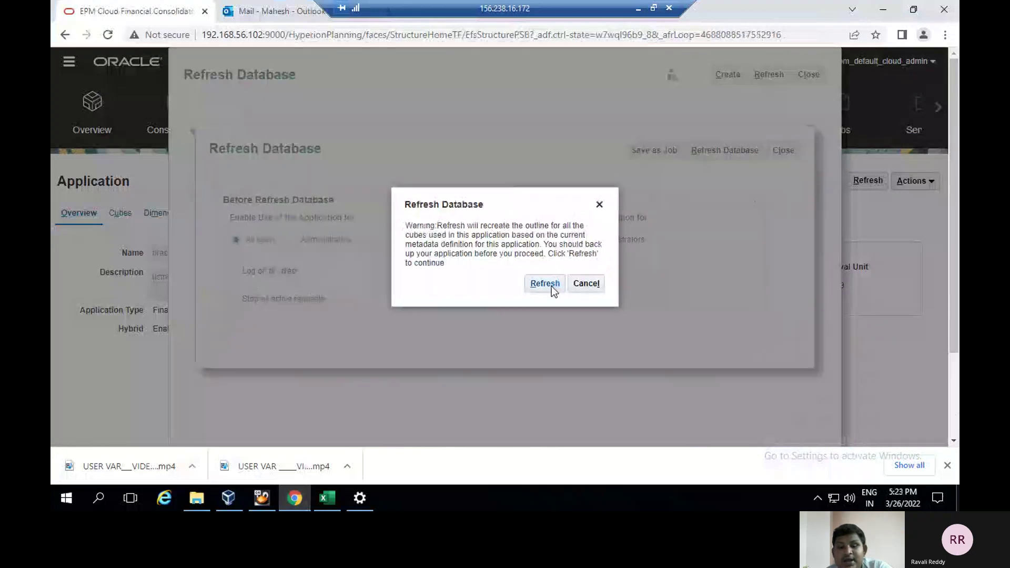
click(545, 284)
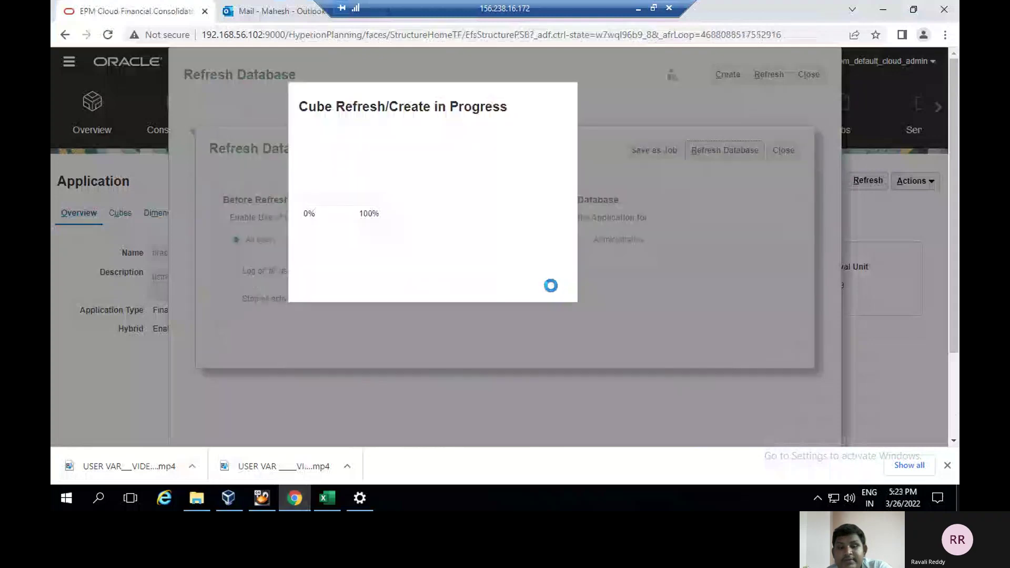
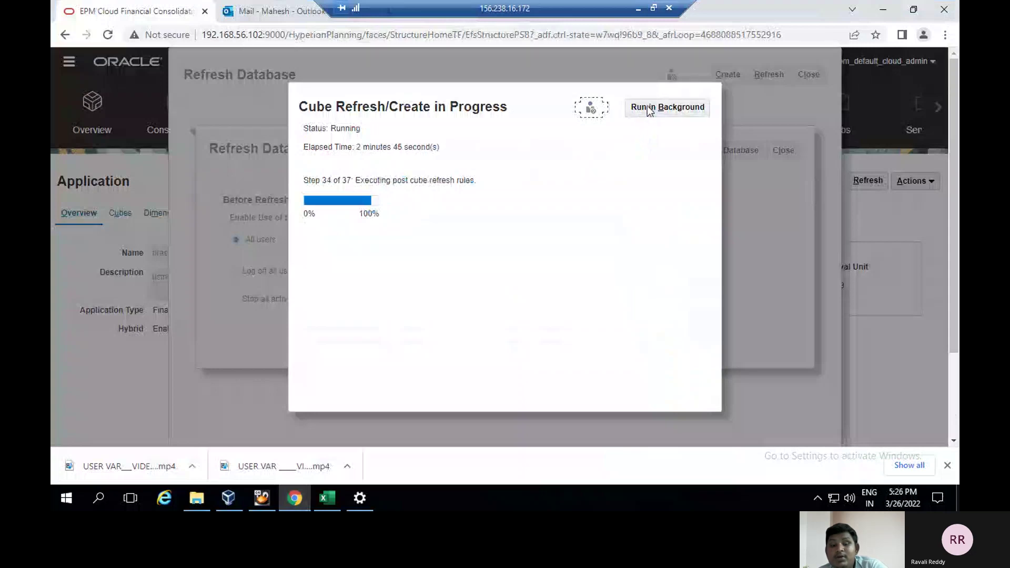
Send the running cube refresh to the background and close both Refresh Database dialogs
click(648, 110)
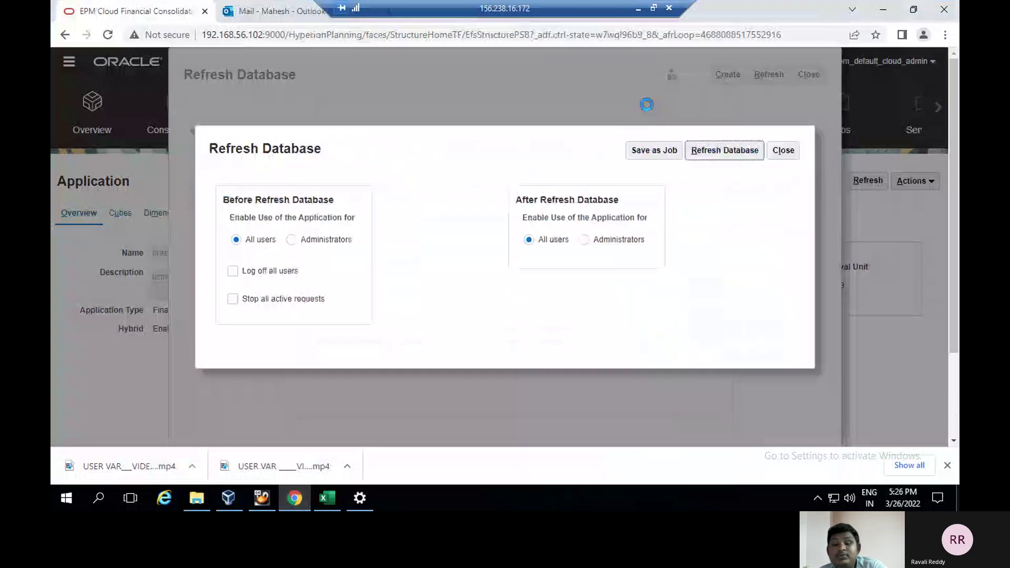
click(785, 156)
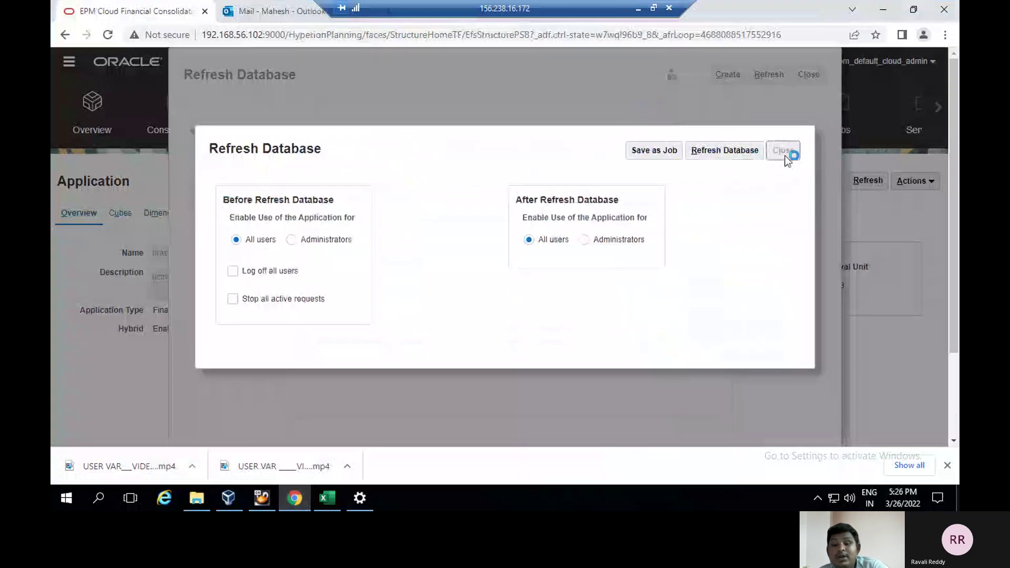
click(803, 79)
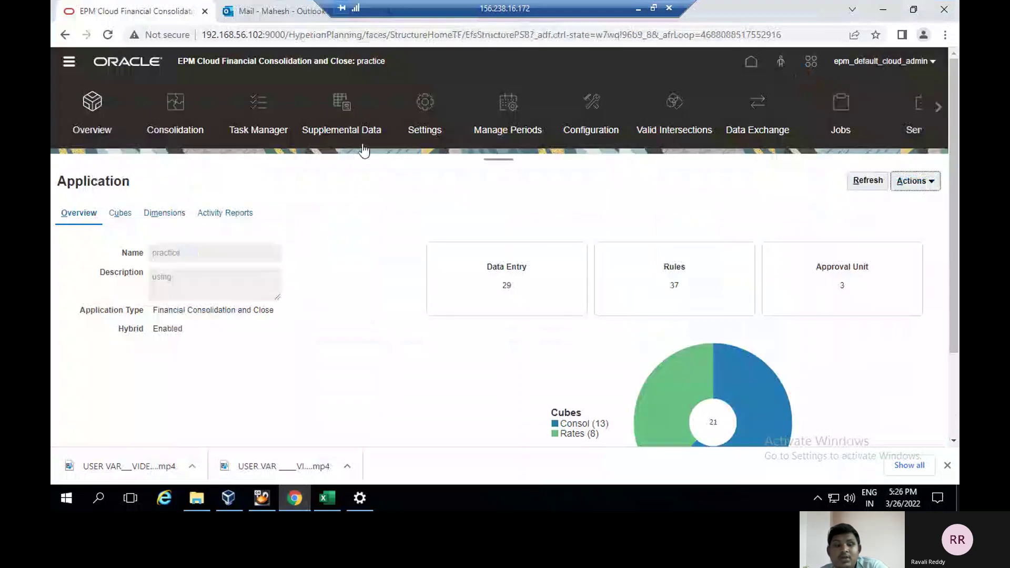
Find Custome4 in the application's business rules and open its launch dialog with the runtime prompts
click(750, 64)
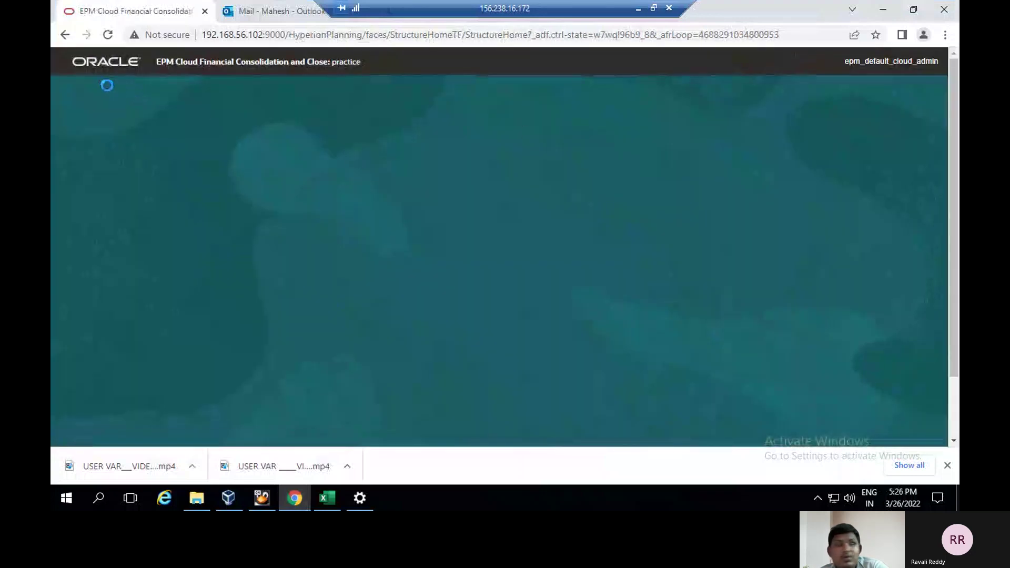
click(69, 64)
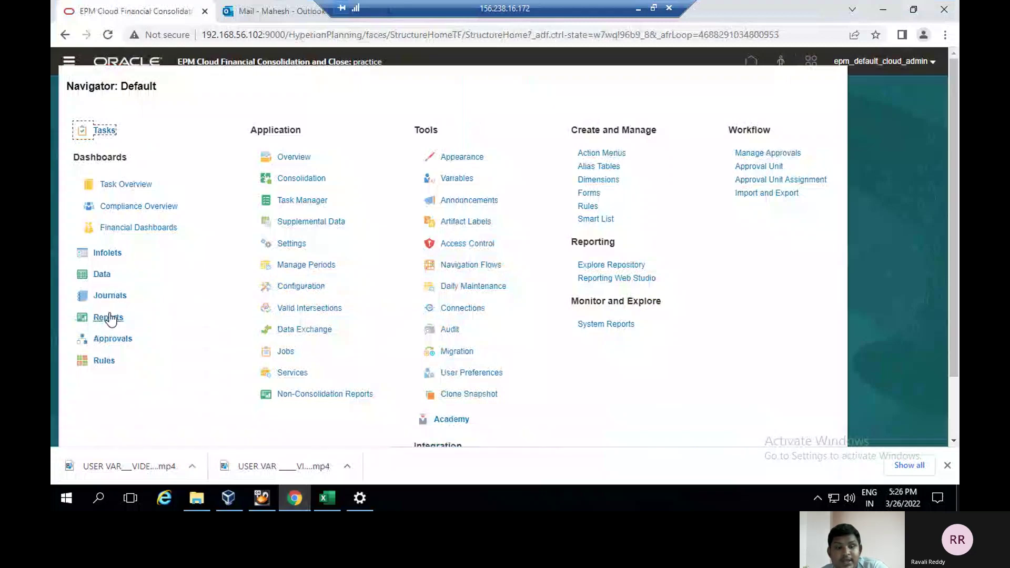
click(105, 362)
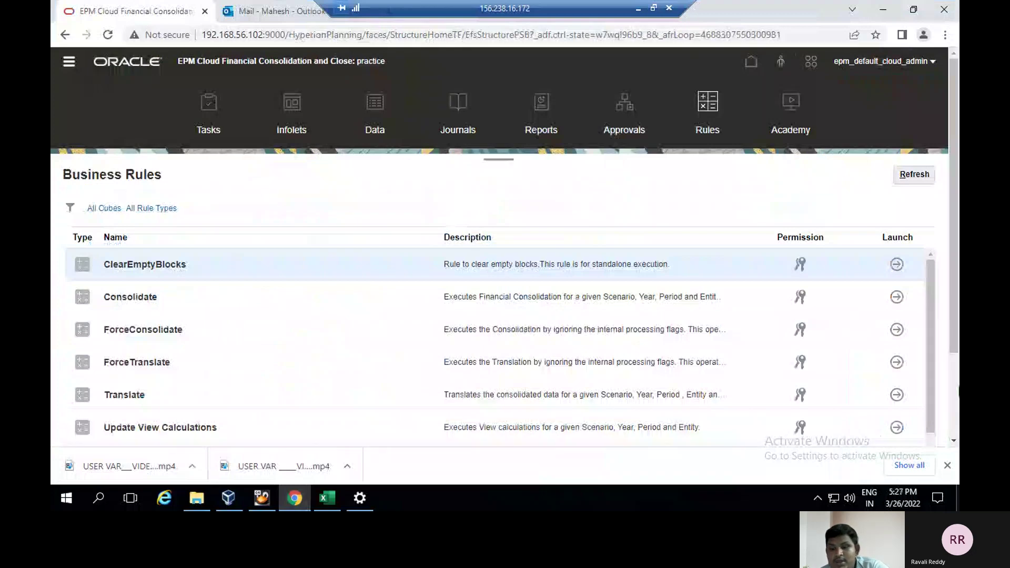
scroll(955, 392, down, 2)
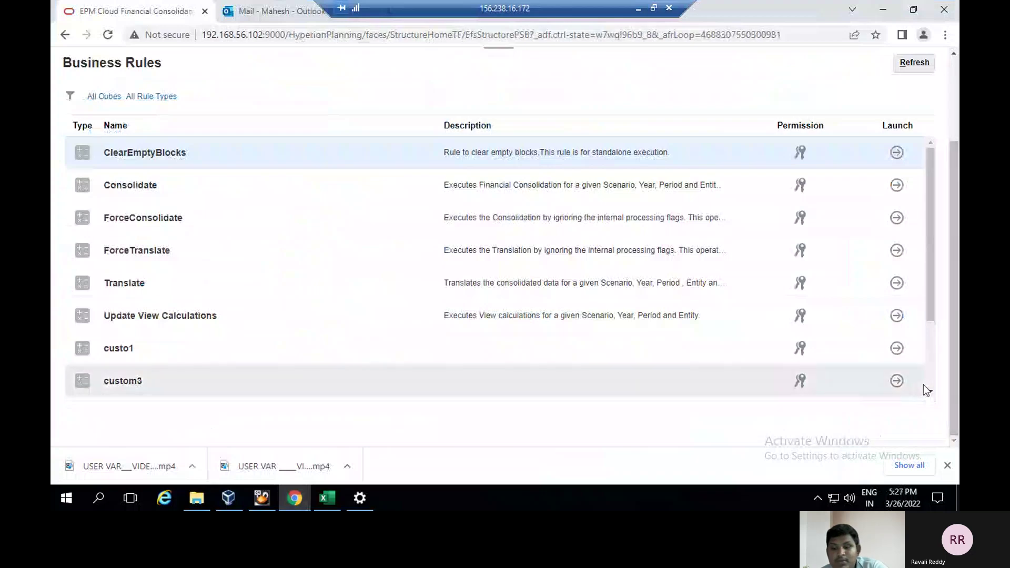
scroll(933, 394, down, 2)
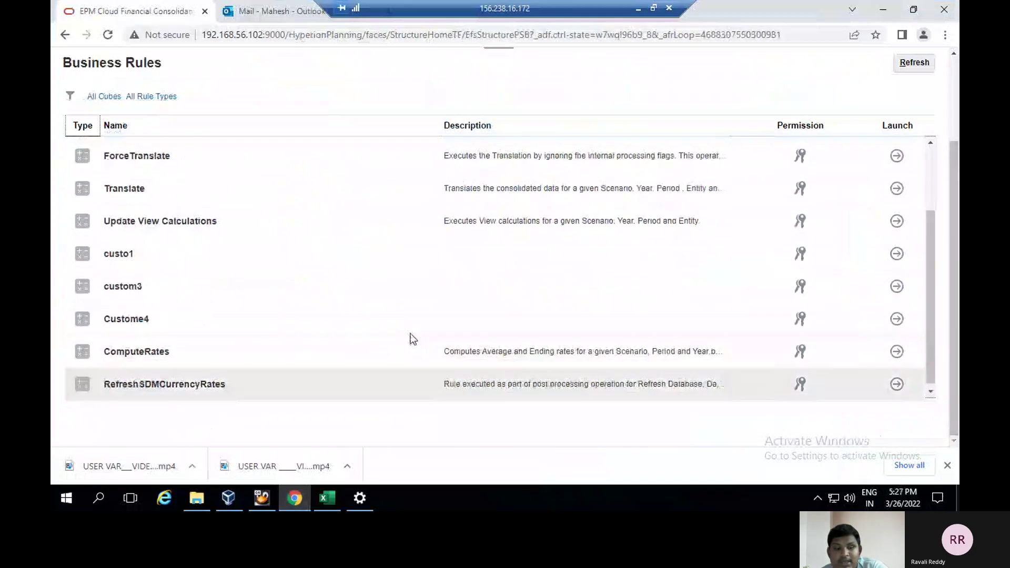
click(128, 322)
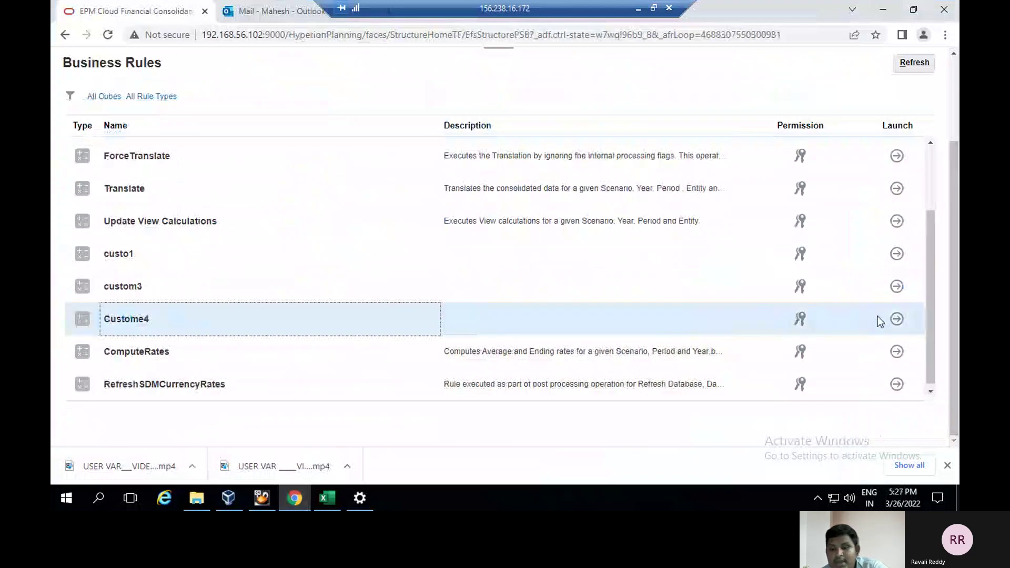
click(897, 321)
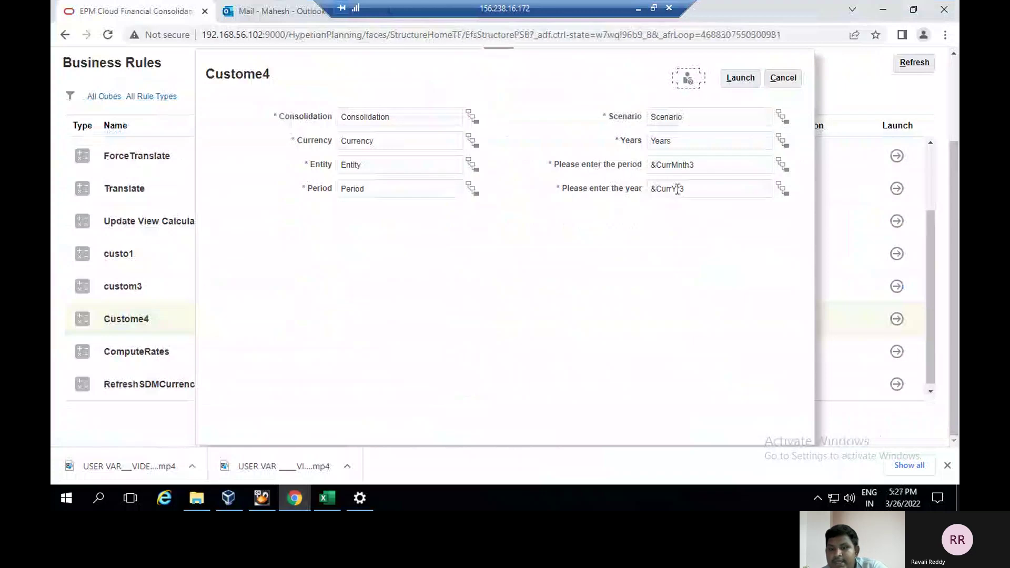
Browse the period prompt's members through YearTotal, HY2 and Q3 and confirm the selector with &CurrMnth3 kept
click(783, 167)
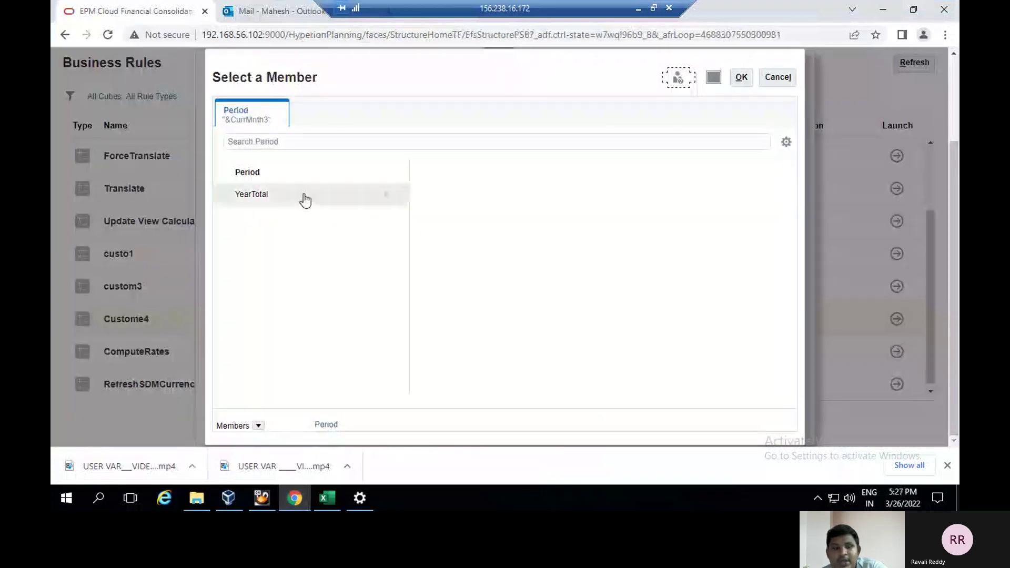
click(389, 198)
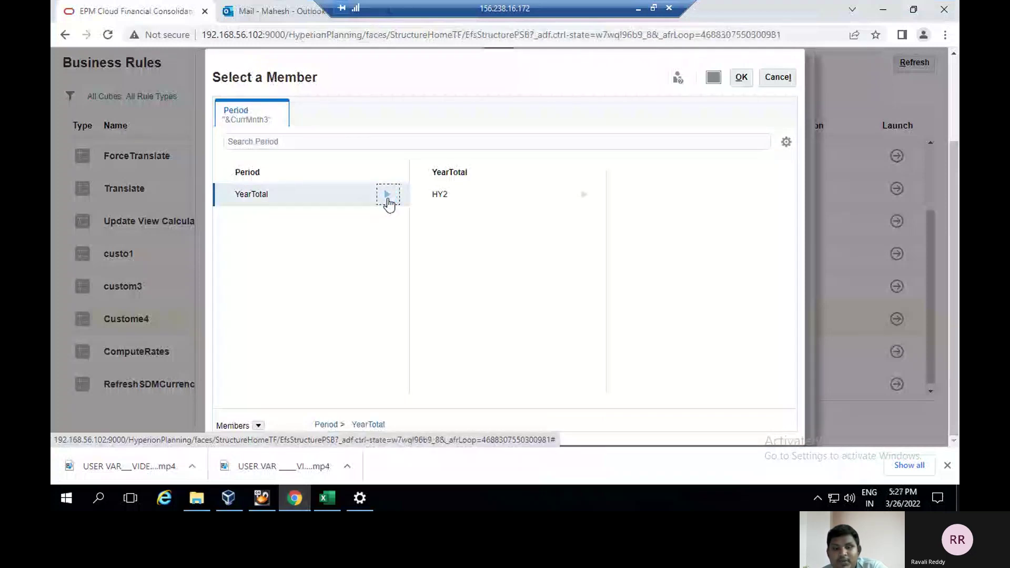
click(582, 195)
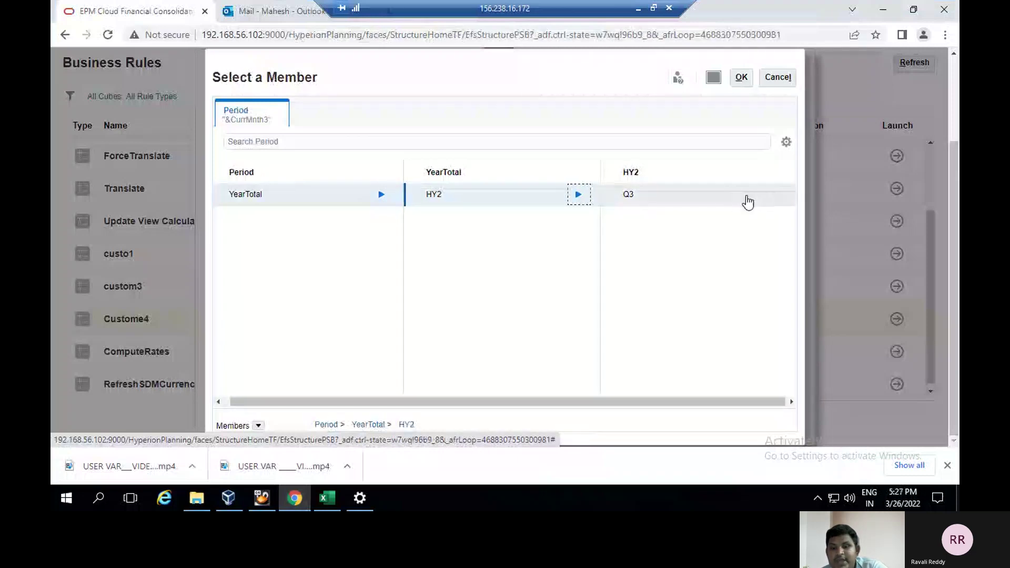
click(773, 197)
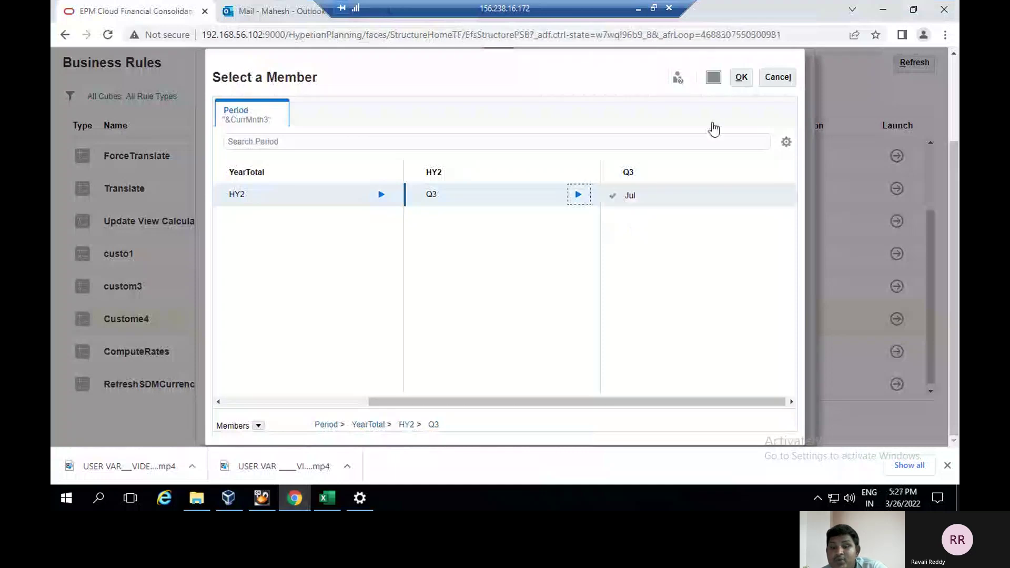
click(741, 81)
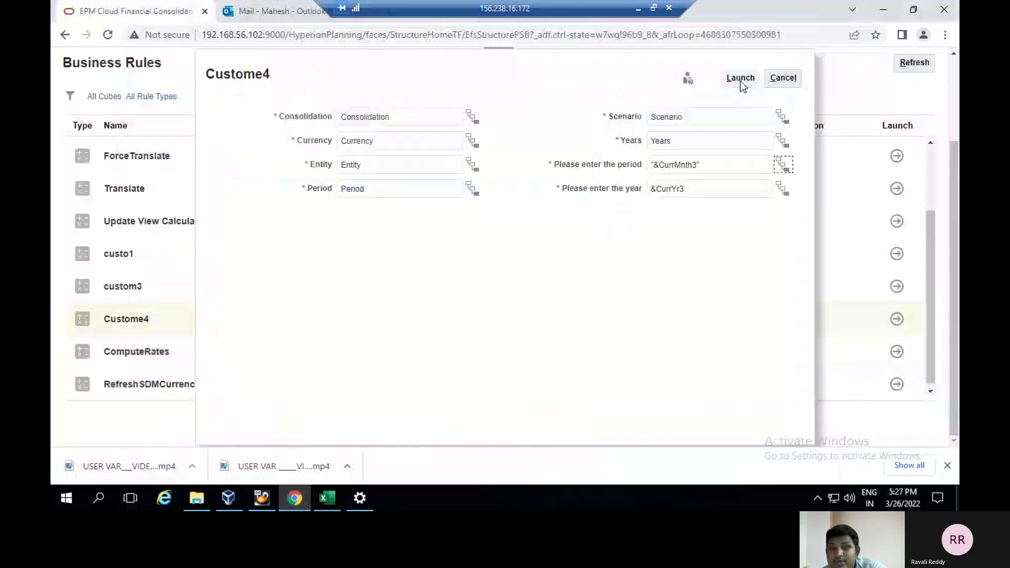
View the members available for the year prompt, keep &CurrYr3, and cancel the Custome4 launch
click(783, 189)
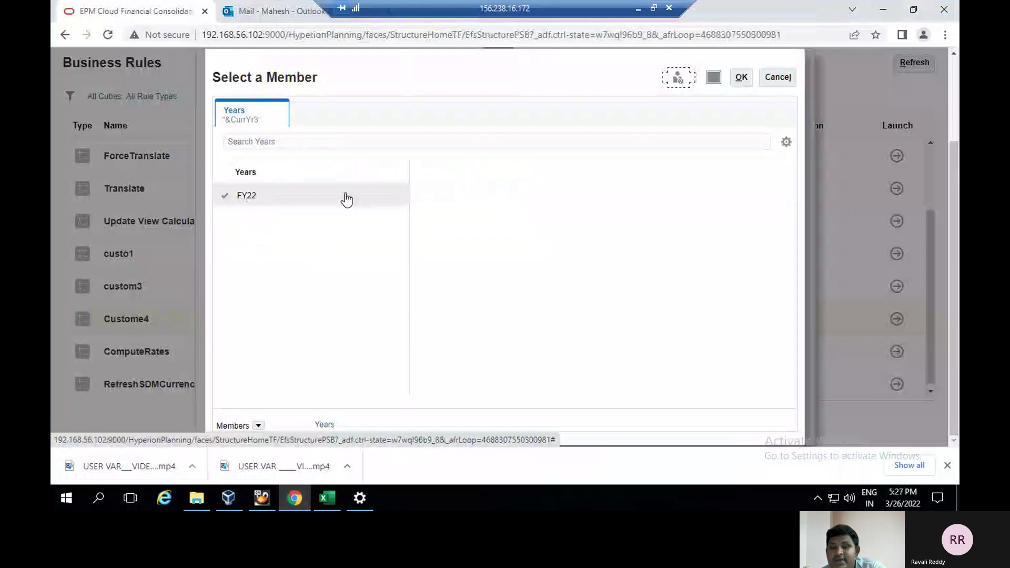
click(745, 78)
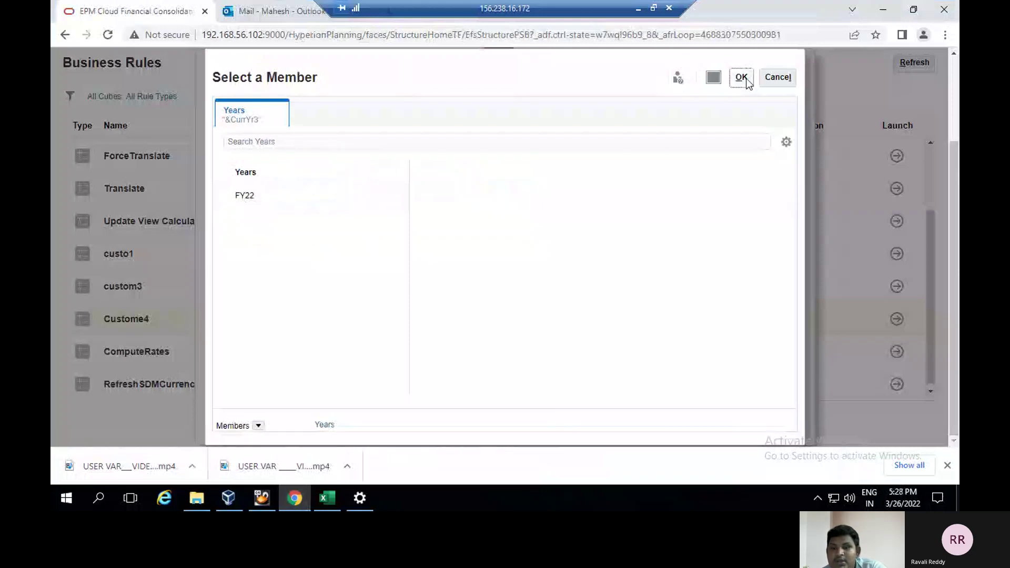
click(783, 79)
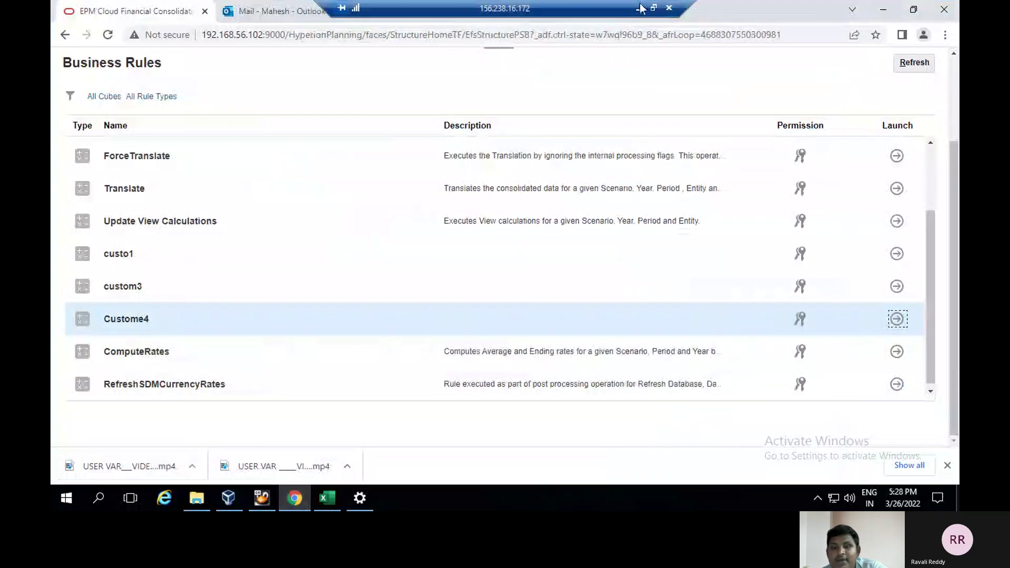
Switch to the PowerPoint presentation, read the slide on using substitution variables in Smart View, and return to the remote session
click(638, 7)
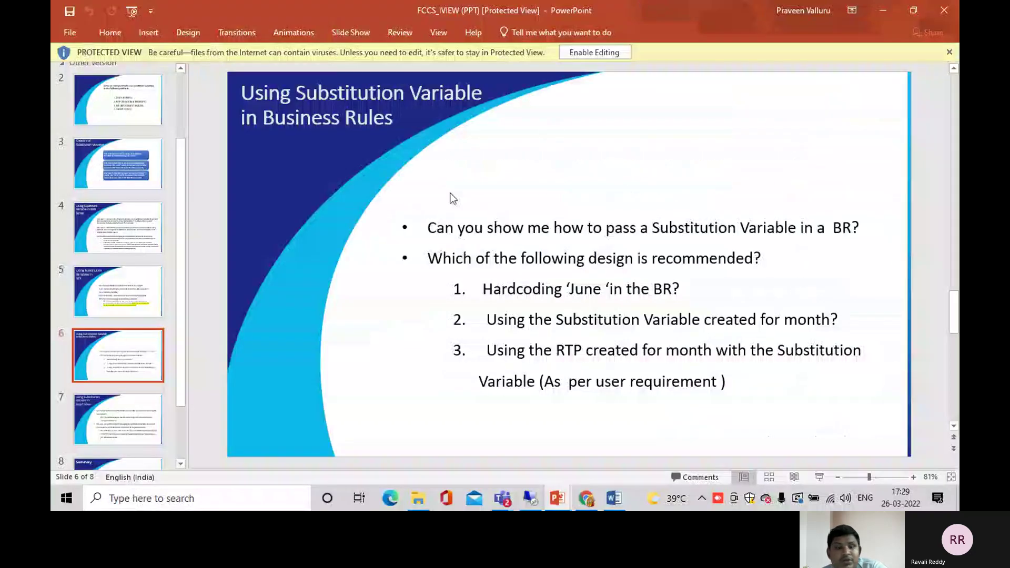
click(148, 411)
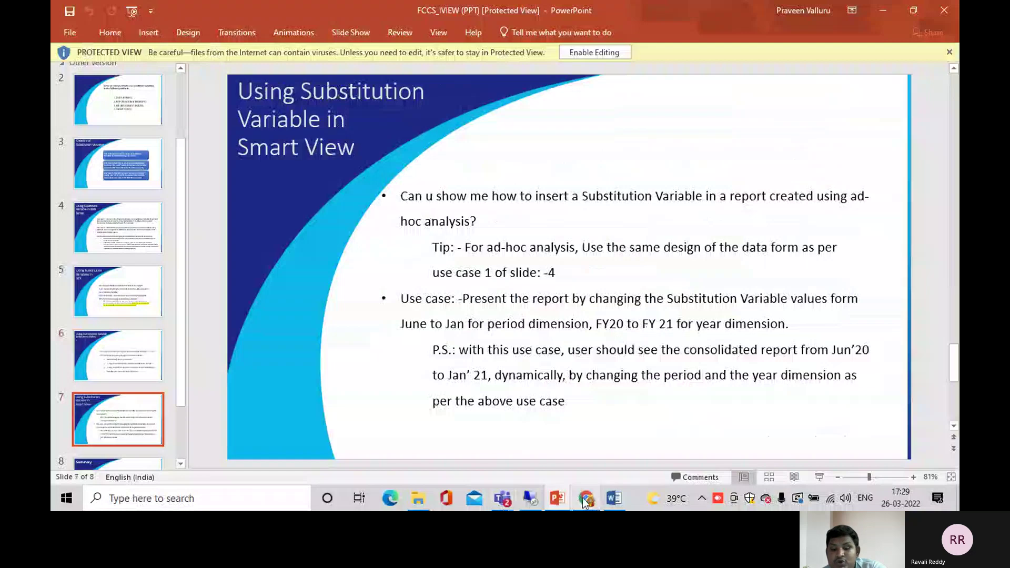
click(532, 497)
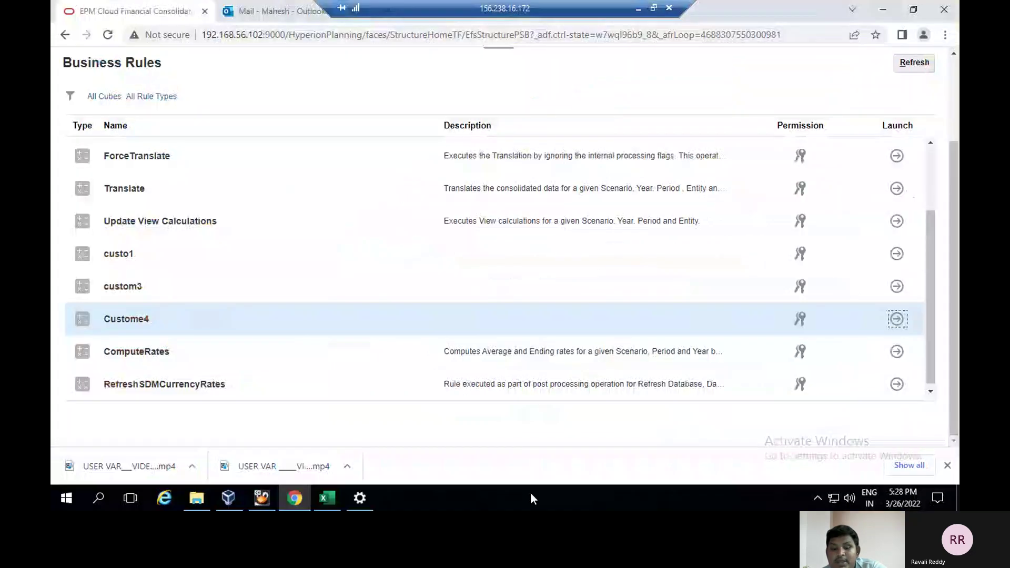
Open the today1 form from the data forms folder for editing and display its layout
scroll(866, 113, up, 1)
scroll(505, 241, up, 2)
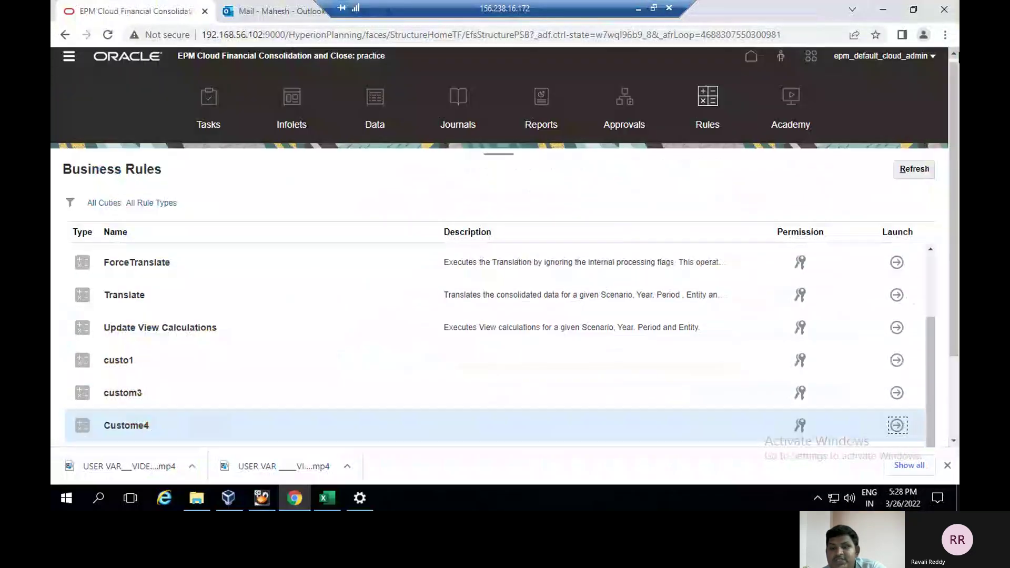
click(71, 65)
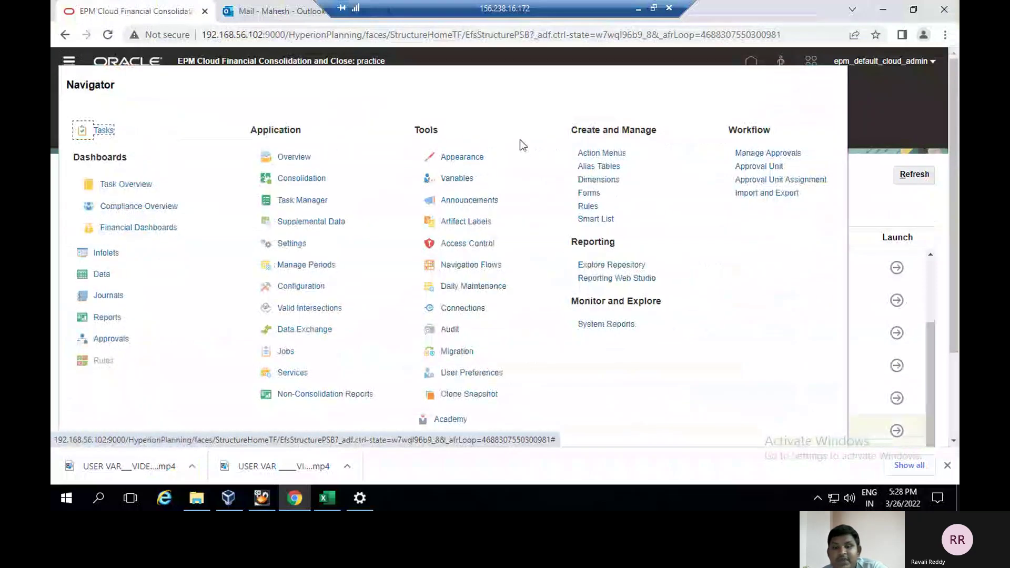
click(588, 192)
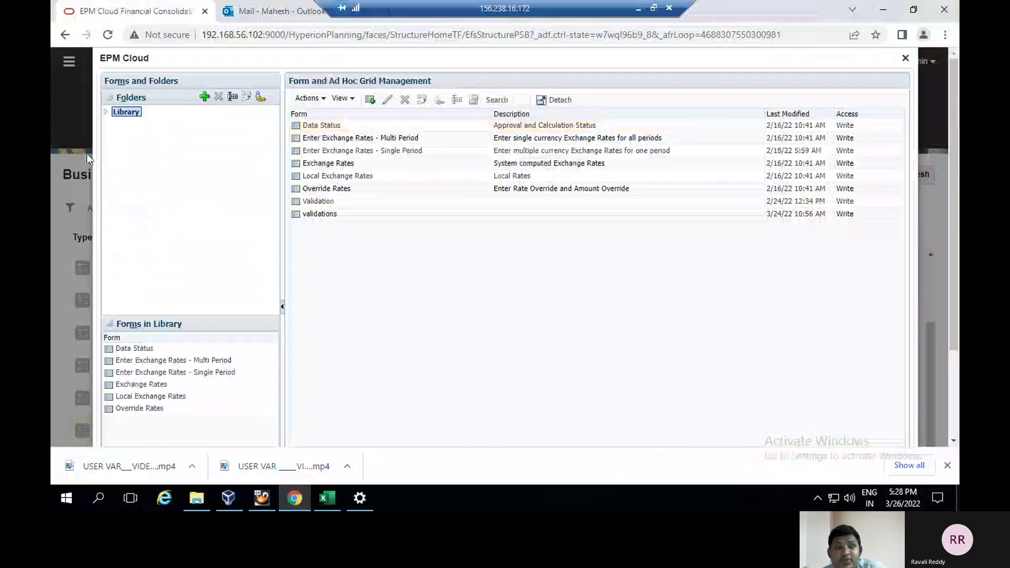
click(106, 113)
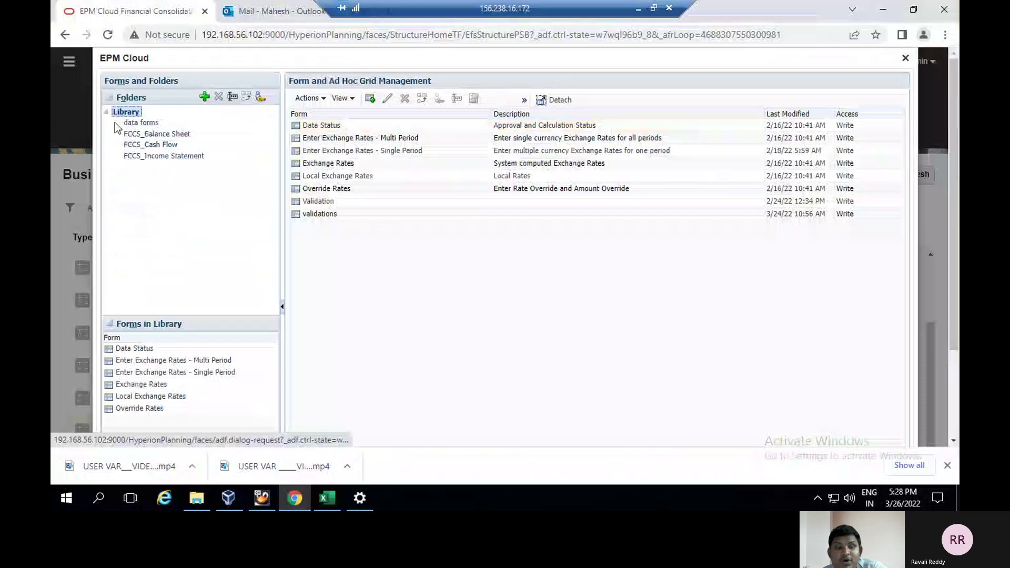
click(138, 122)
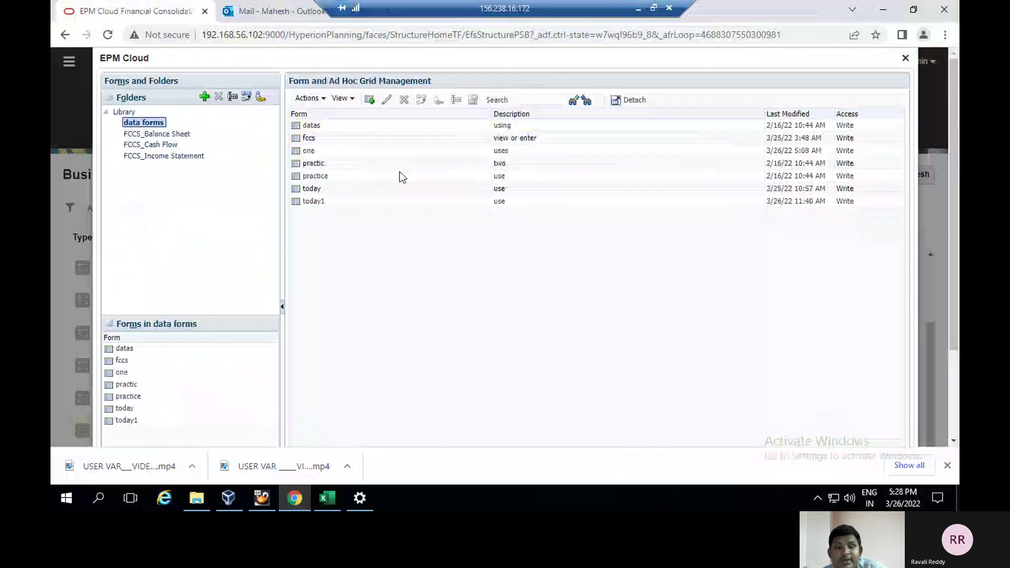
click(356, 199)
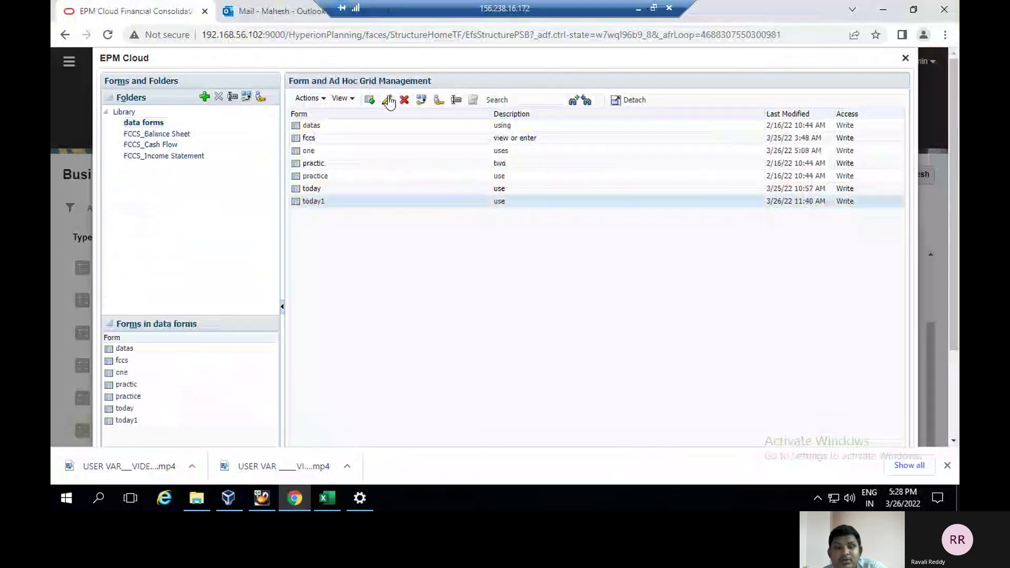
click(387, 98)
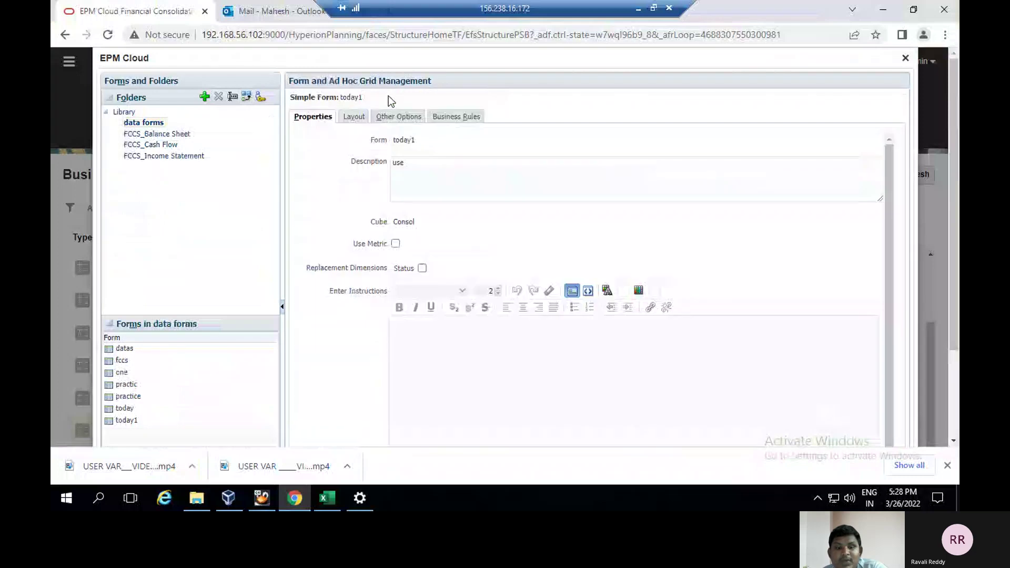
click(354, 117)
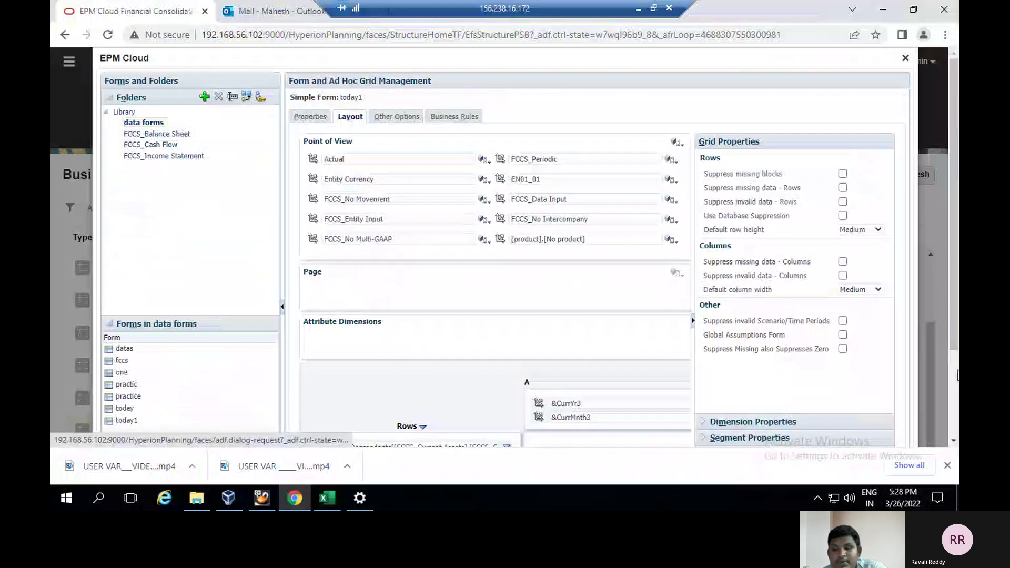
Delete the today1 column holding &CurrYr3 and &CurrMnth3, save the form, and close form management
scroll(634, 329, down, 3)
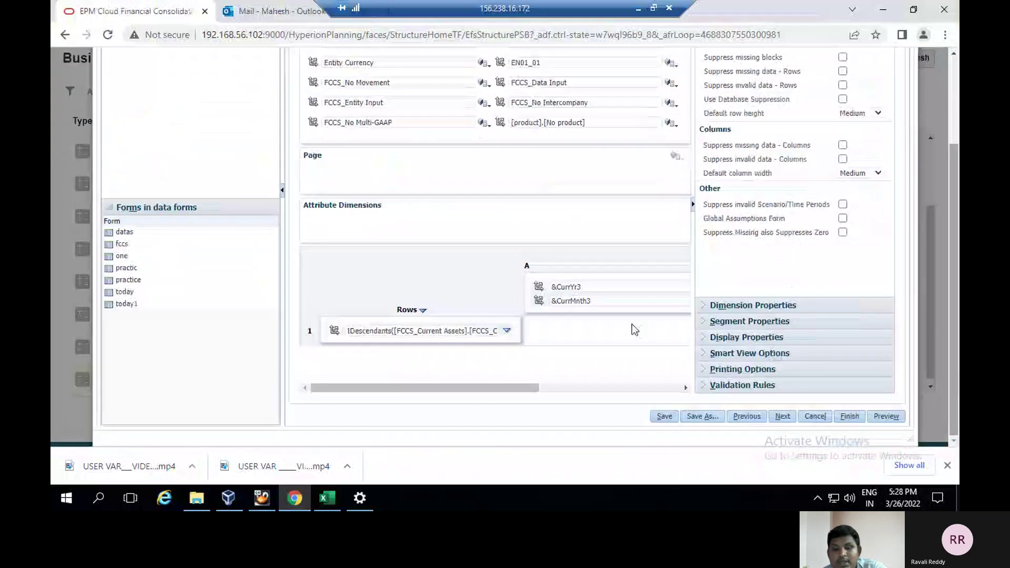
right_click(527, 267)
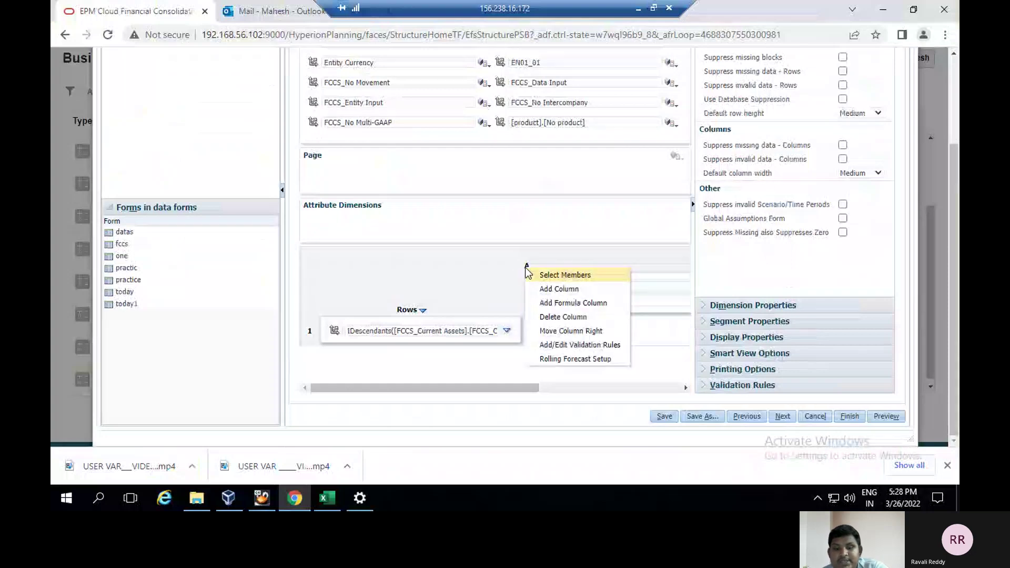
click(552, 318)
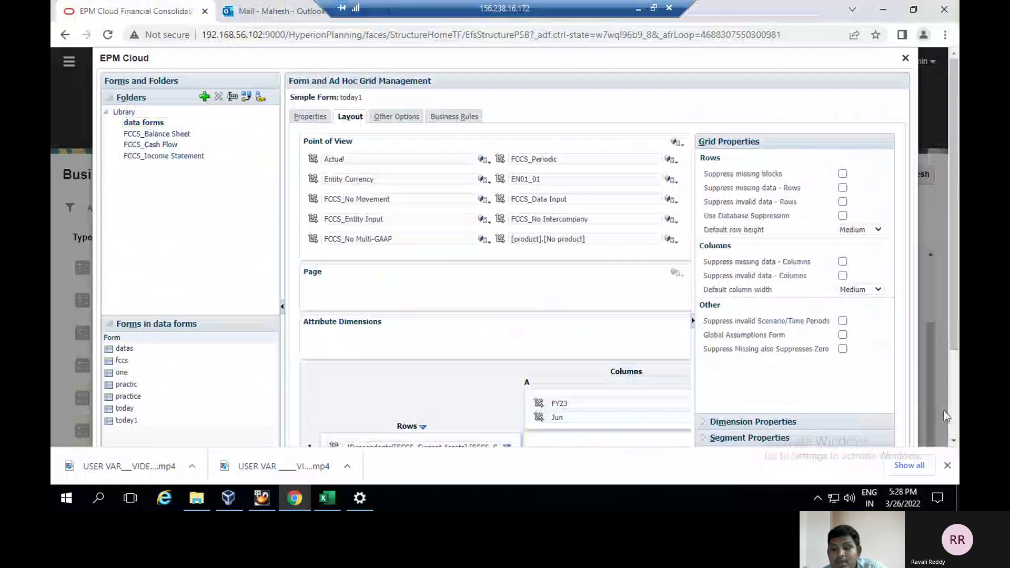
scroll(957, 420, down, 2)
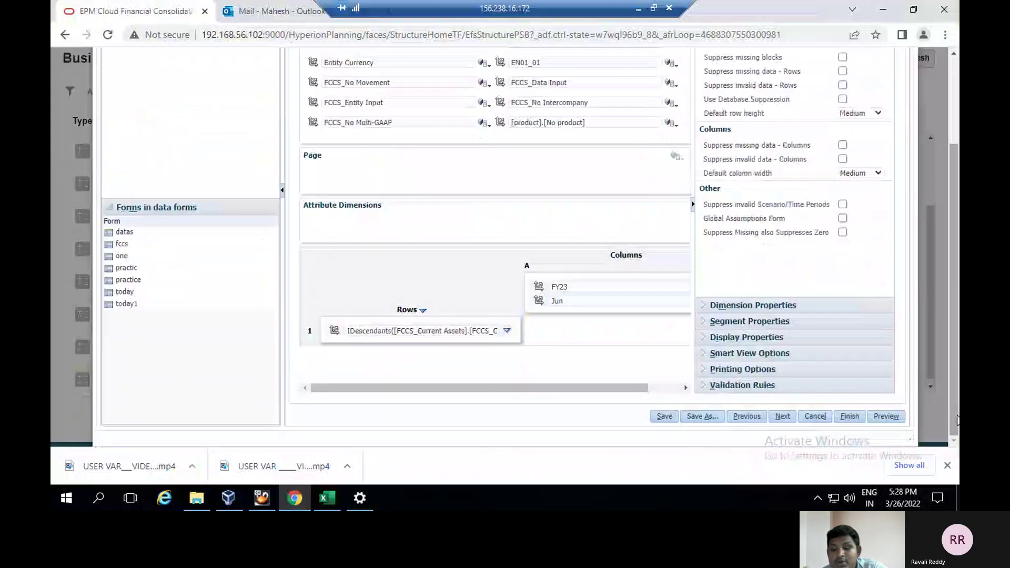
click(664, 417)
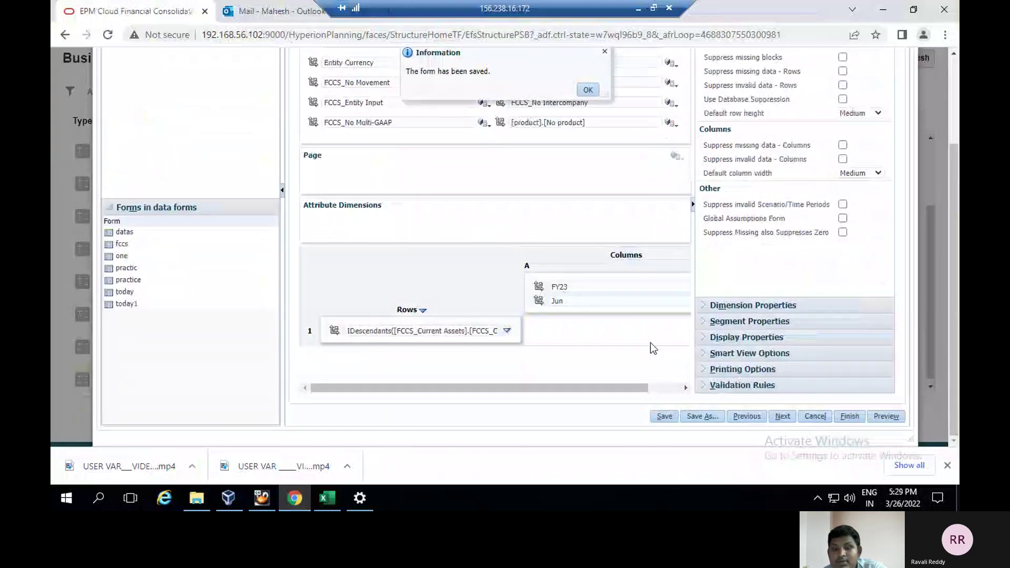
click(589, 90)
click(905, 57)
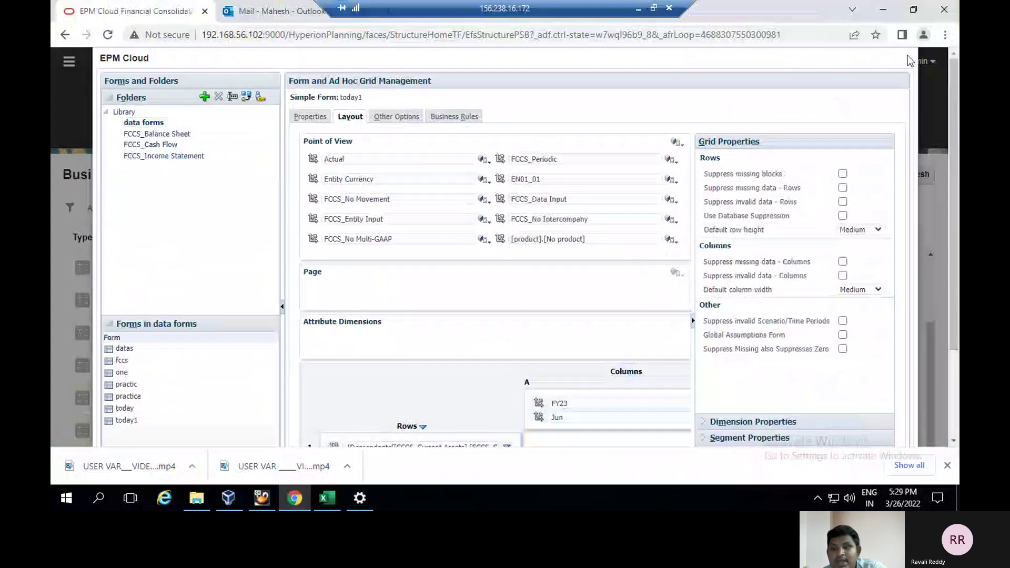
Switch to Excel and open the today1 form as an ad hoc analysis from the Smart View connection
click(325, 497)
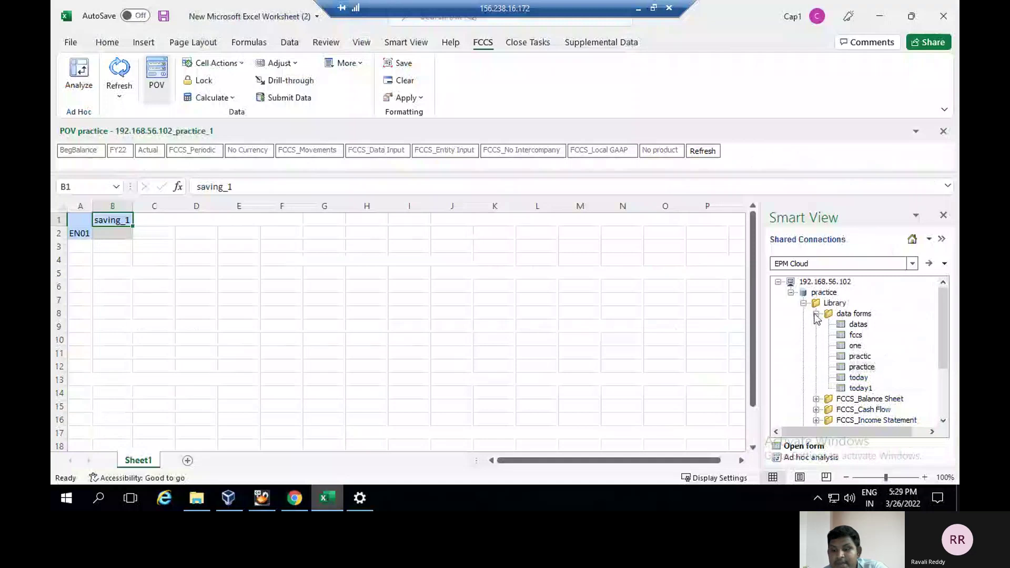
click(857, 388)
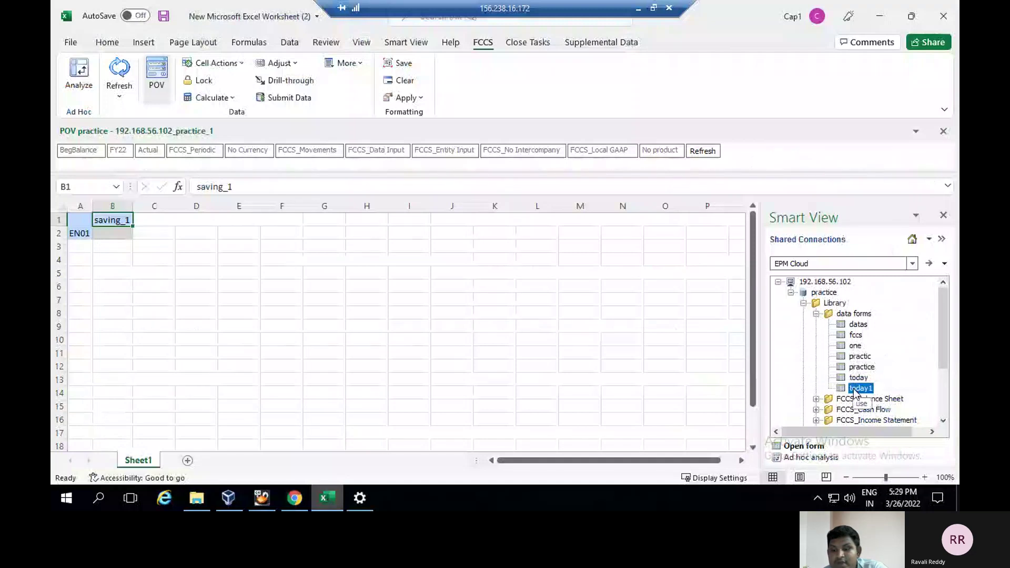
click(810, 457)
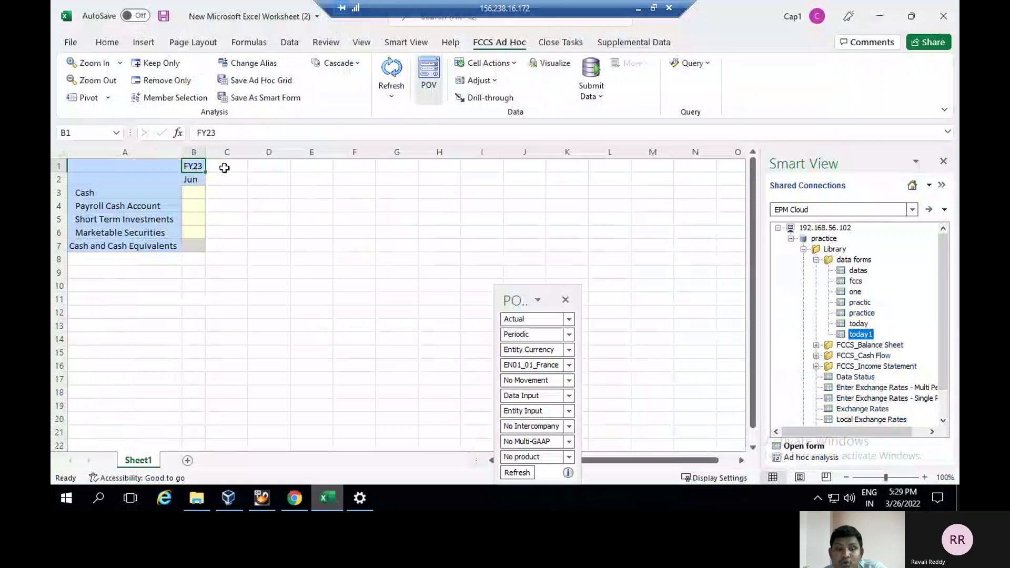
Add a grid column with &CurrYr3 in C1 and &CurrMnth3 in C2, and refresh the ad hoc grid
click(225, 168)
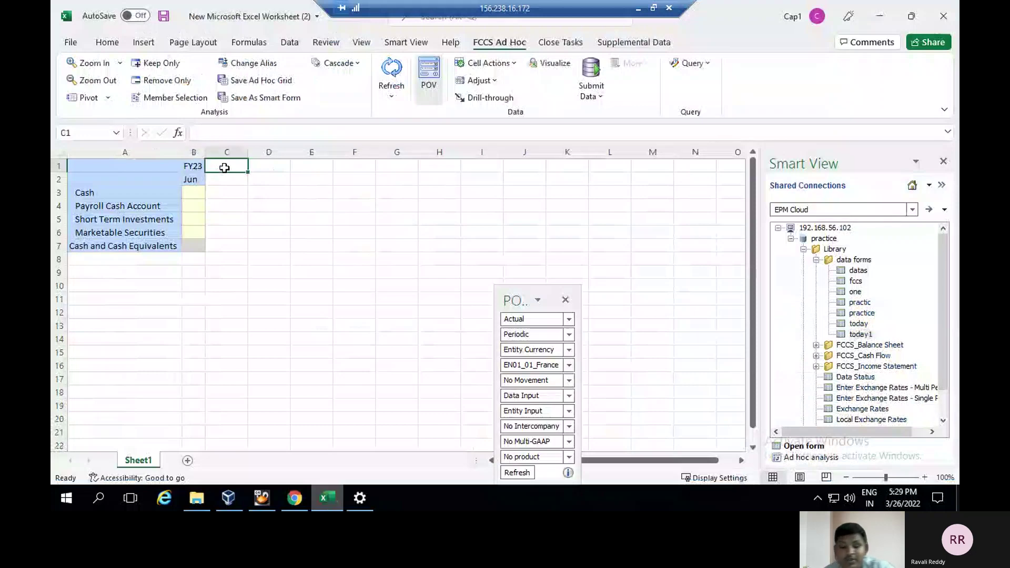
text(&)
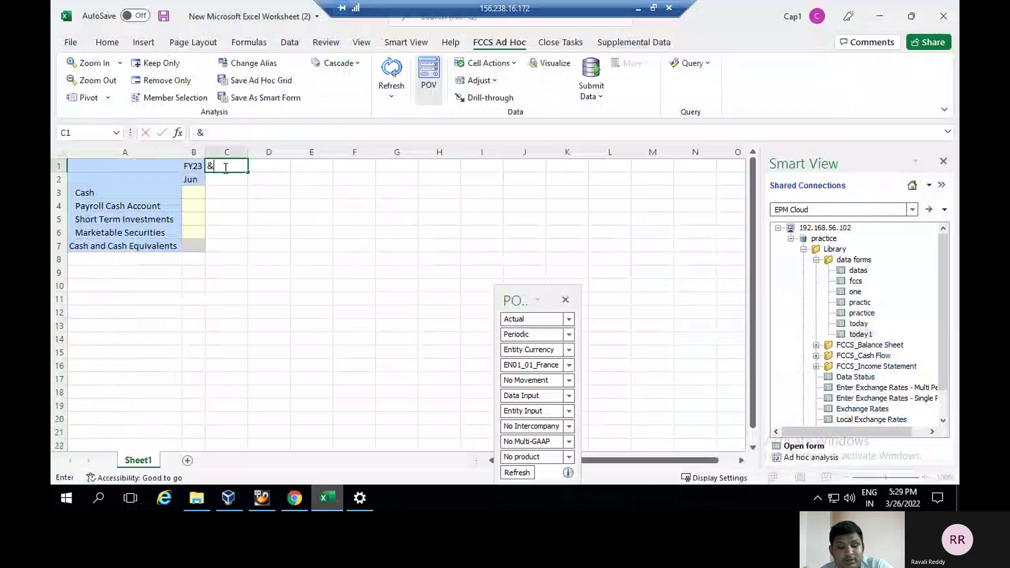
text(CurrYr3)
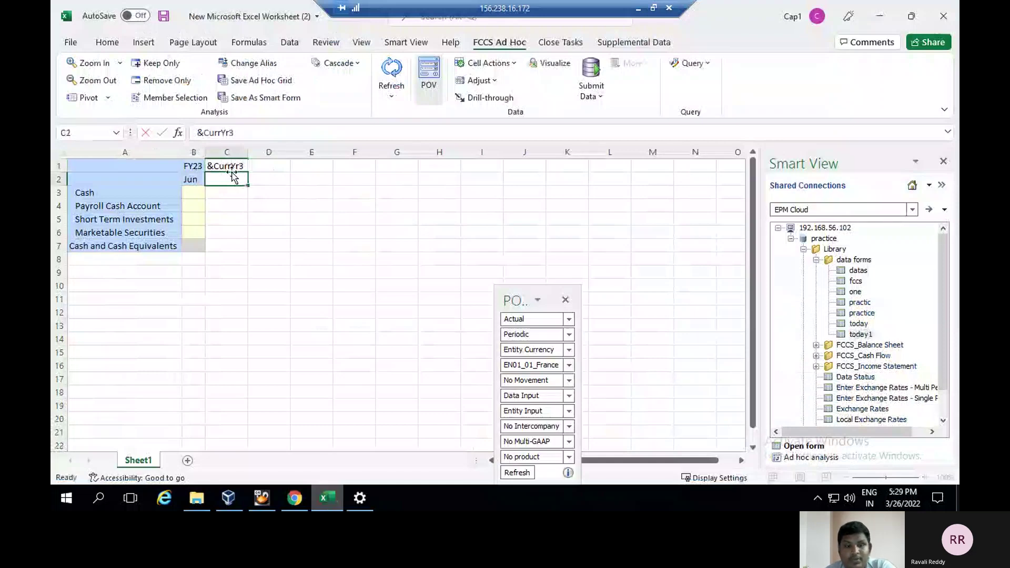
click(233, 177)
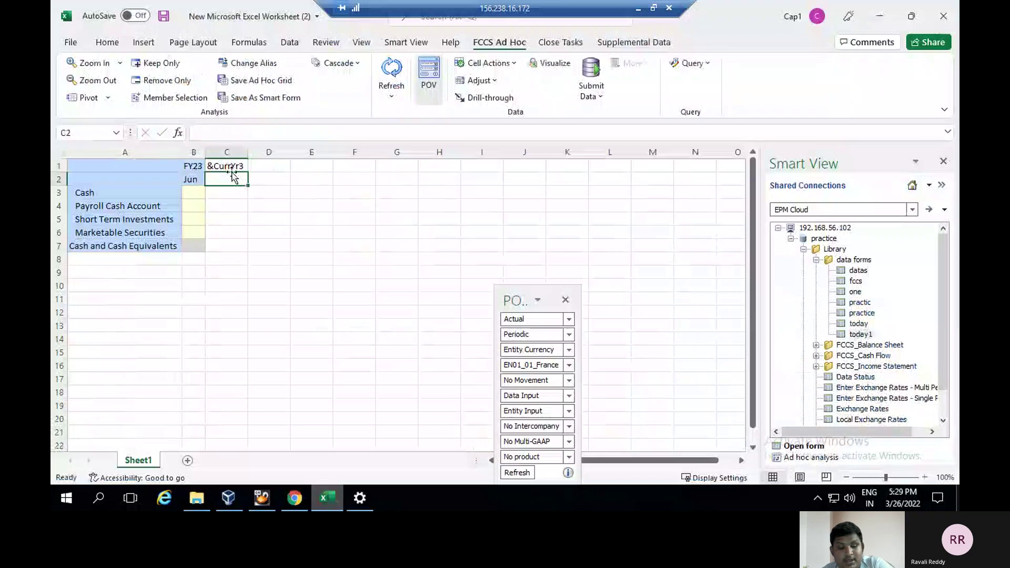
text(&)
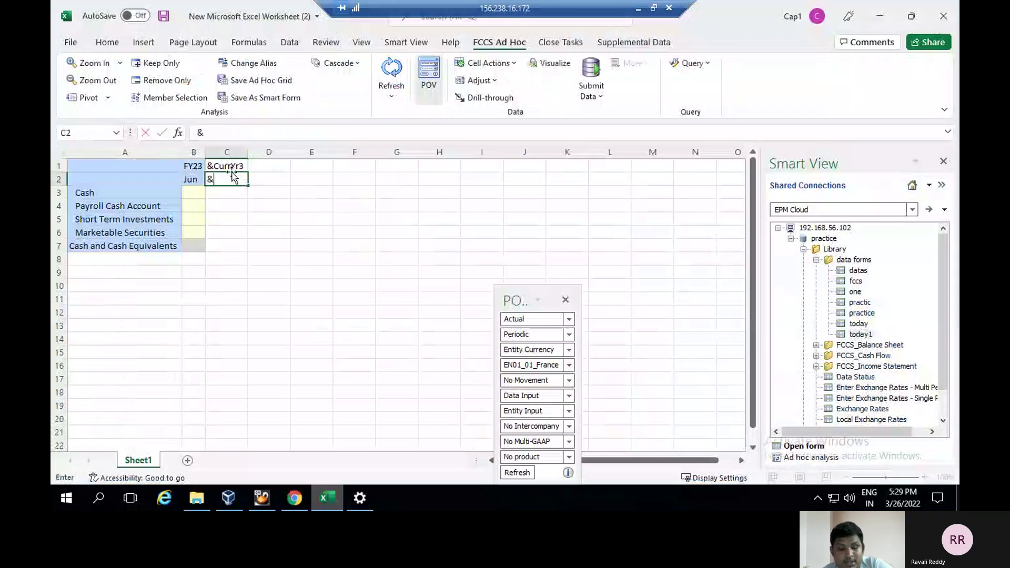
text(Cur)
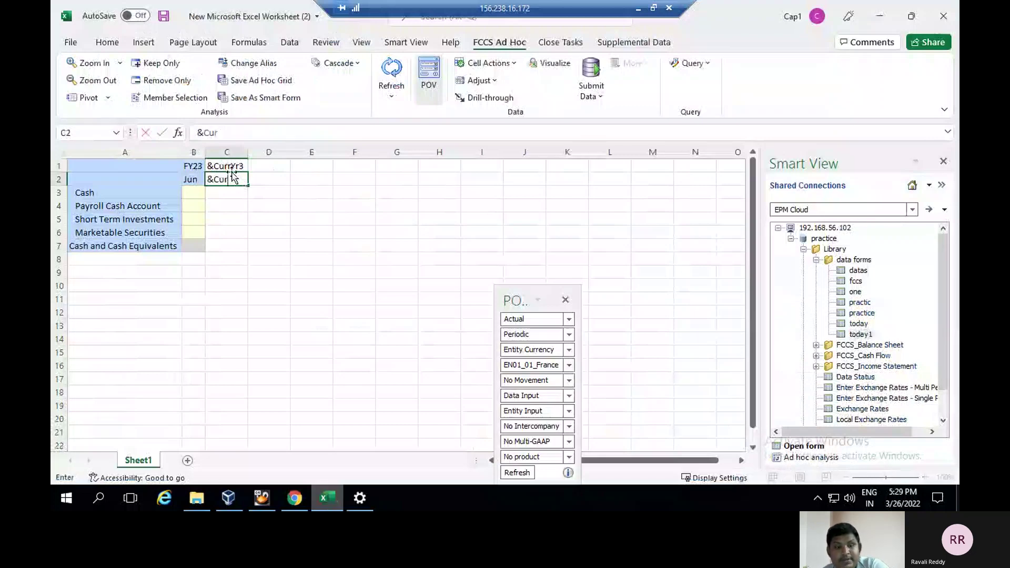
text(r)
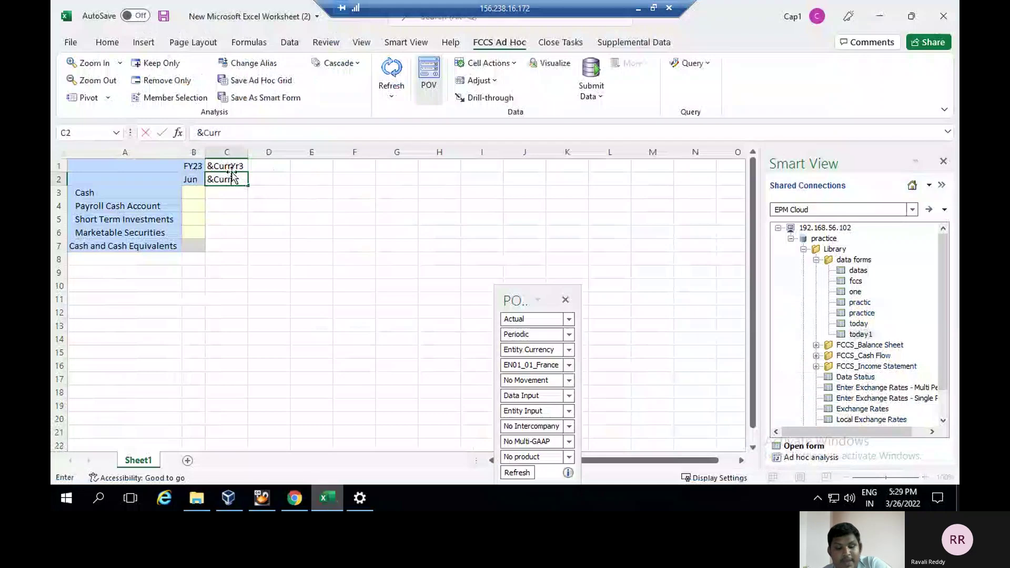
text(Mnth3)
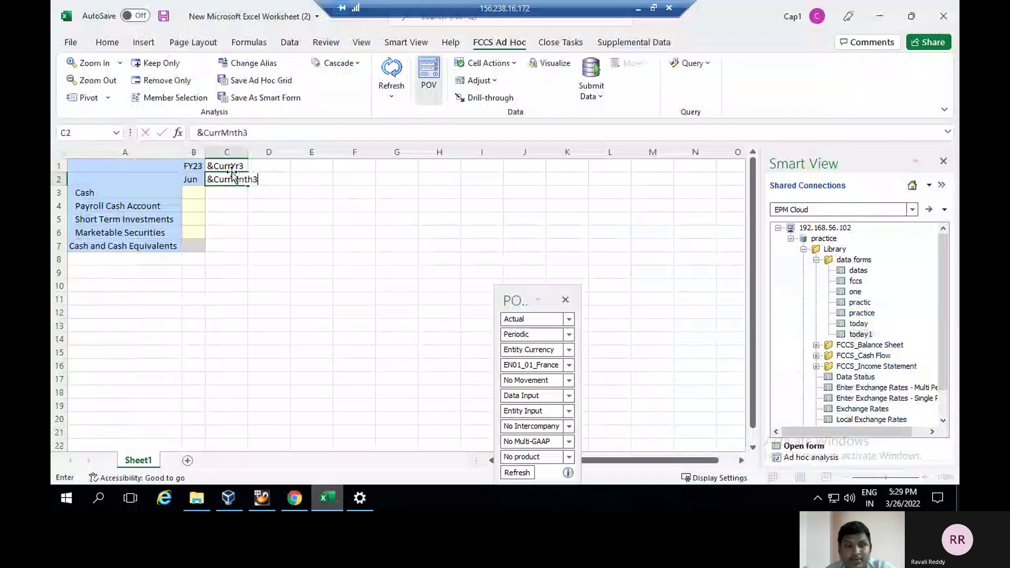
key(Return)
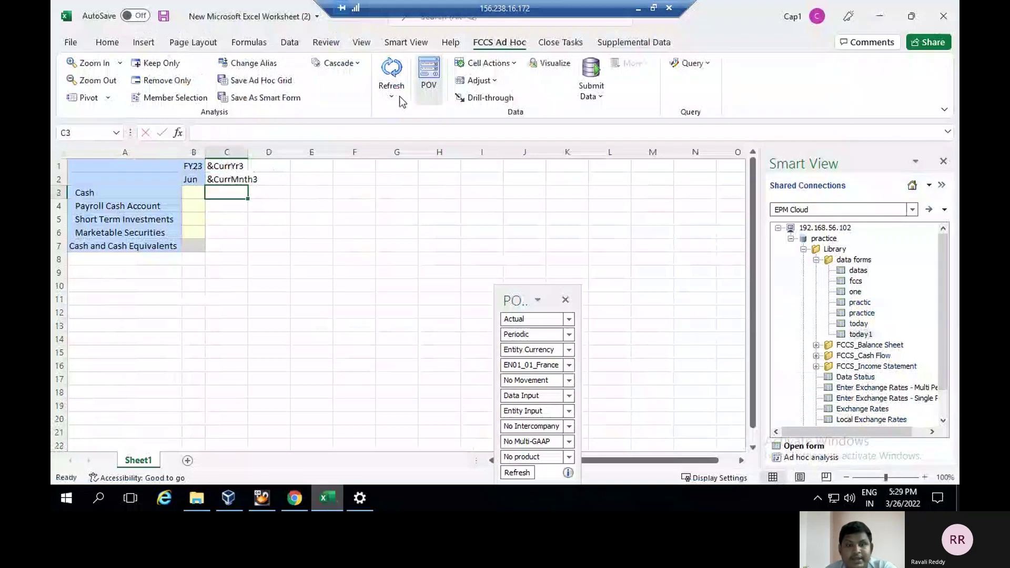
click(392, 73)
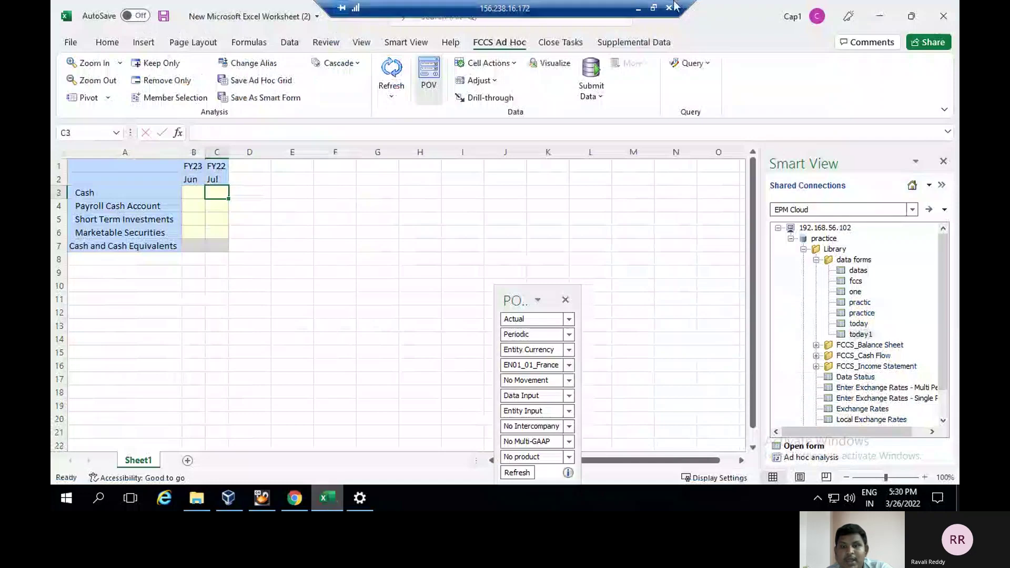
Switch to the PowerPoint presentation, review the Smart View use case for changing substitution variable values, and return to the remote session
click(638, 10)
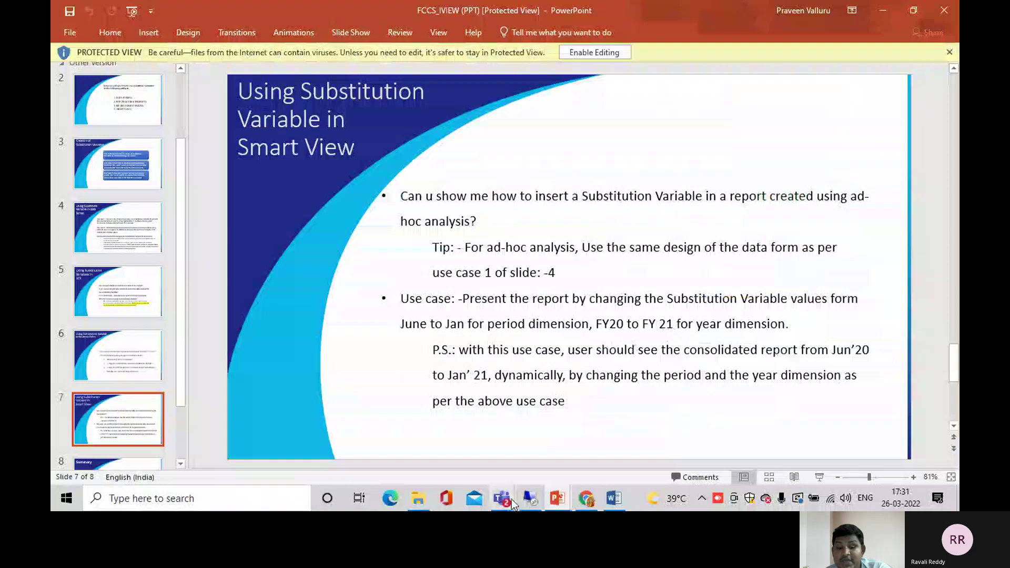
mouse_move(532, 501)
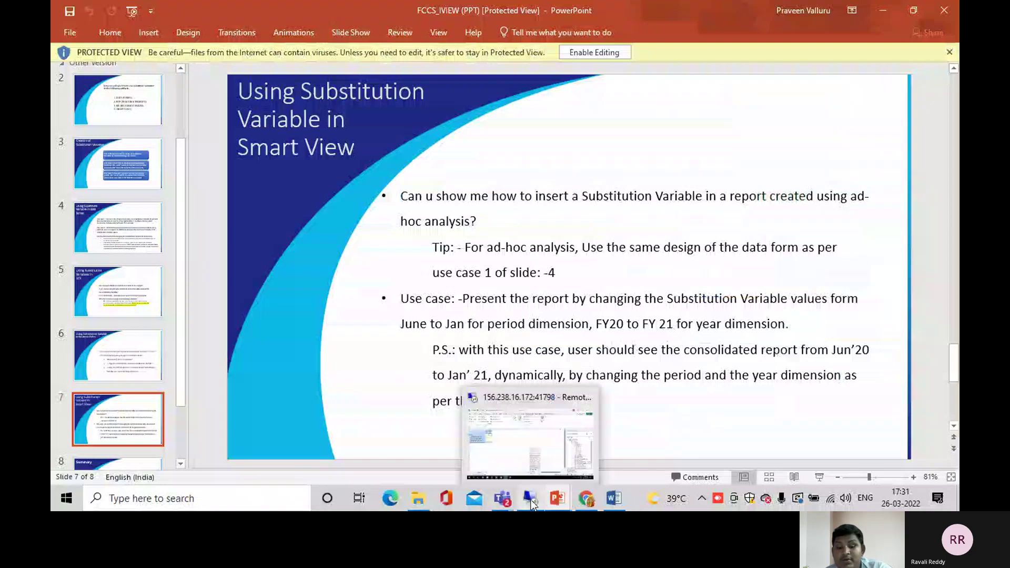
click(532, 500)
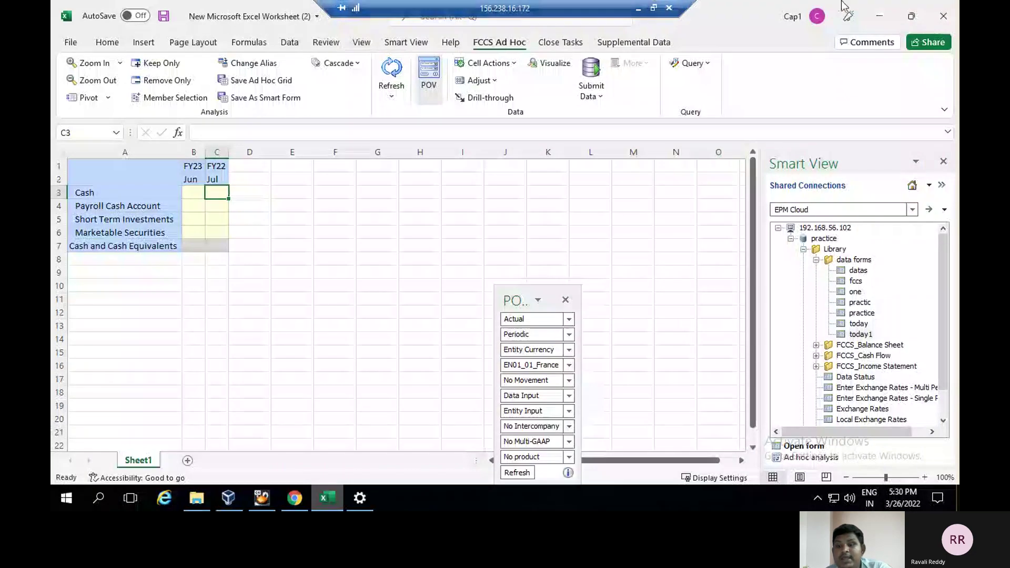
Switch to the EPM Cloud application in the browser and open the list of substitution variables
click(878, 17)
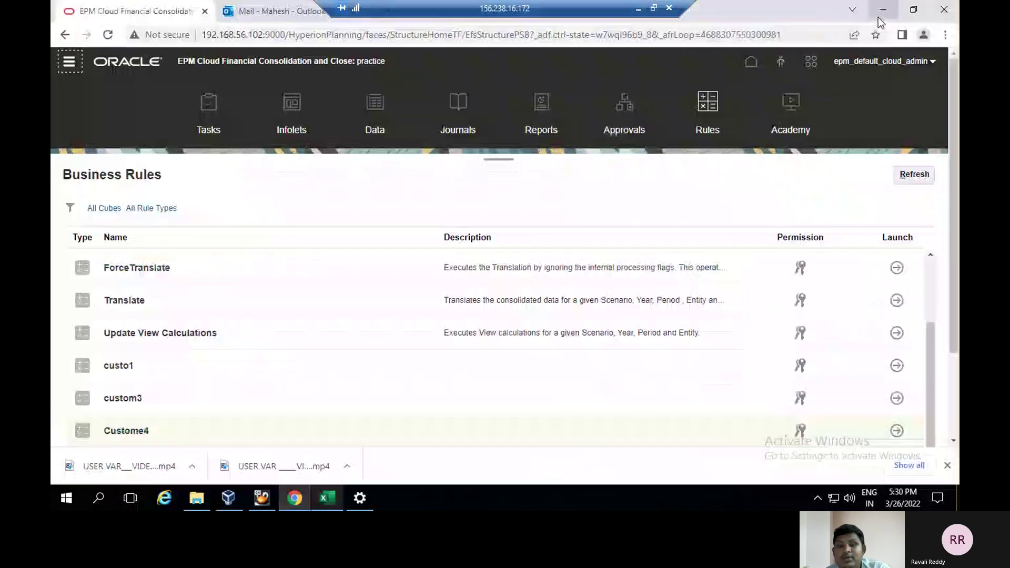
click(70, 64)
click(70, 64)
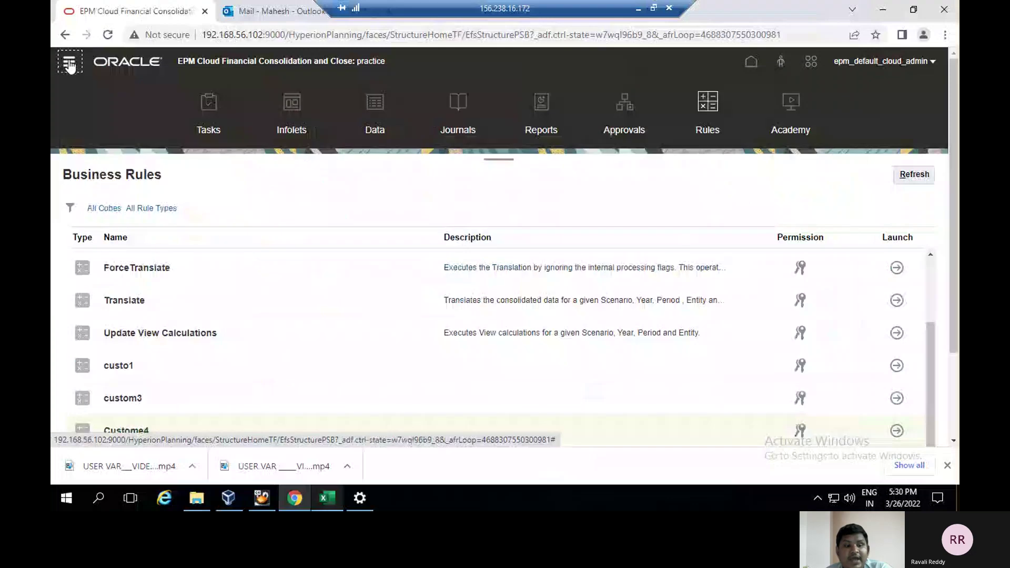
click(70, 64)
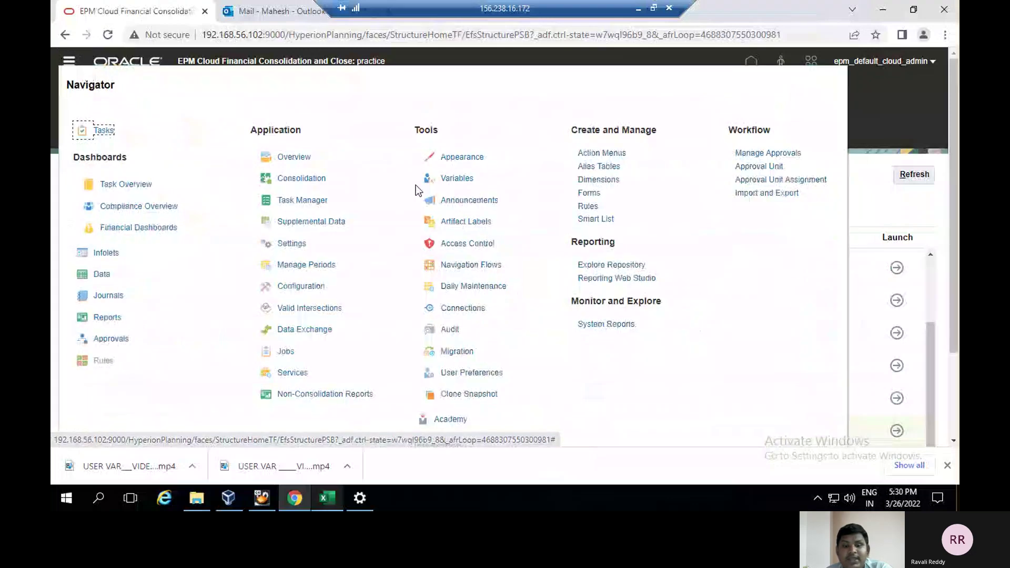
click(434, 178)
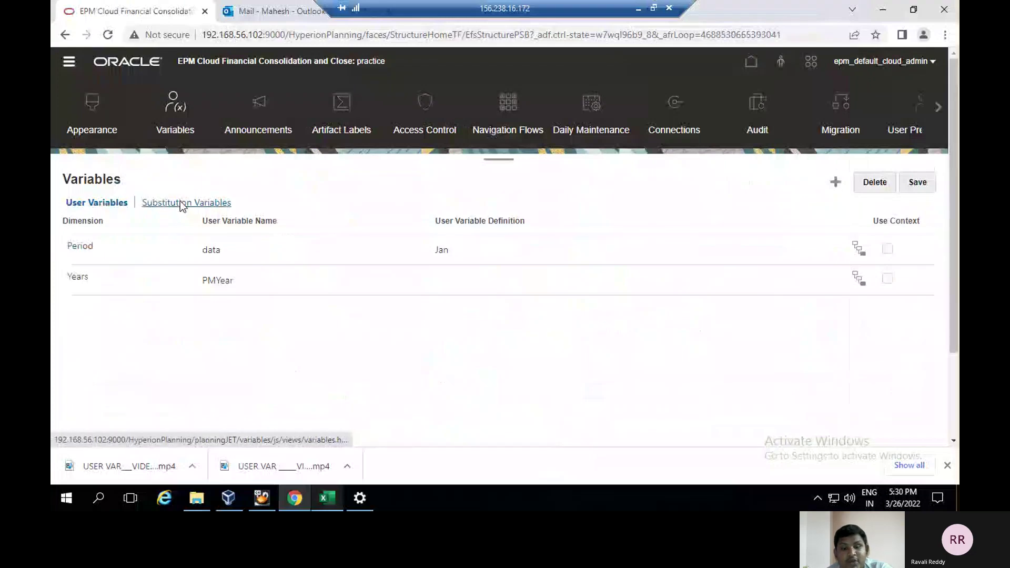
click(180, 201)
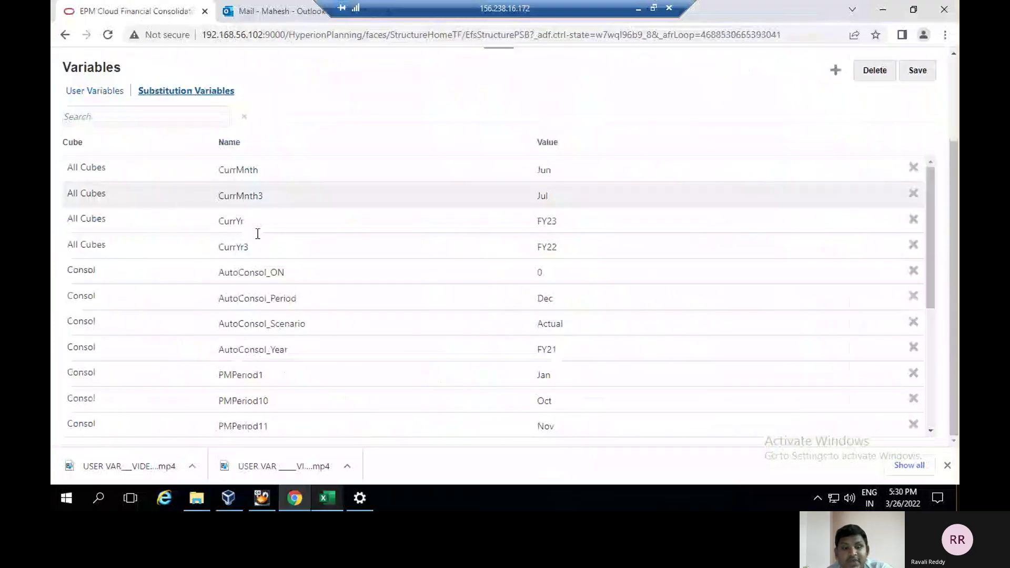
Set the substitution variable CurrYr3 to FY23 and CurrMnth3 to Jan, and save the variables
click(563, 243)
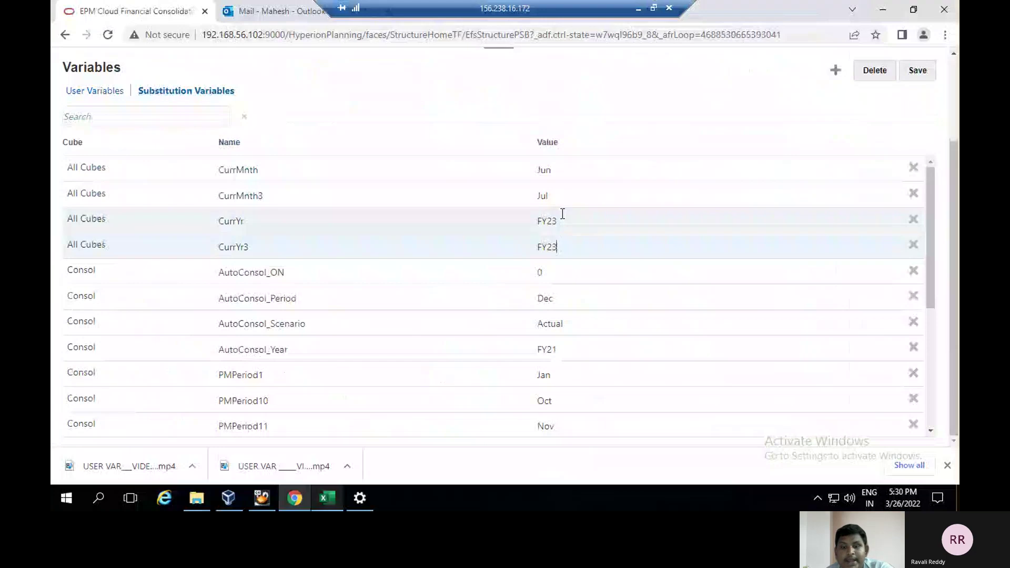
click(551, 194)
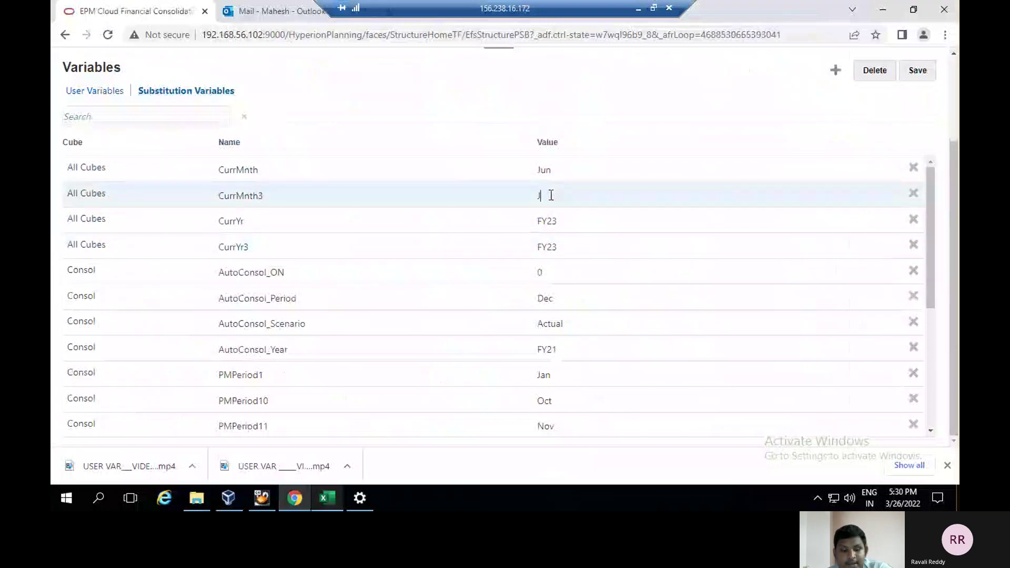
text(an)
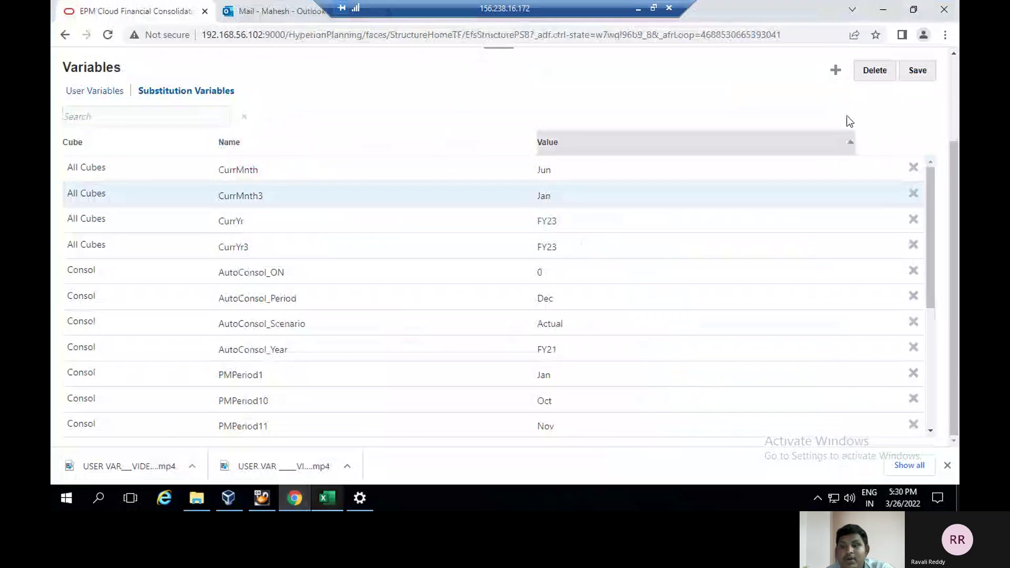
click(910, 76)
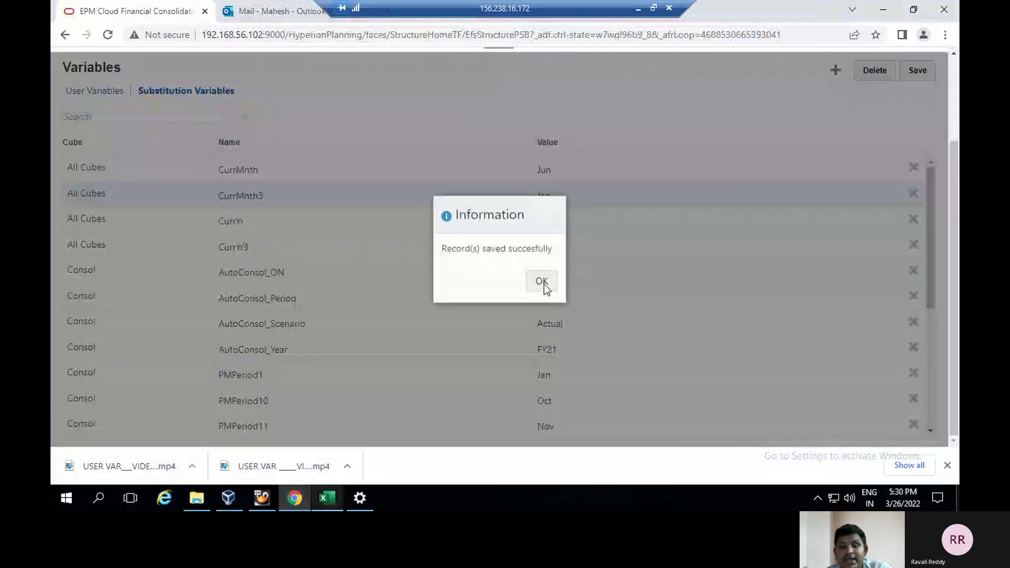
click(543, 282)
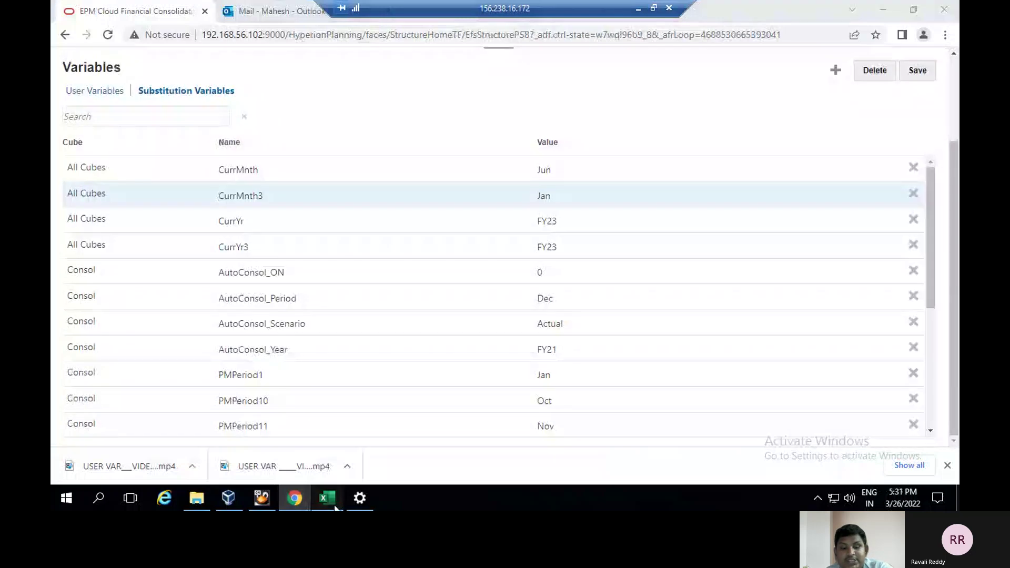
Switch to Excel and replace the year member in cell C1 of the ad hoc grid with &CurrYr3
click(335, 507)
click(214, 167)
click(215, 177)
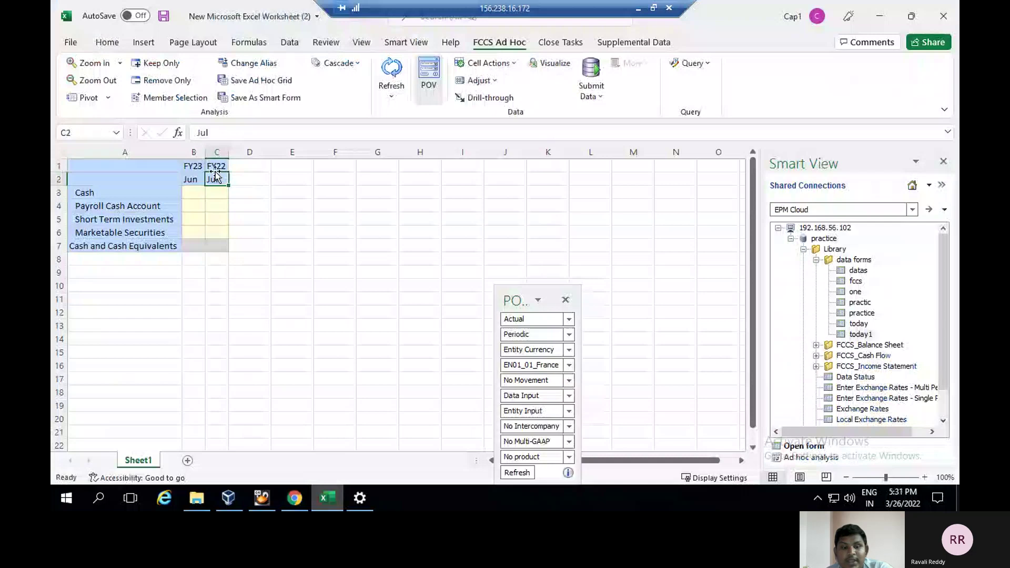
click(216, 166)
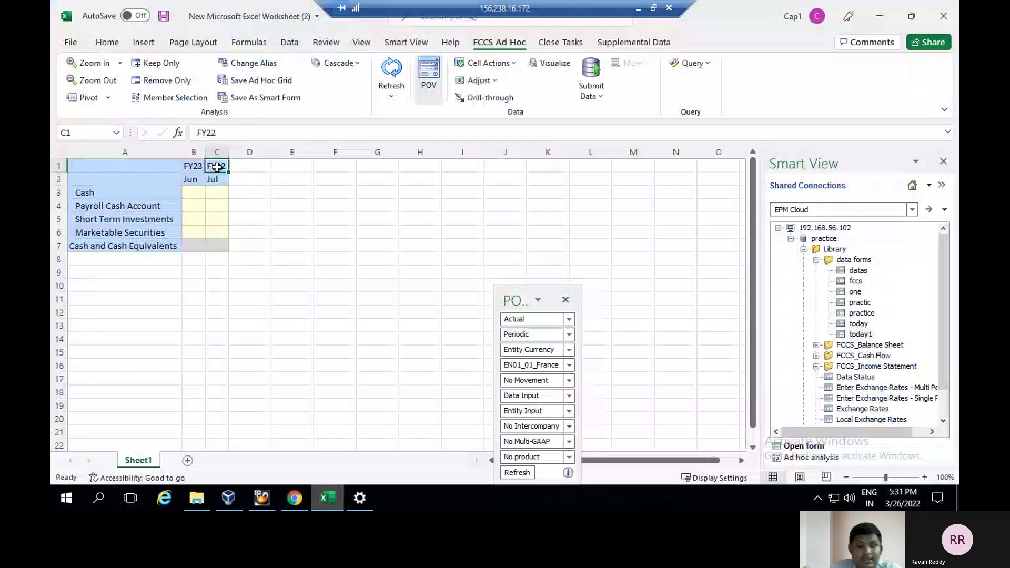
text(&Cu)
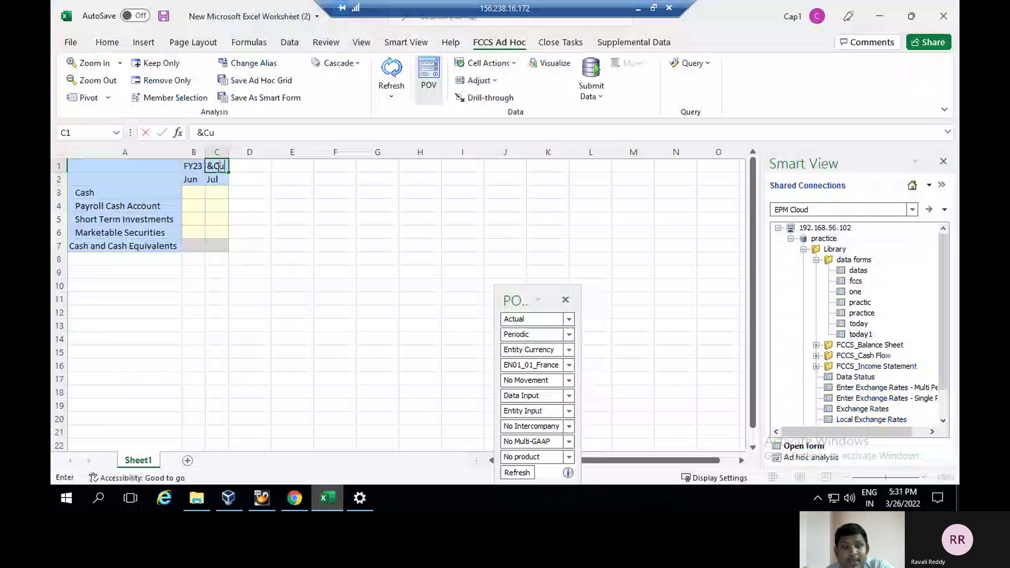
text(rrY)
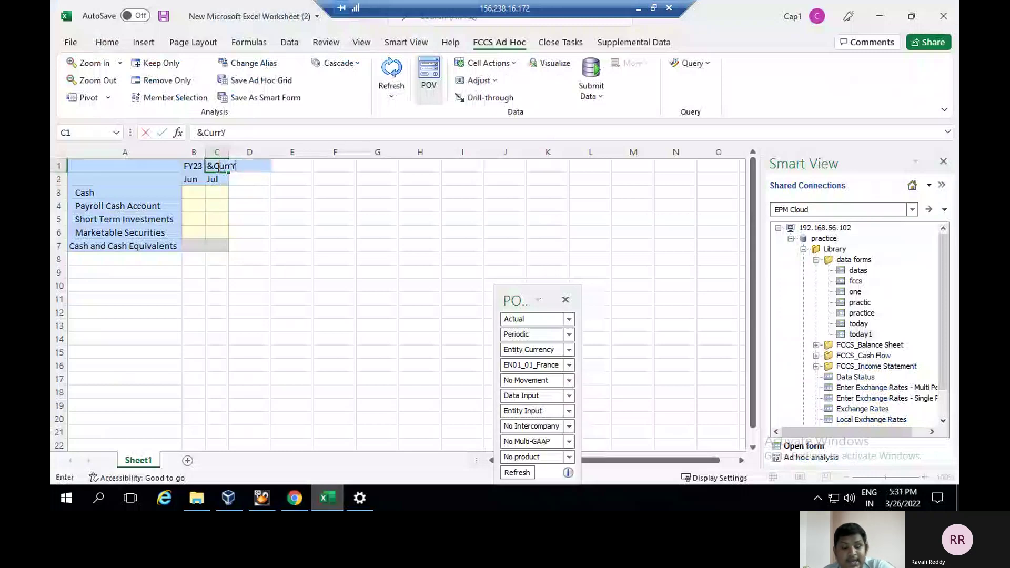
text(r3)
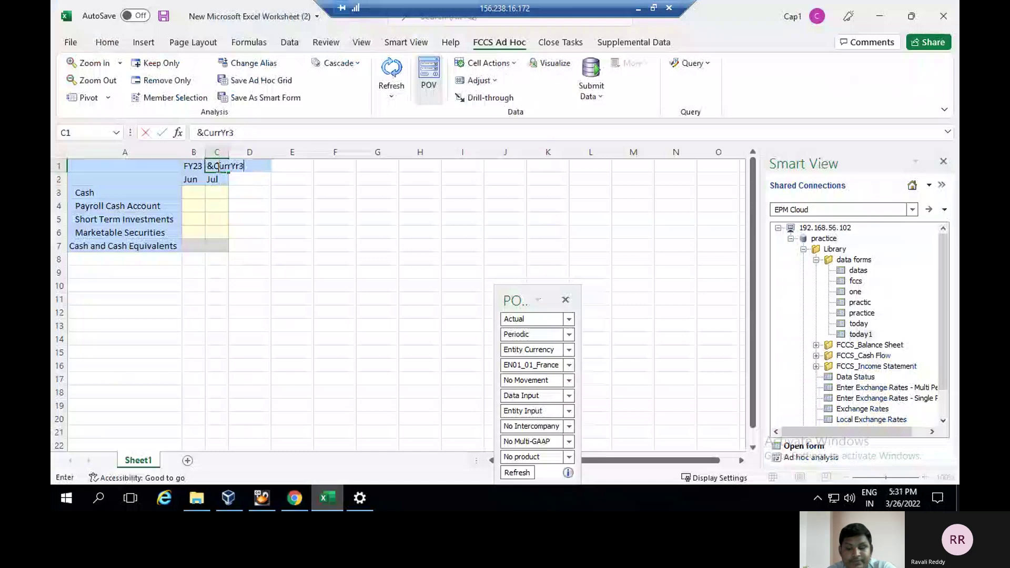
key(Return)
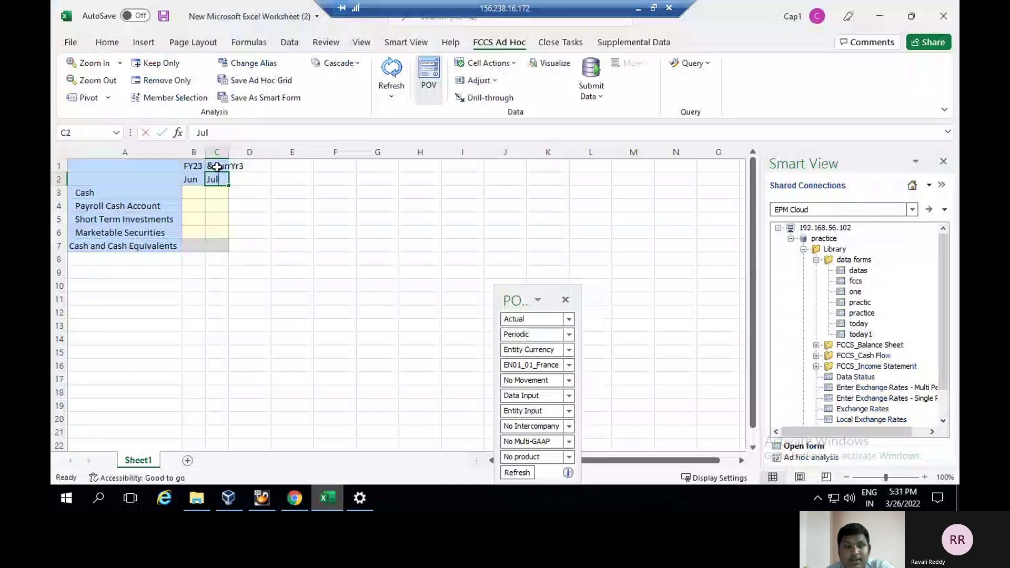
Replace the period member in cell C2 with &CurrMnth3 and refresh the ad hoc grid
key(BackSpace)
text(&)
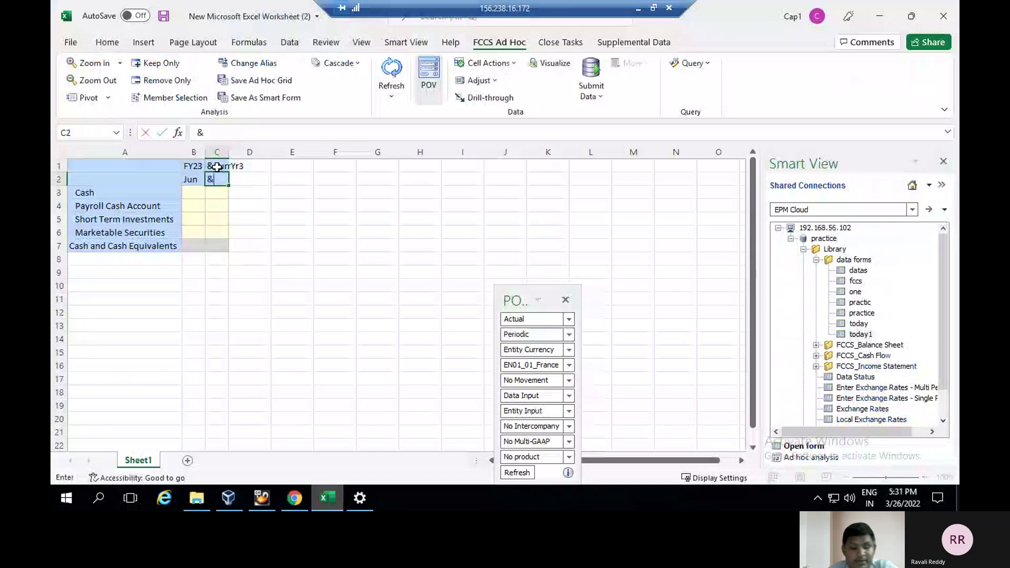
text(C)
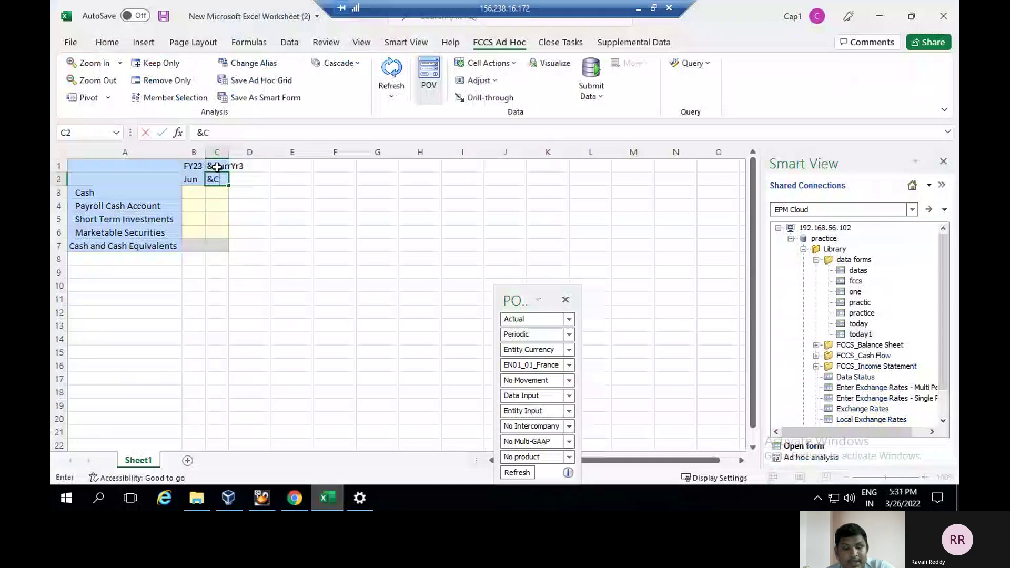
text(urrMnth3)
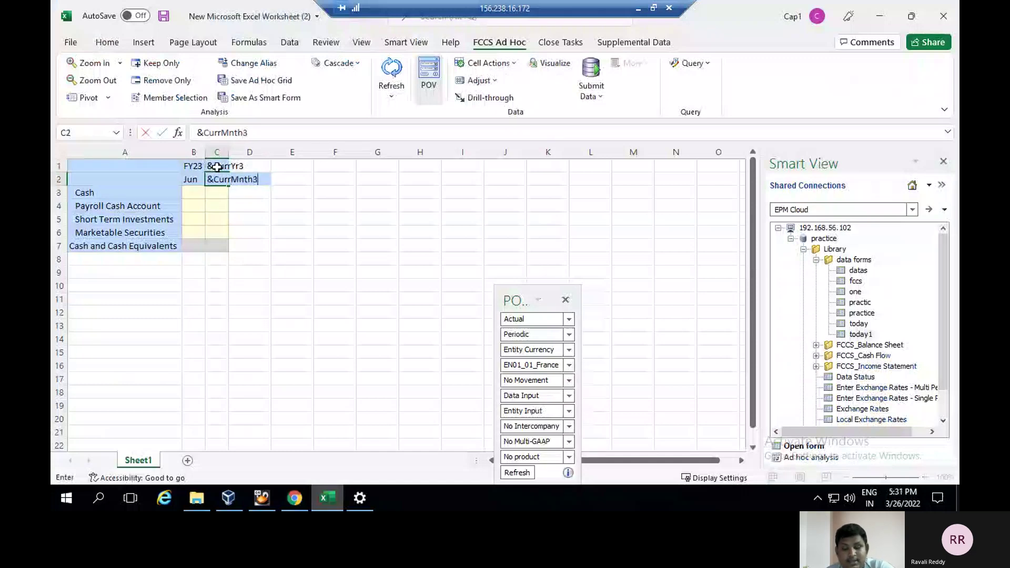
key(Return)
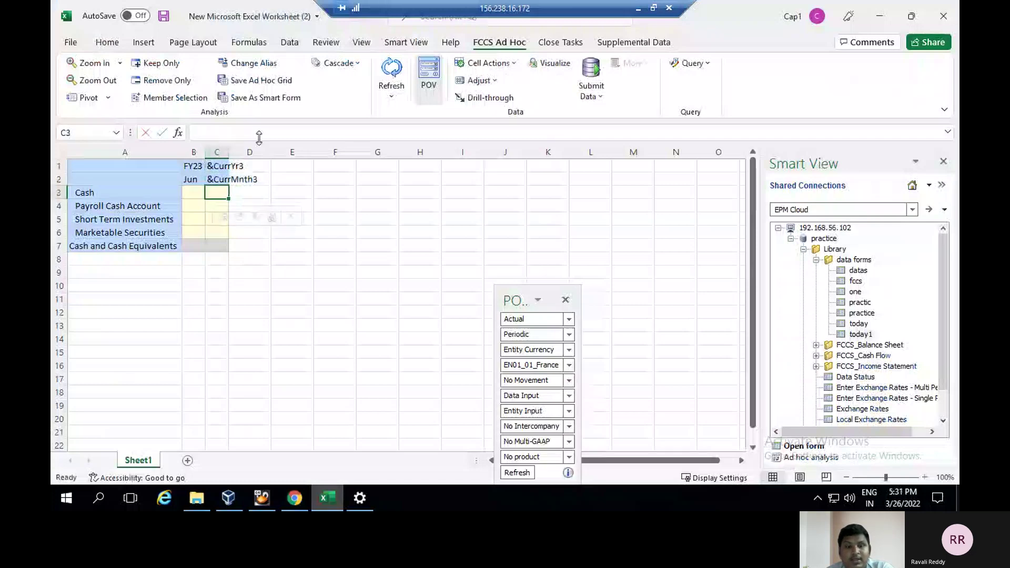
click(391, 74)
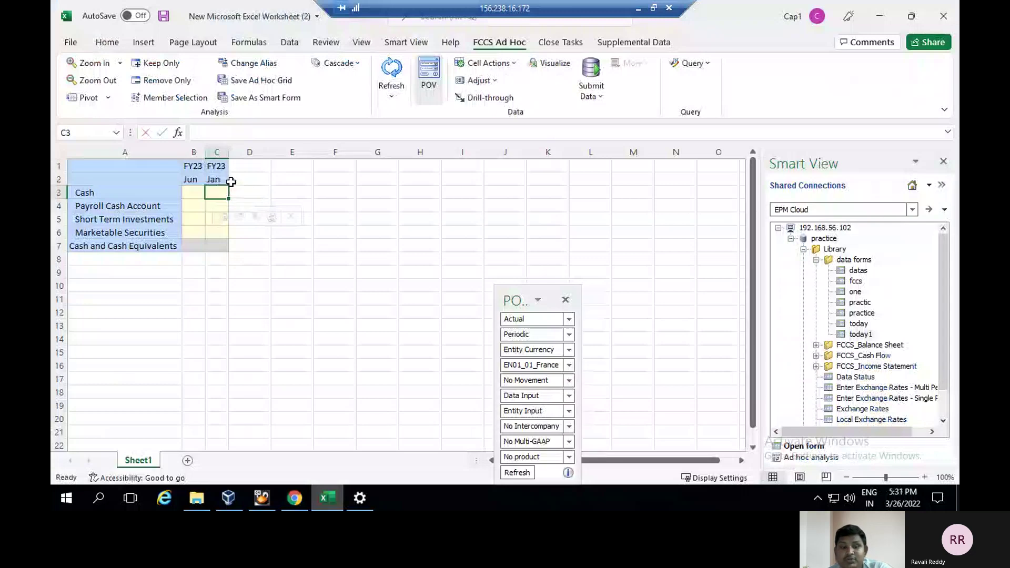
Switch to the PowerPoint presentation and display the Summary slide
click(640, 8)
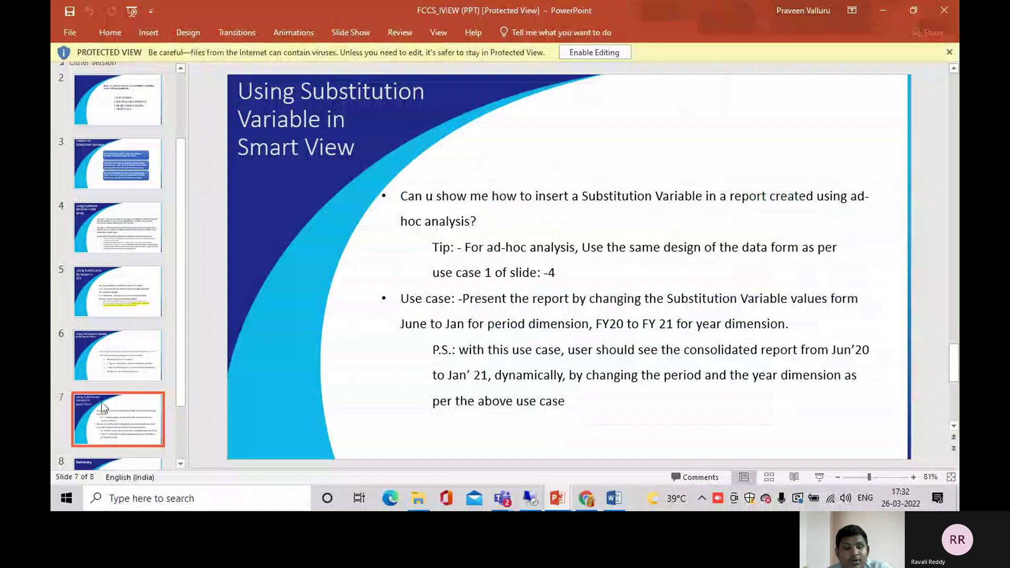
click(121, 465)
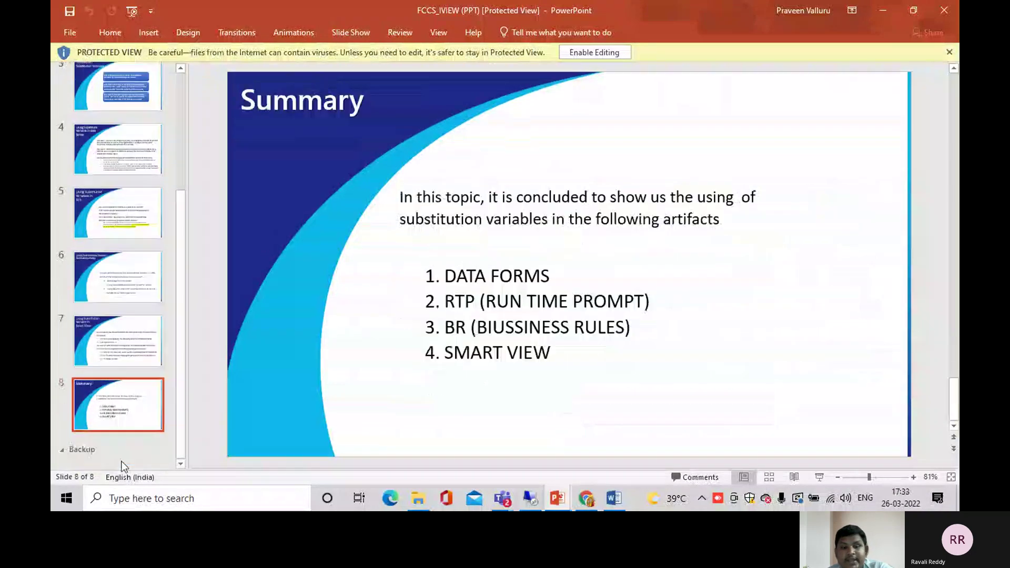